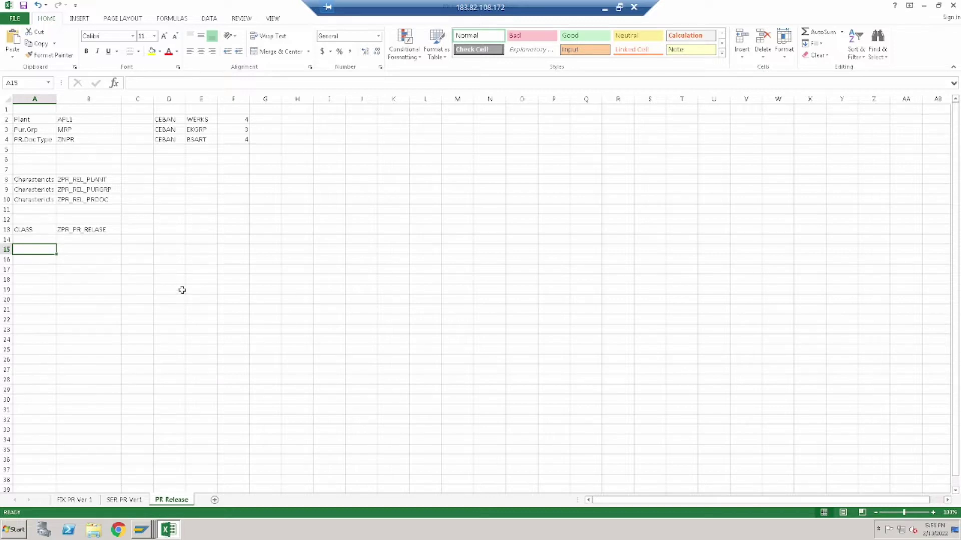
Step: Review the release criteria, the planned characteristics and the CEBAN table fields in the PR Release sheet
left_click_drag(35, 120, 40, 141)
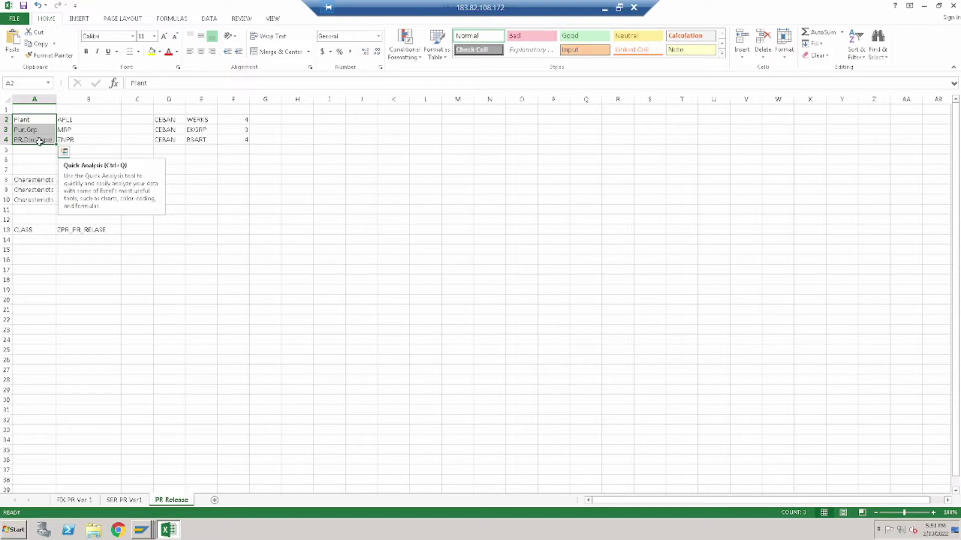
left_click(233, 198)
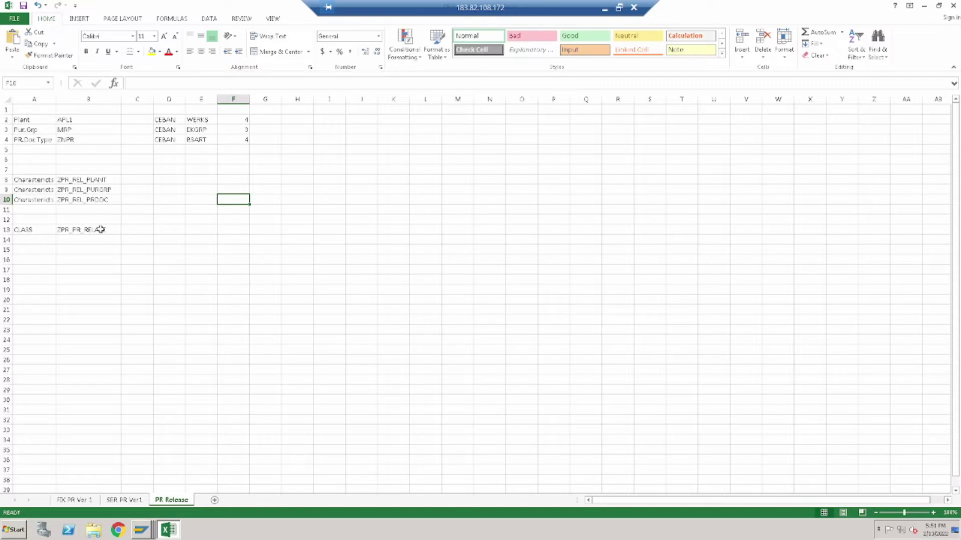
left_click(137, 179)
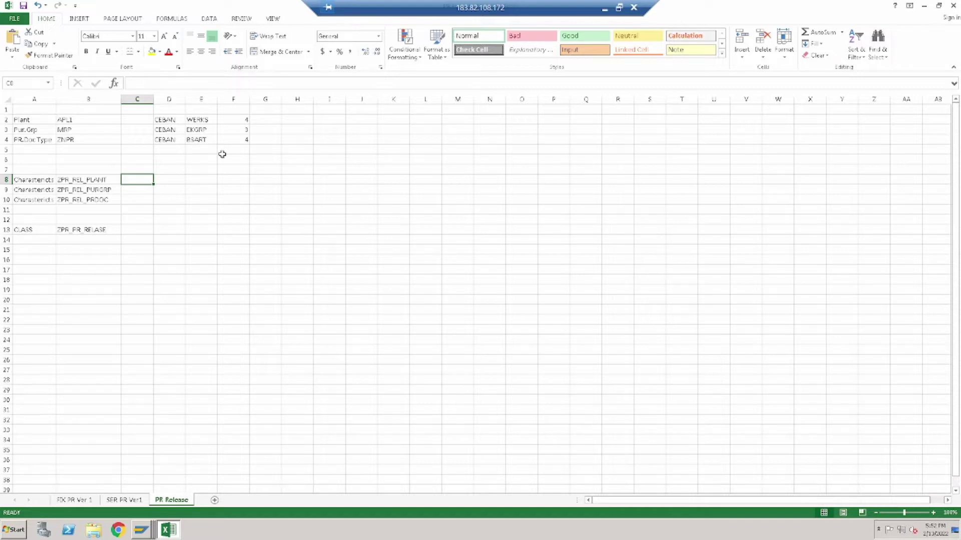
left_click_drag(165, 122, 247, 142)
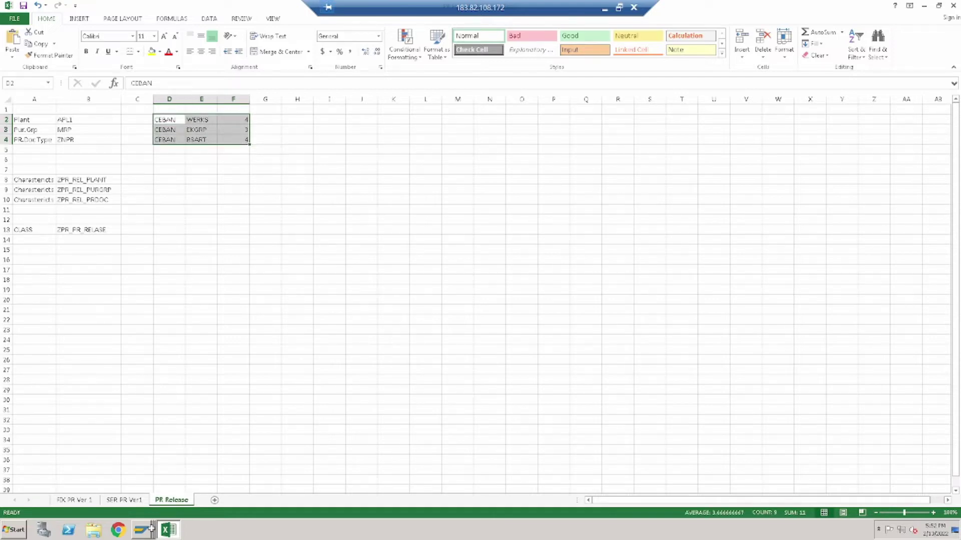
Step: Switch to SAP and display the structure CEBAN in the ABAP Dictionary with transaction SE11
left_click(142, 530)
left_click(142, 508)
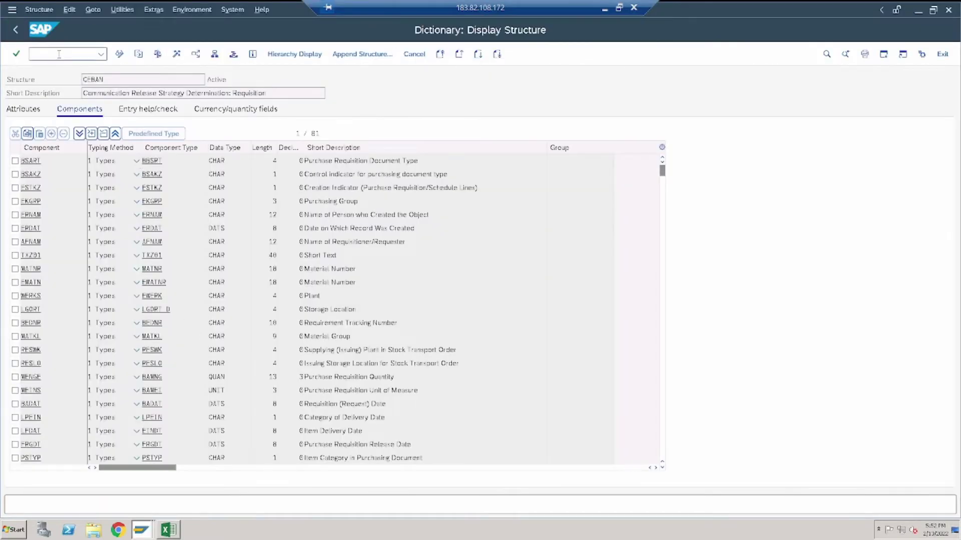
type("/n")
key("Return")
type("se")
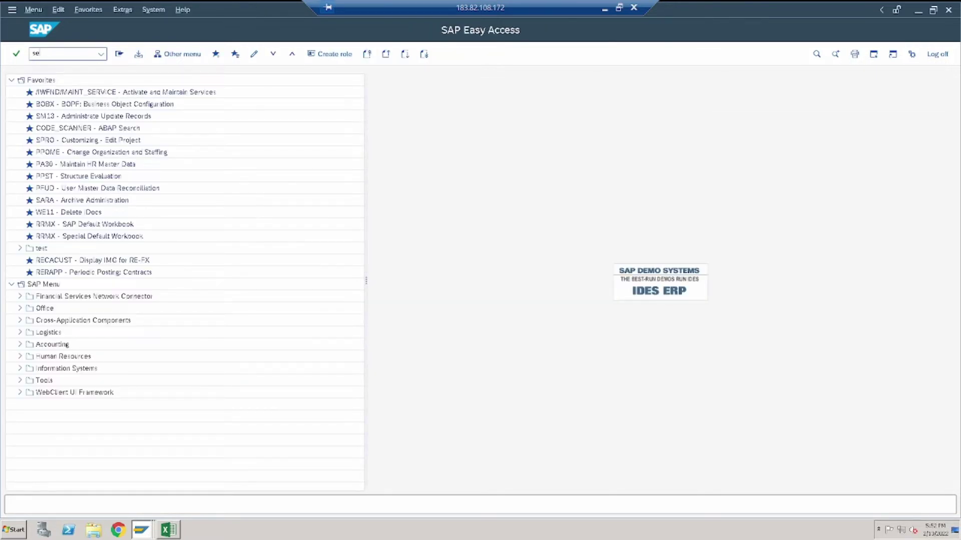
type("11")
key("BackSpace")
key("BackSpace")
type("11")
key("Return")
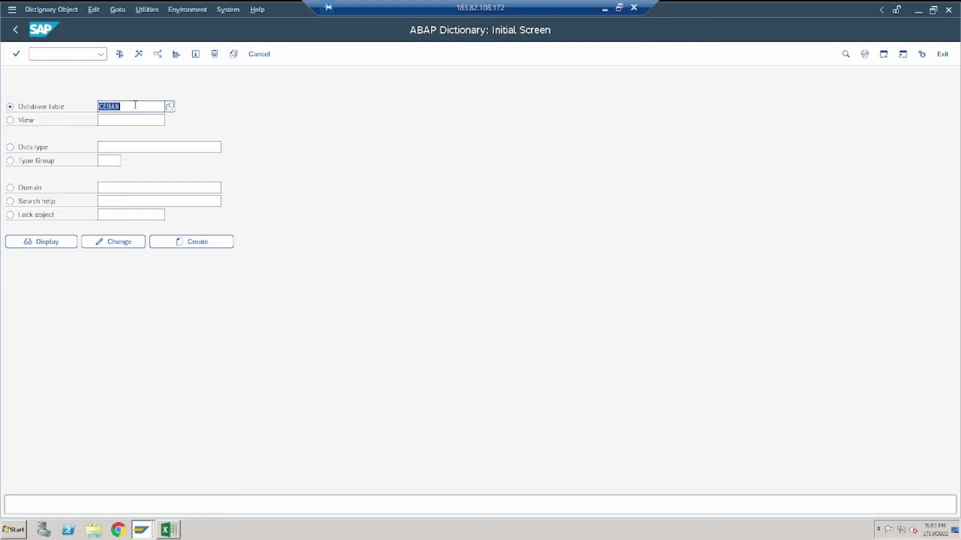
left_click(54, 245)
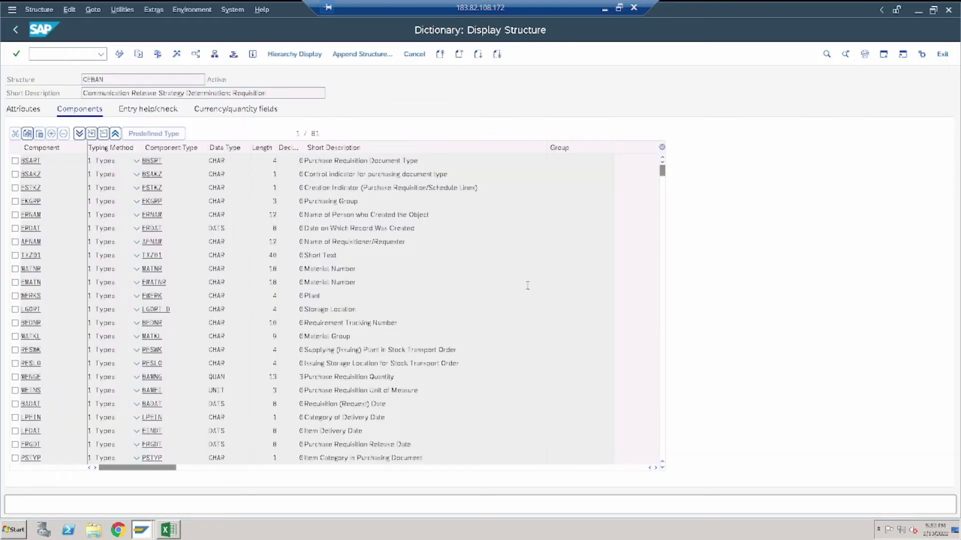
Step: Compare the plant row of the Excel sheet with the WERKS component in SAP, including its field length
left_click(170, 534)
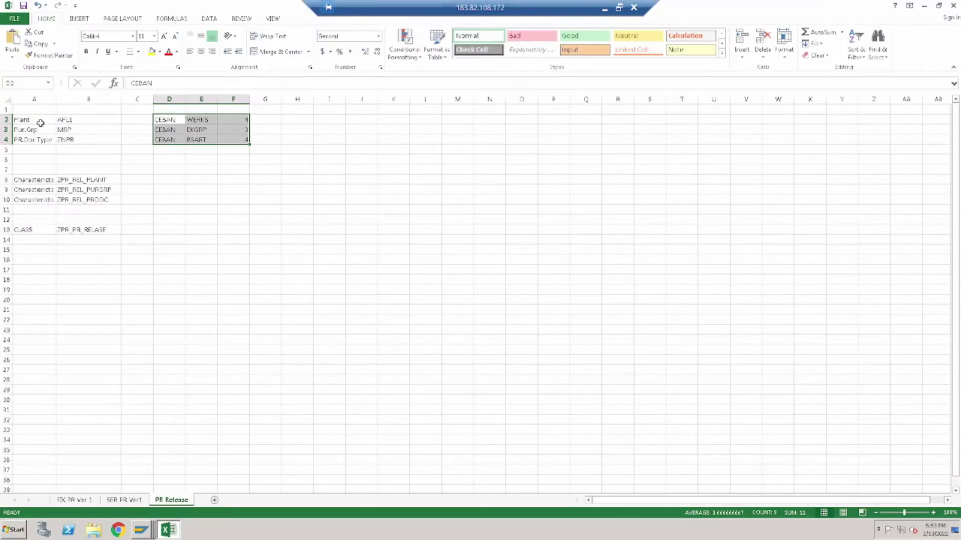
left_click(175, 534)
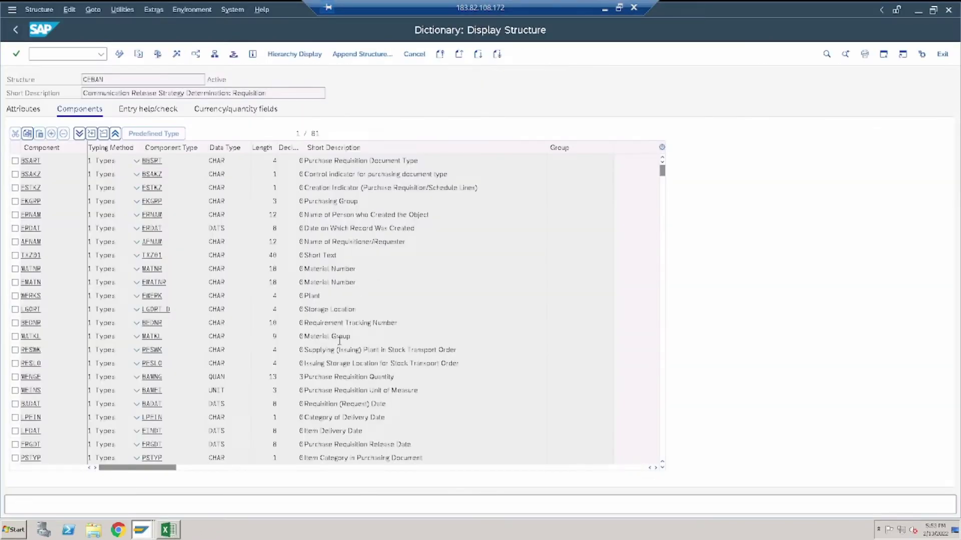
double_click(312, 296)
double_click(23, 296)
left_click(173, 534)
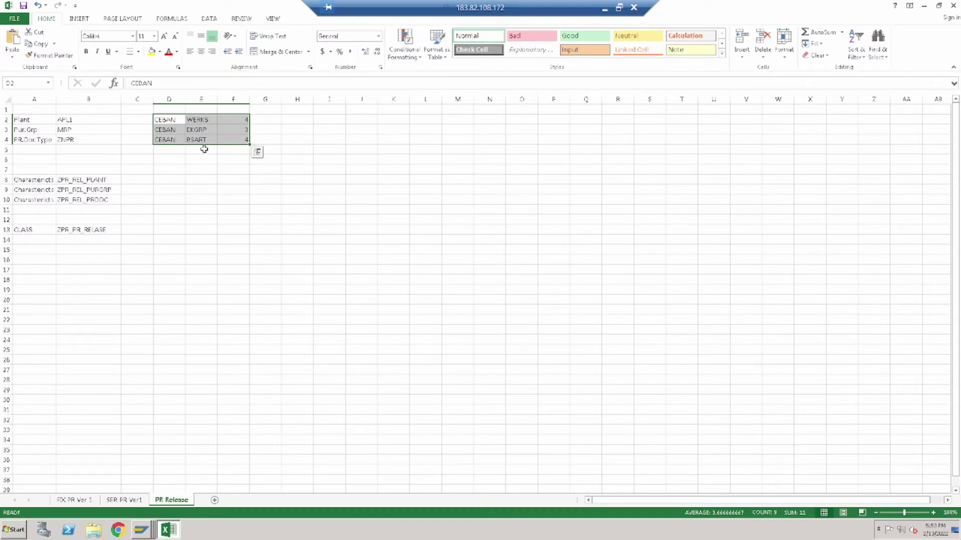
left_click(184, 126)
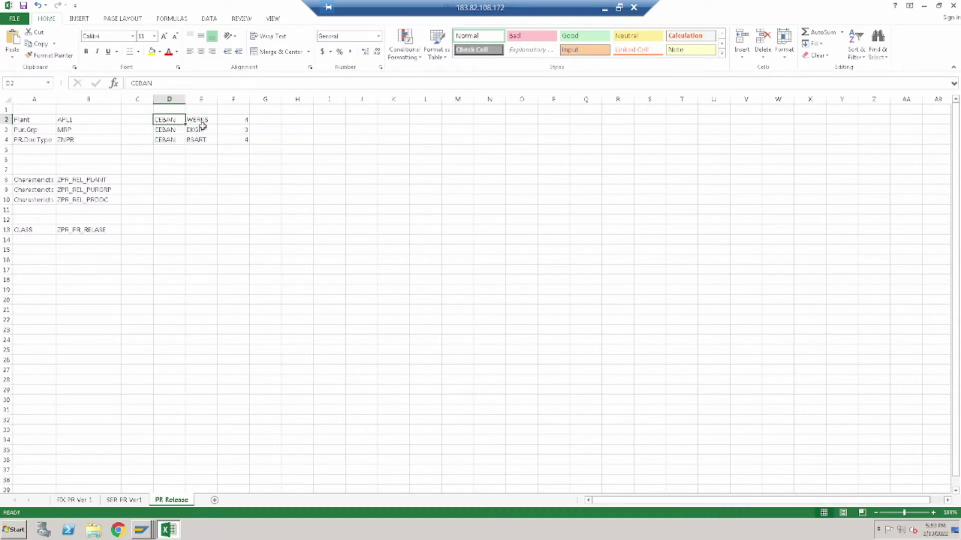
left_click(202, 121)
left_click(233, 121)
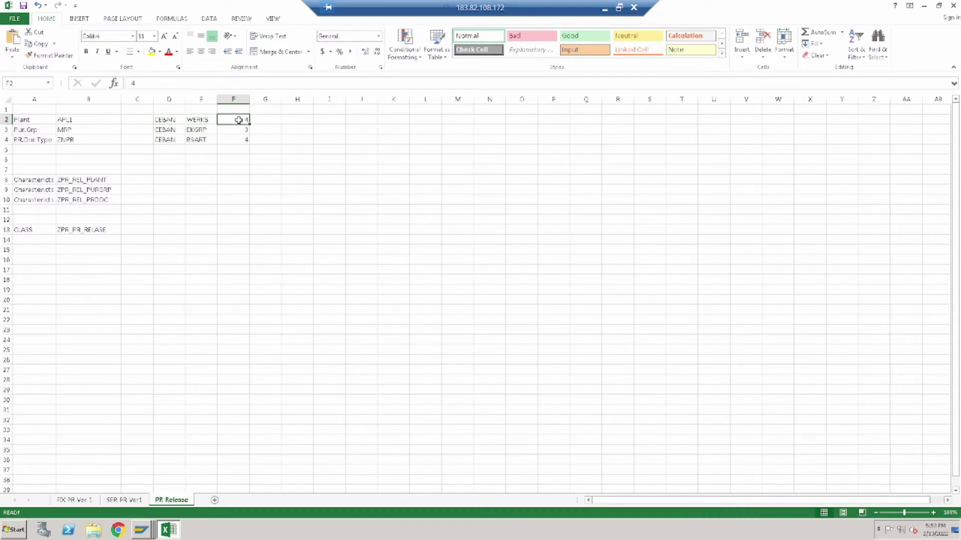
left_click(142, 530)
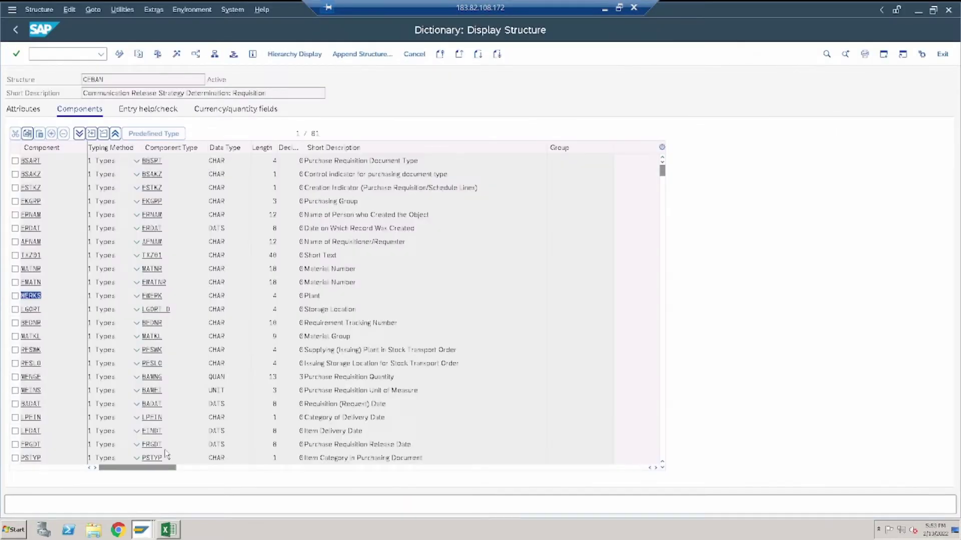
left_click(224, 296)
Step: Check the purchasing group entry in Excel against the EKGRP component of the CEBAN structure in SAP
left_click(168, 530)
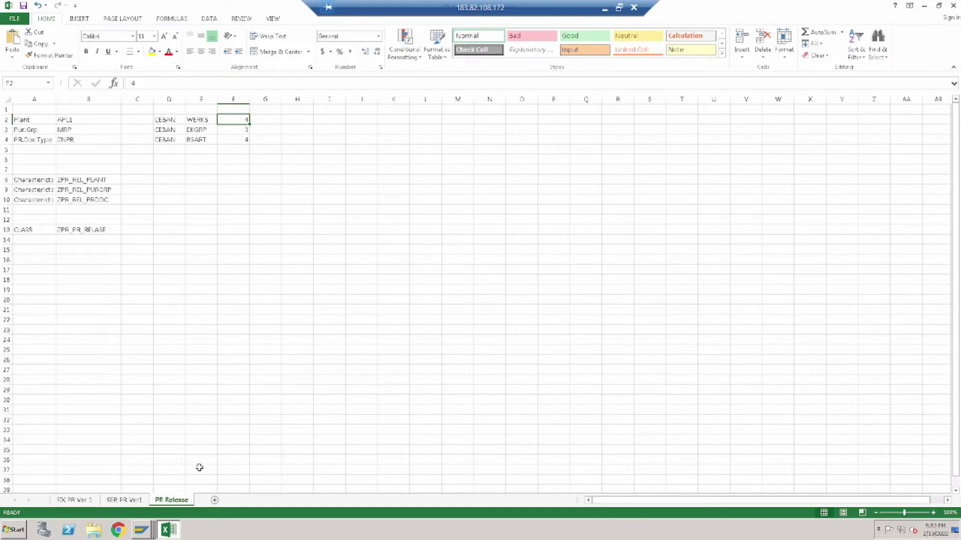
left_click(168, 530)
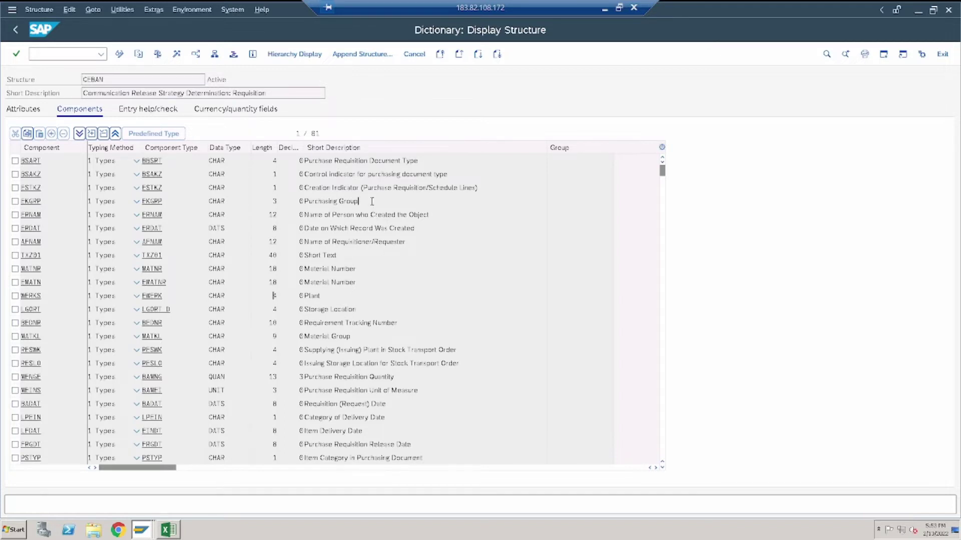
left_click_drag(52, 201, 18, 202)
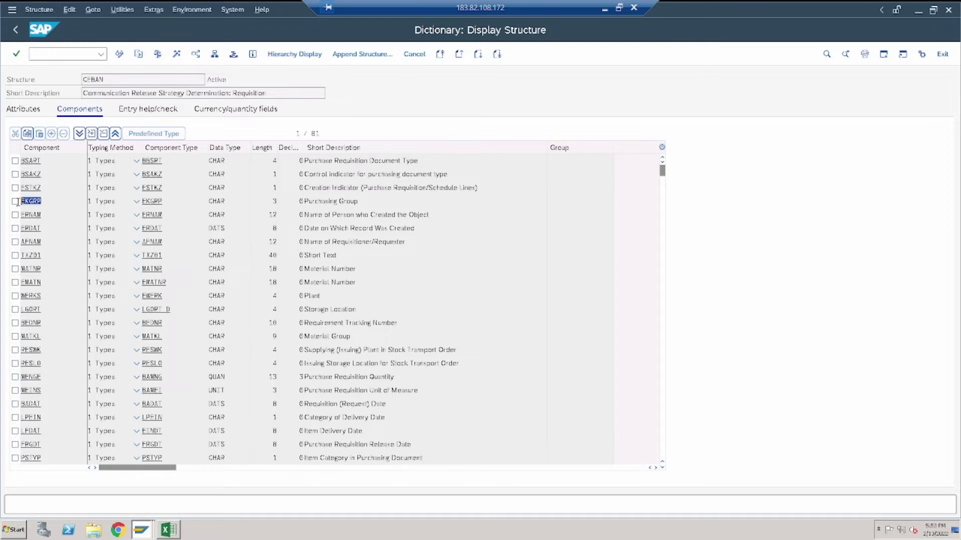
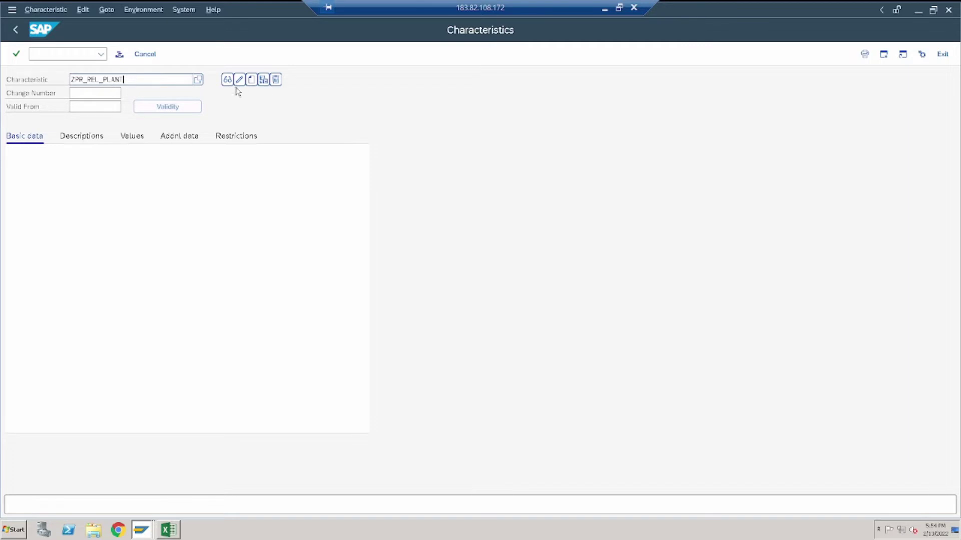
Step: Start creating the characteristic ZPR_REL_PLANT and allow multiple values for it
left_click(239, 80)
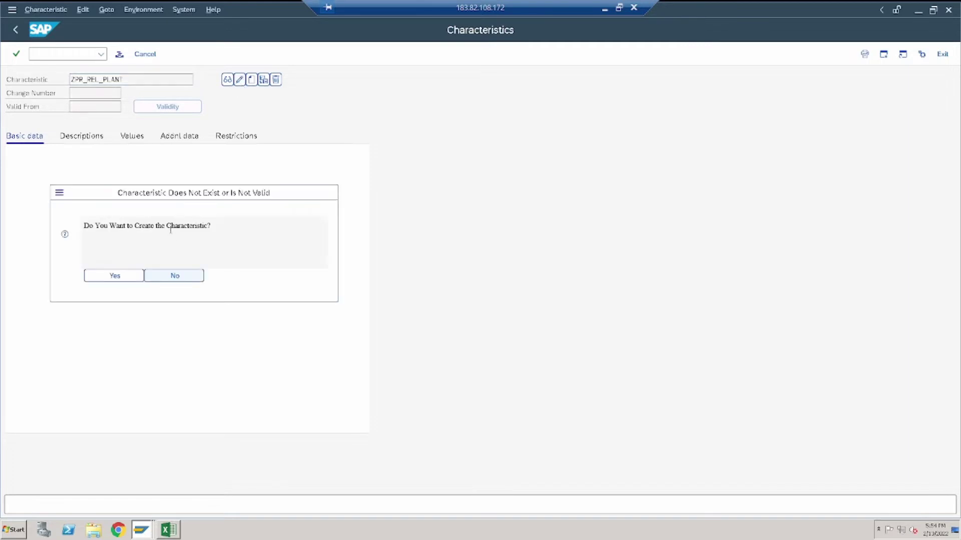
left_click(116, 276)
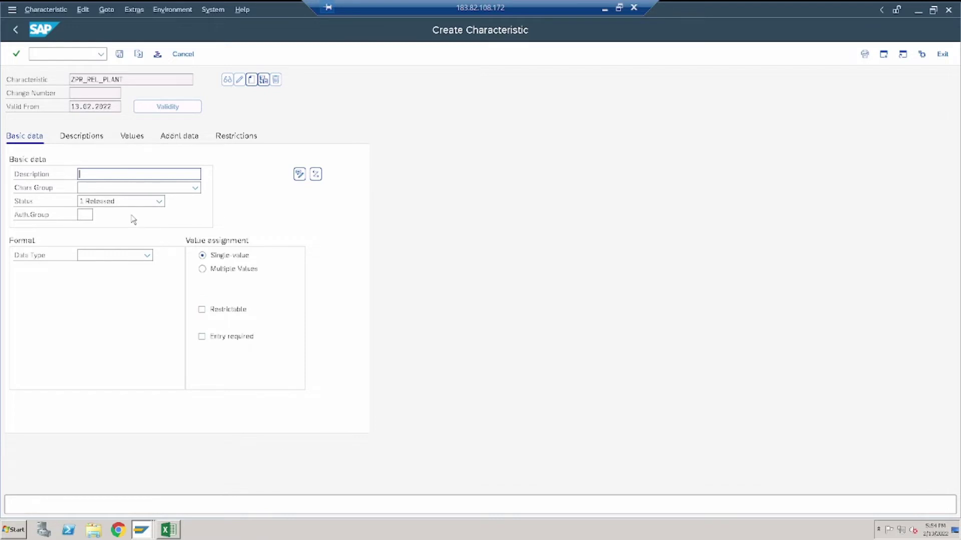
left_click(202, 269)
Step: Describe the characteristic as REL_Plant and set its data type to CHAR with 4 characters
left_click(91, 143)
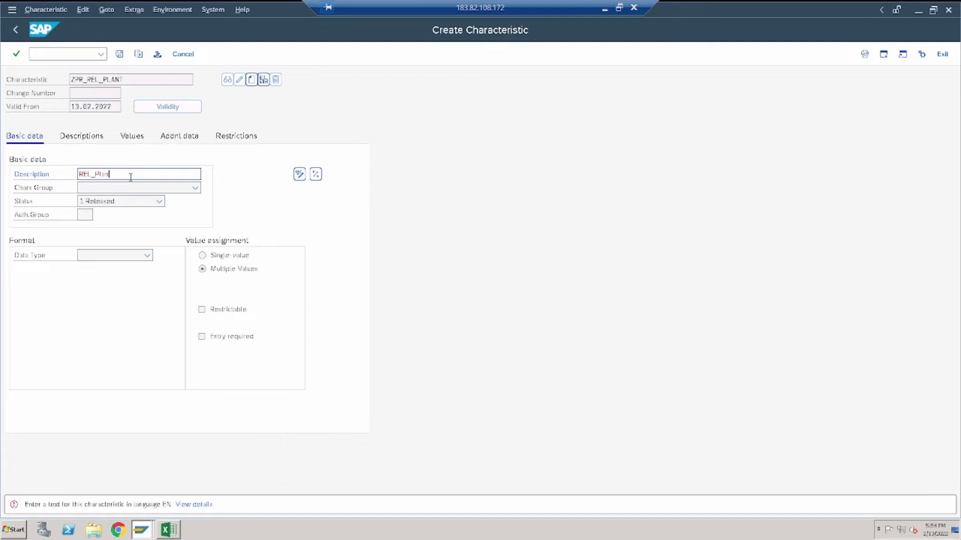
type("REL_Plant")
key("Return")
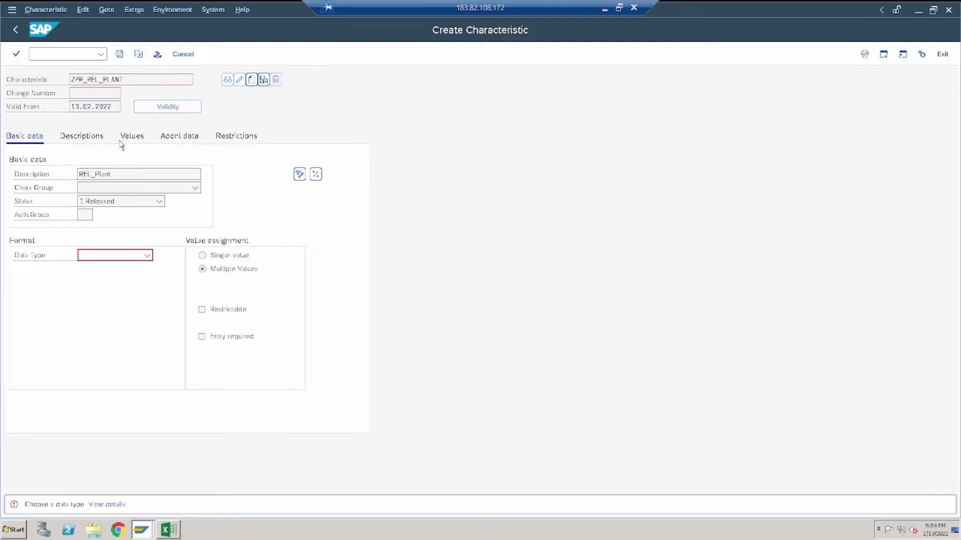
left_click(144, 256)
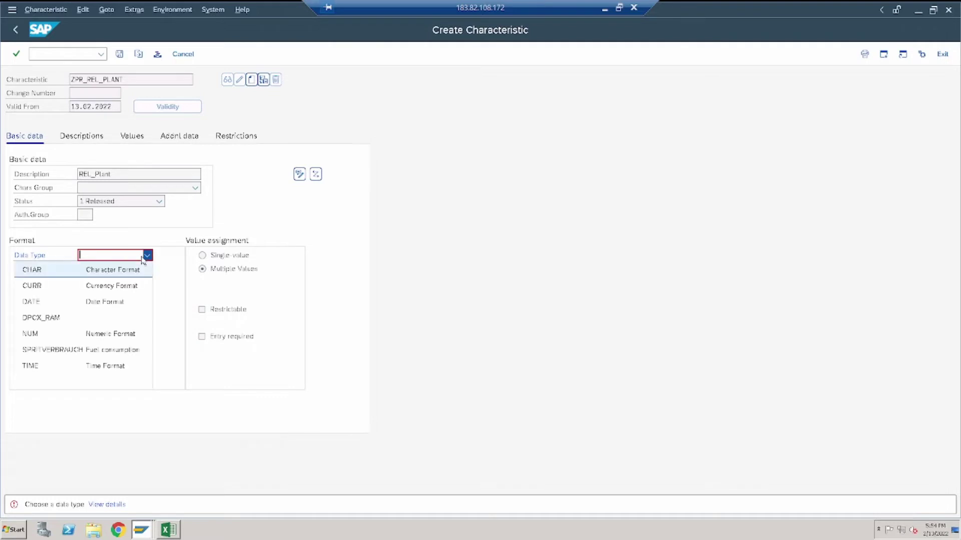
left_click(122, 272)
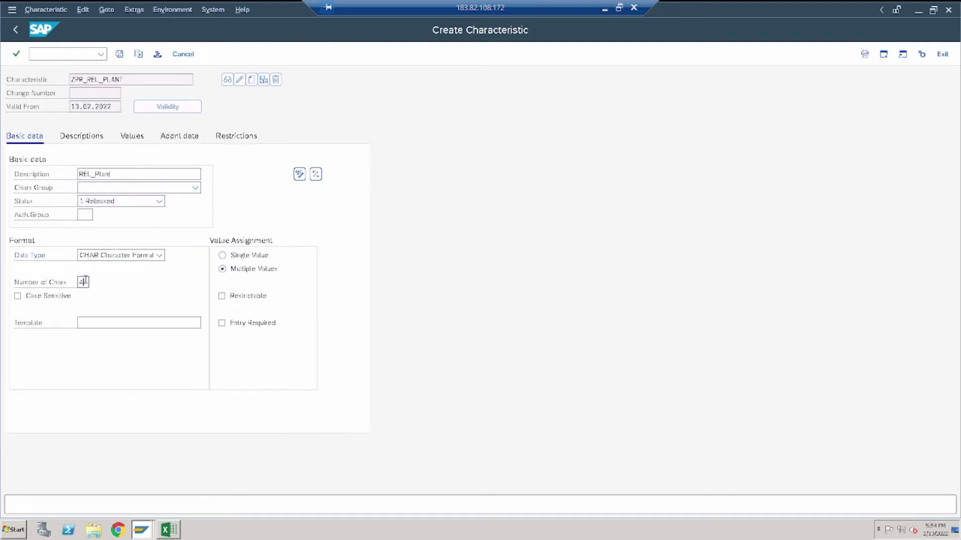
Step: Look up the plant's table field in Excel and reference the characteristic to table CEBAN, field WERKS, in its additional data
left_click(132, 137)
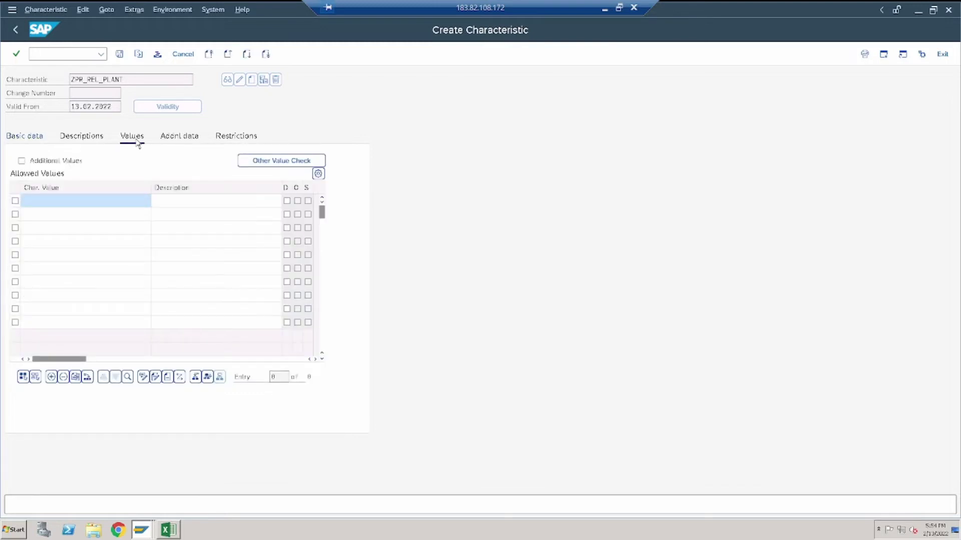
left_click(170, 141)
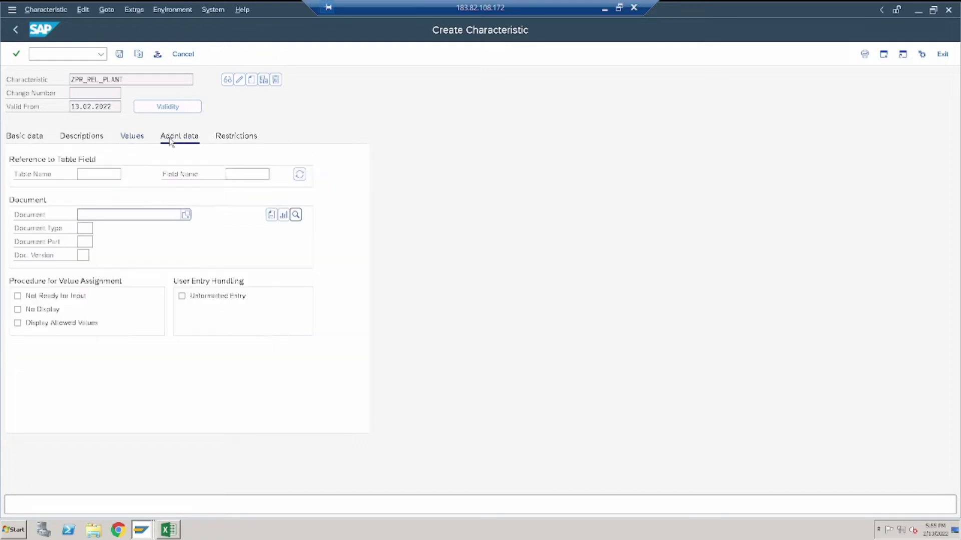
left_click(97, 171)
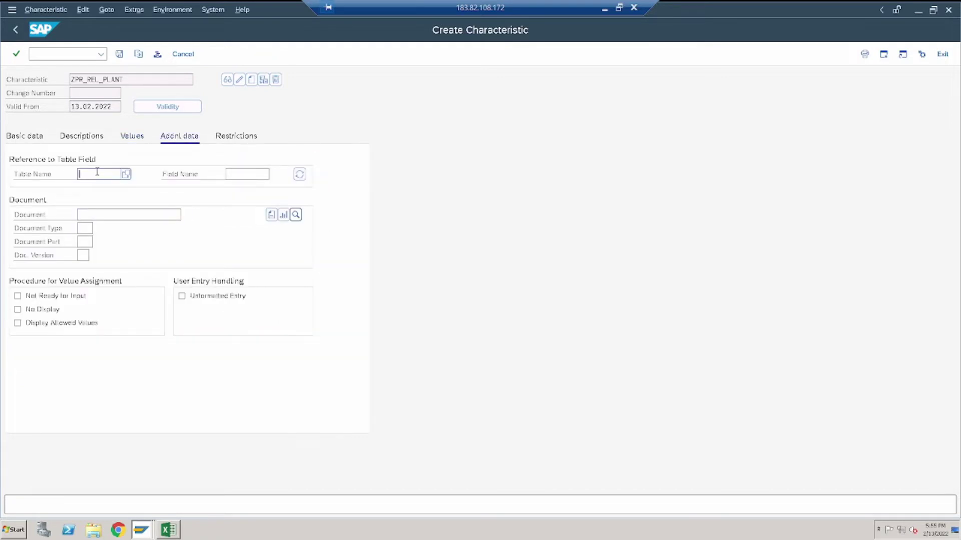
left_click(169, 530)
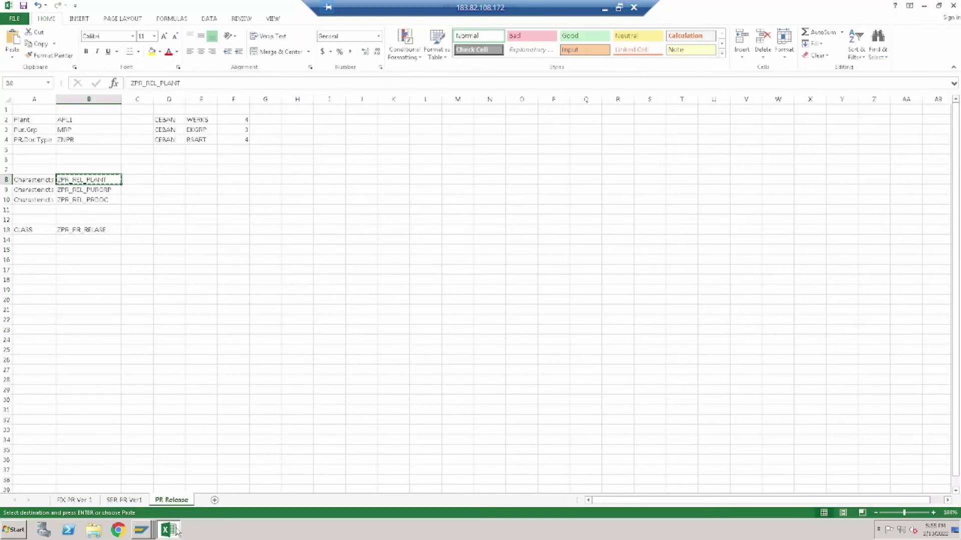
left_click(173, 122)
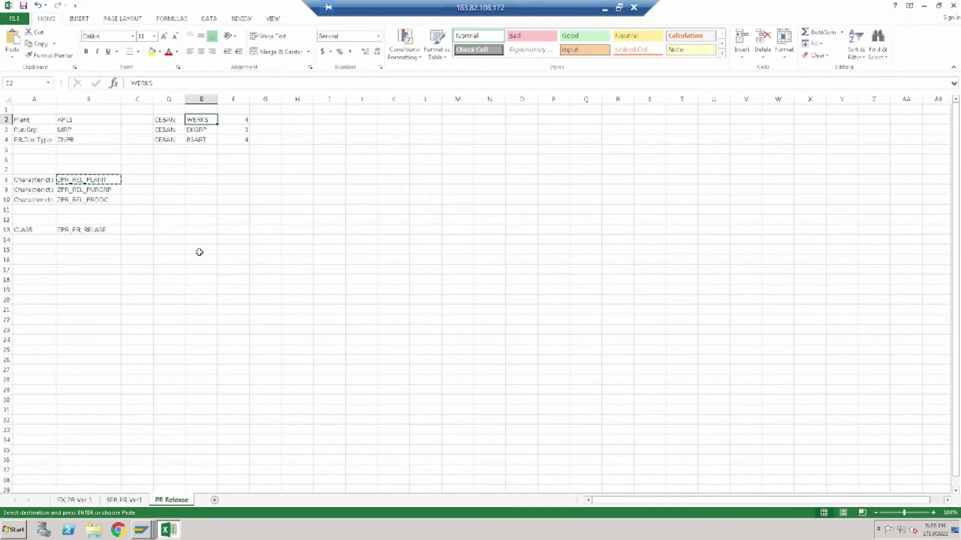
left_click(168, 530)
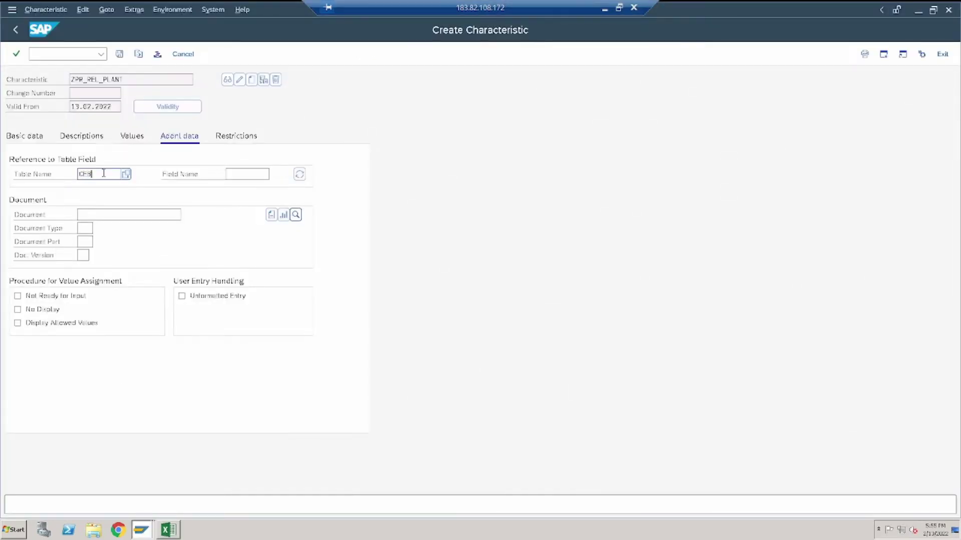
key("Tab")
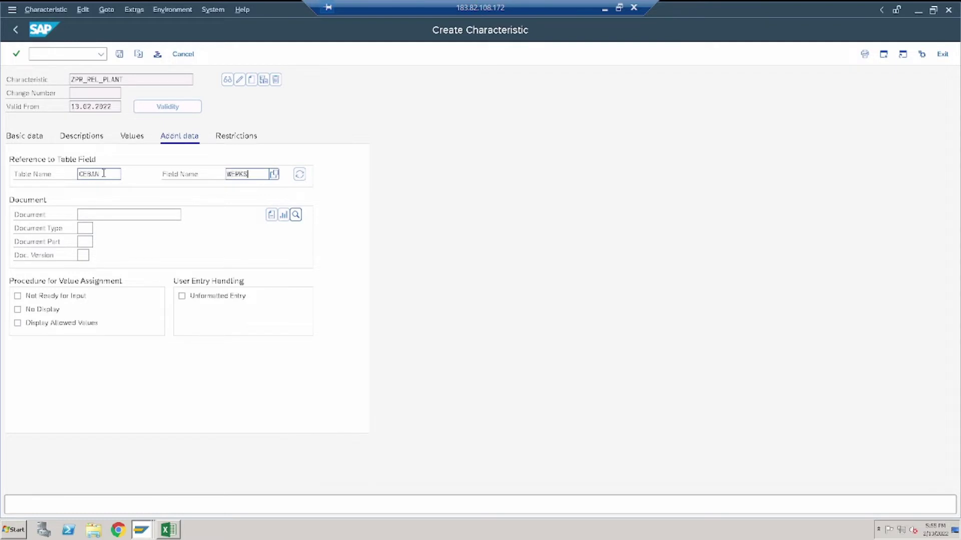
key("Return")
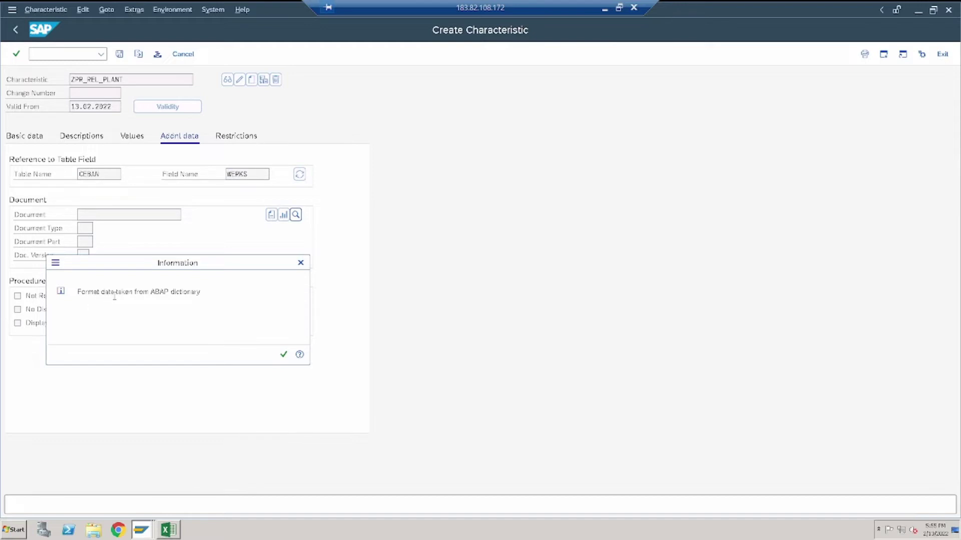
left_click(287, 357)
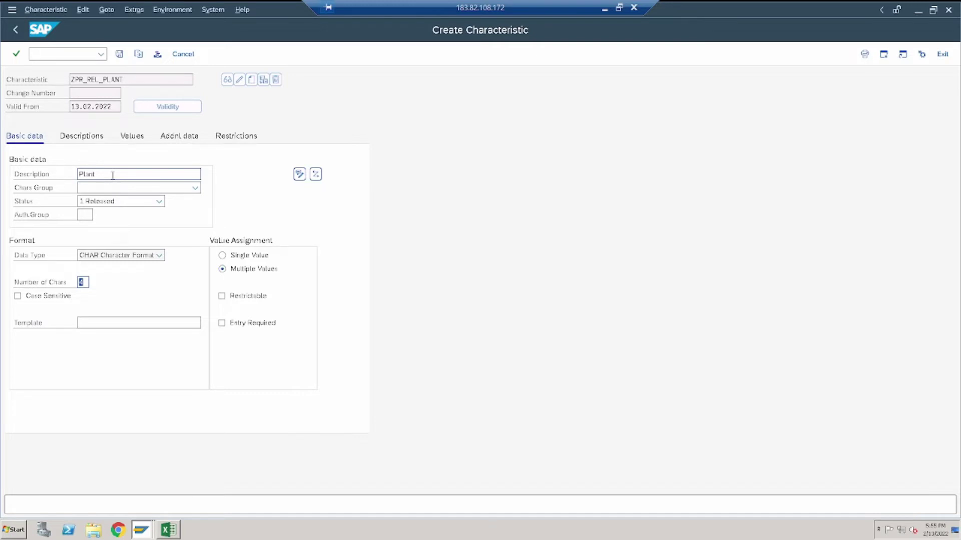
left_click(143, 189)
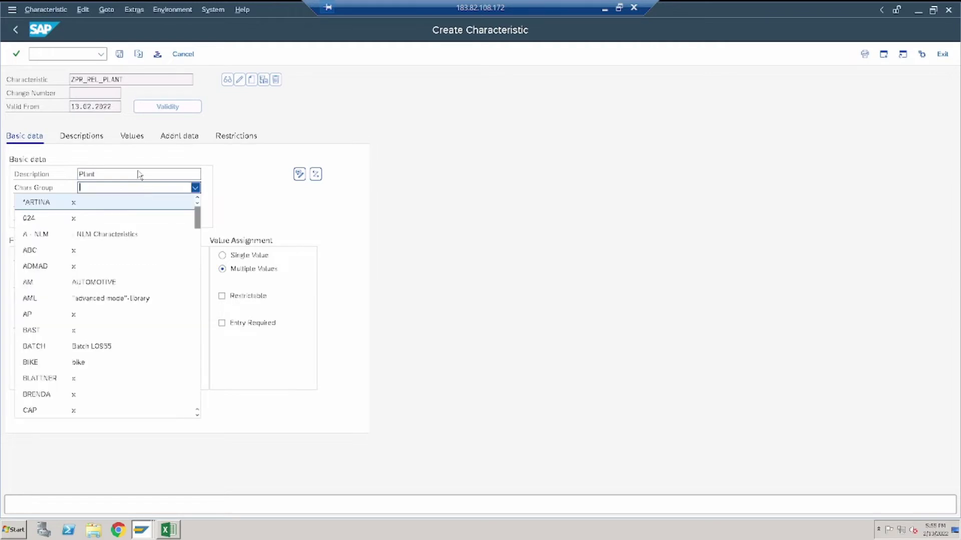
left_click(139, 171)
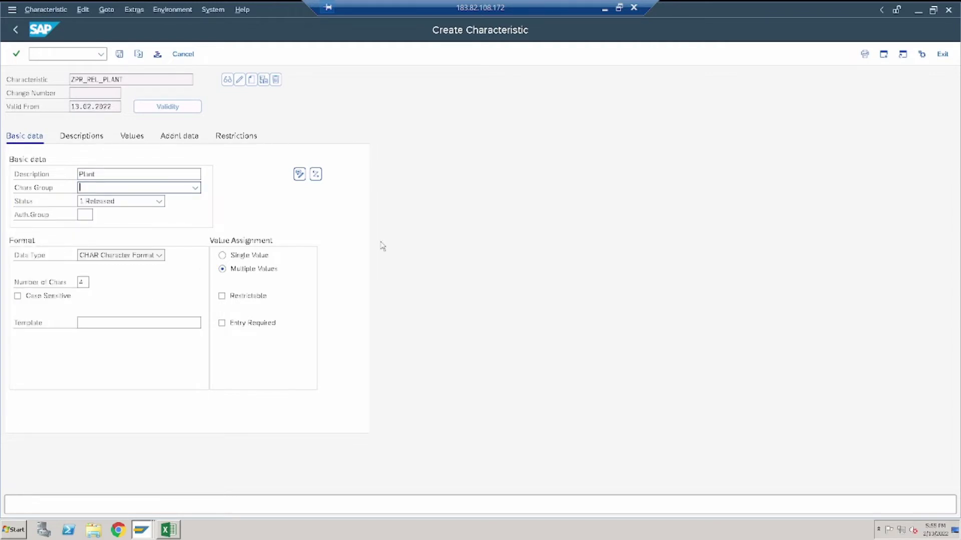
Step: Save the plant characteristic and enter ZPR_REL_PURGRP, copied from the Excel list, as the next characteristic
left_click(120, 54)
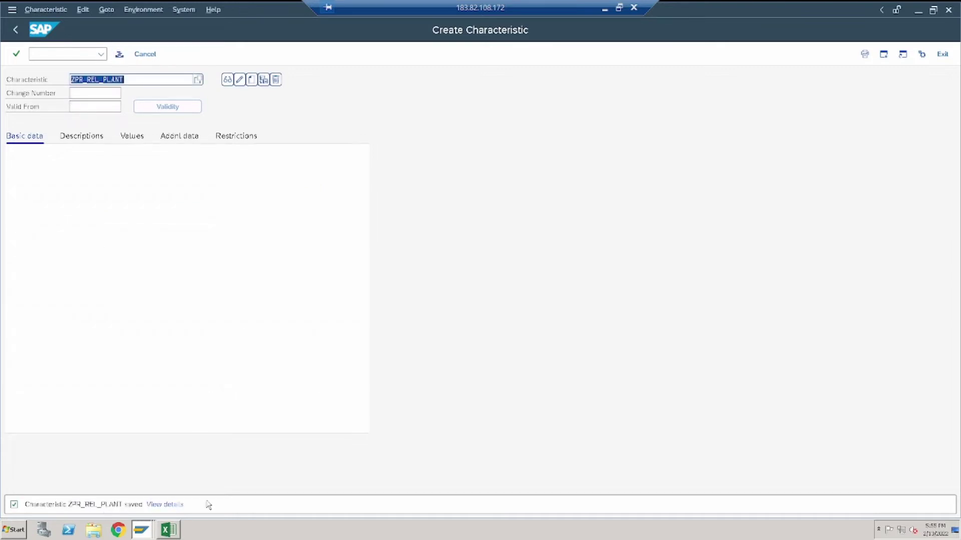
left_click(169, 530)
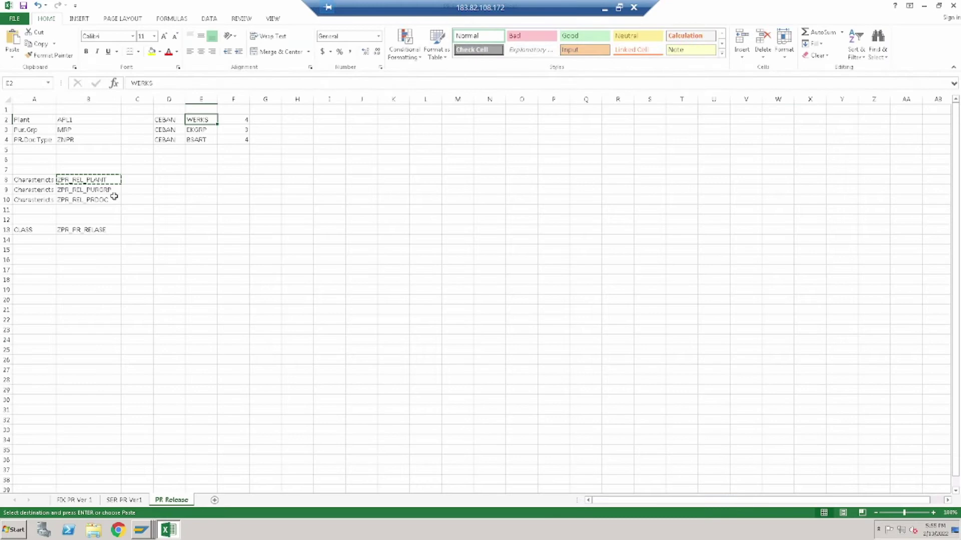
left_click(75, 198)
left_click(78, 189)
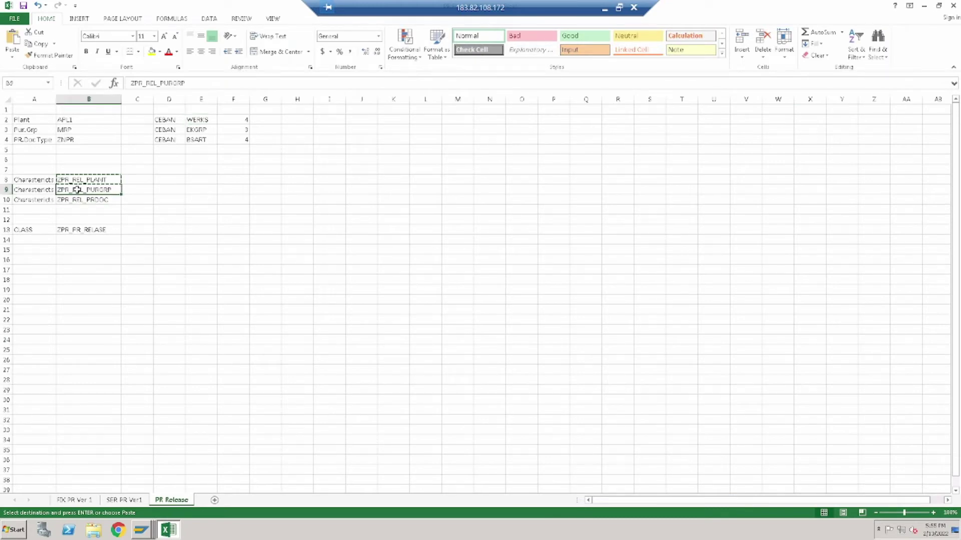
key("alt+Tab")
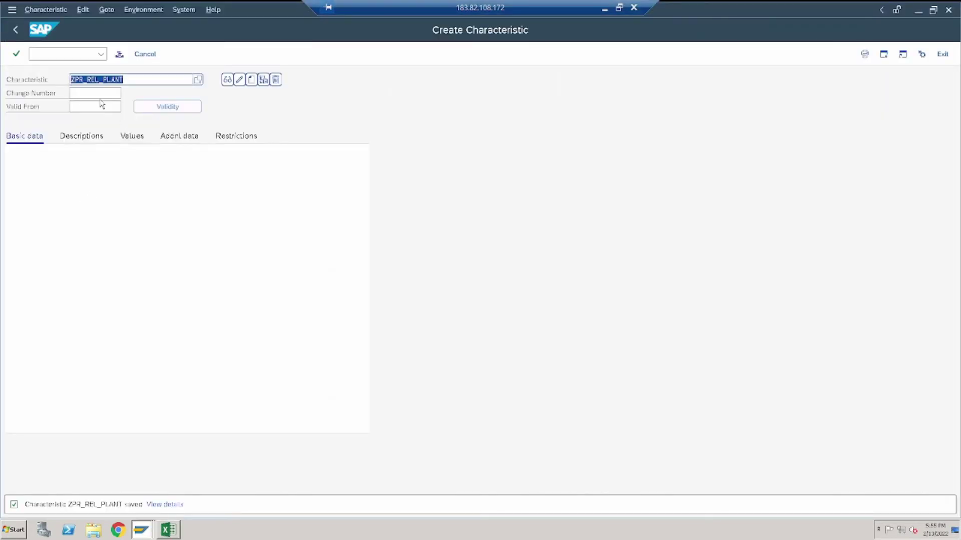
key("ctrl+v")
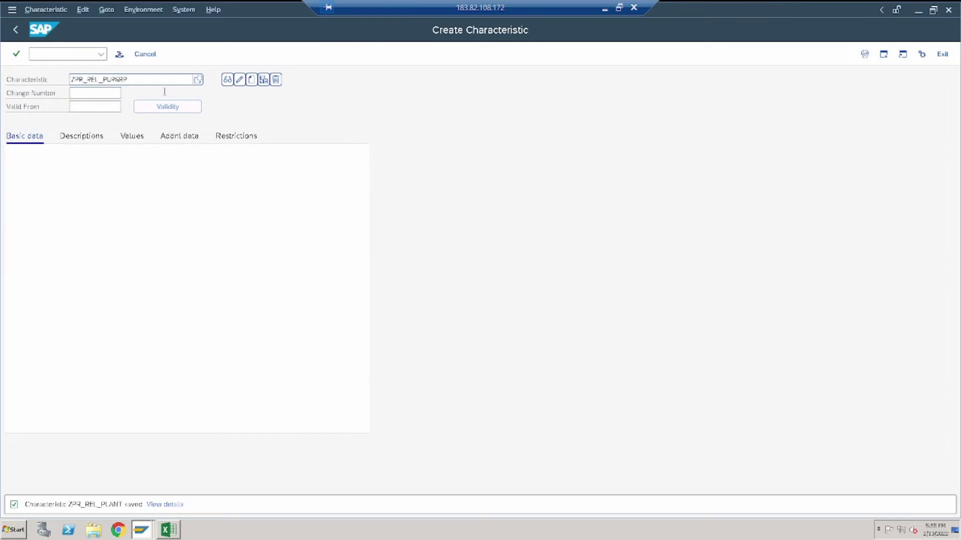
Step: Create the characteristic with description Purchase Grp, data type CHAR, 3 characters and multiple values
key("Return")
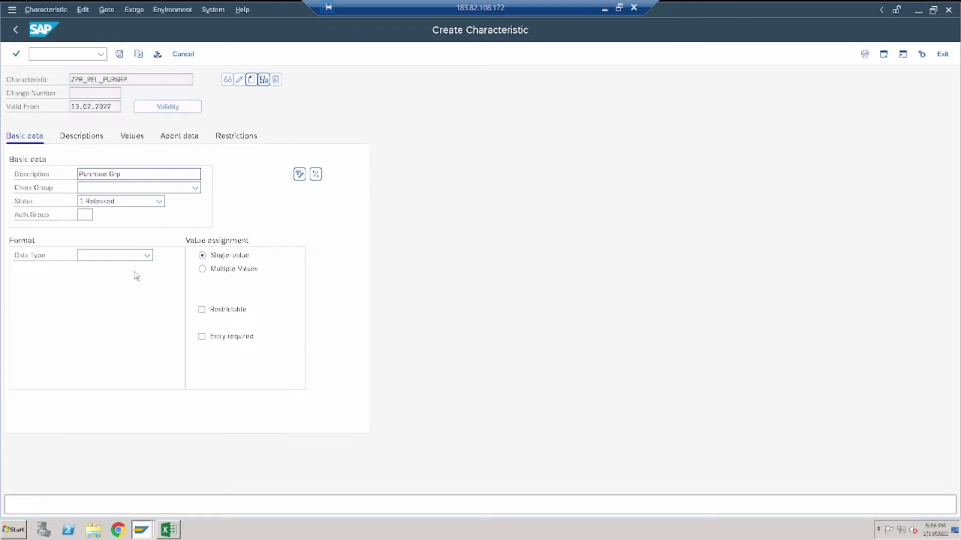
left_click(144, 256)
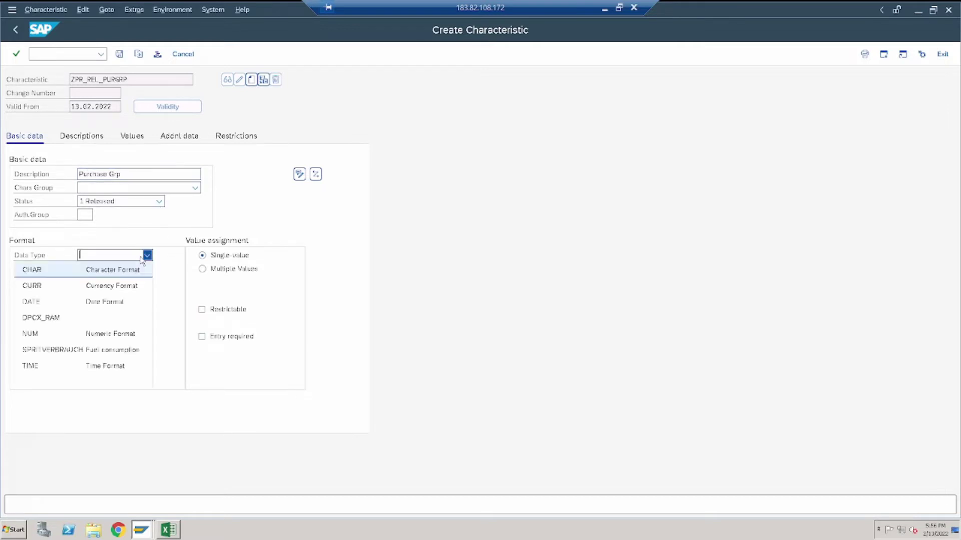
left_click(120, 270)
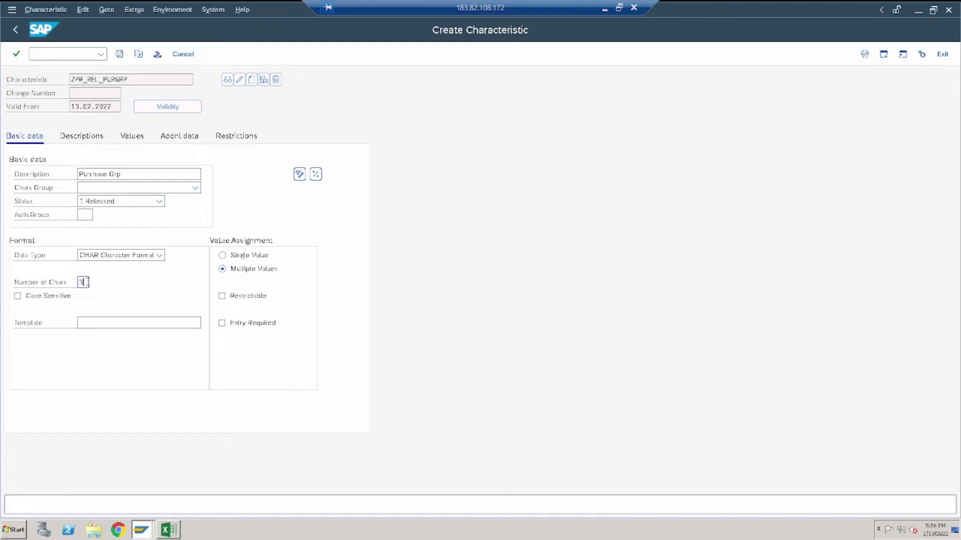
Step: Enter CEBAN as the reference table name in the purchasing group characteristic's additional data
left_click(132, 136)
left_click(92, 139)
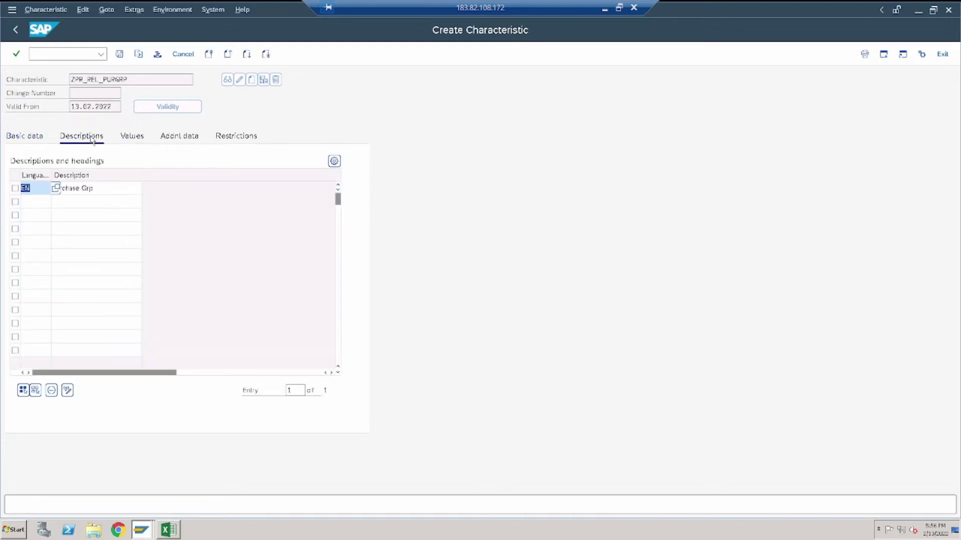
left_click(143, 145)
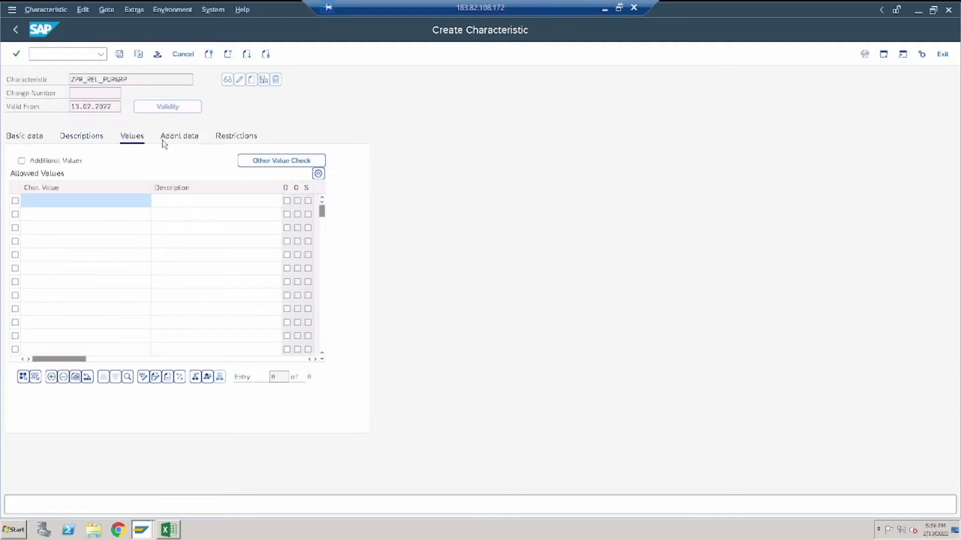
left_click(171, 142)
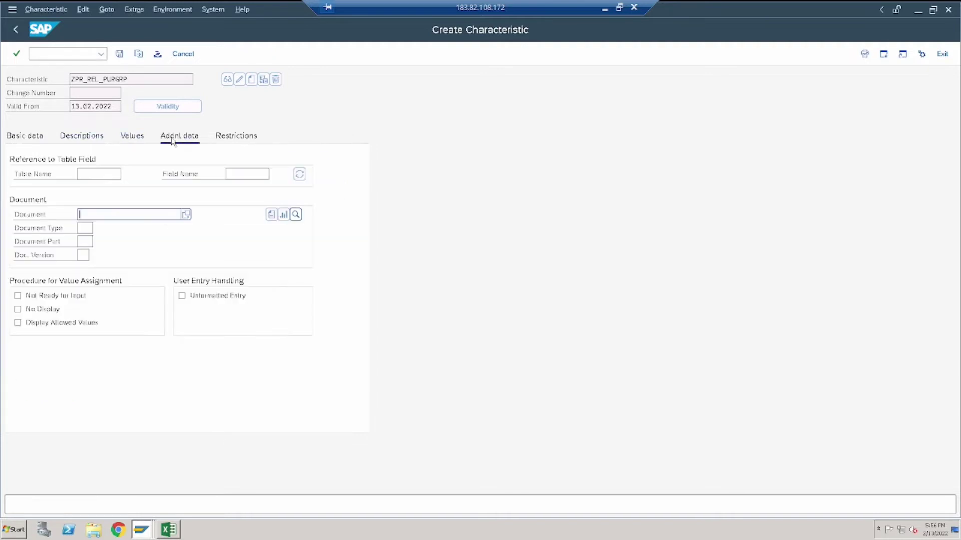
left_click(86, 175)
type("CE")
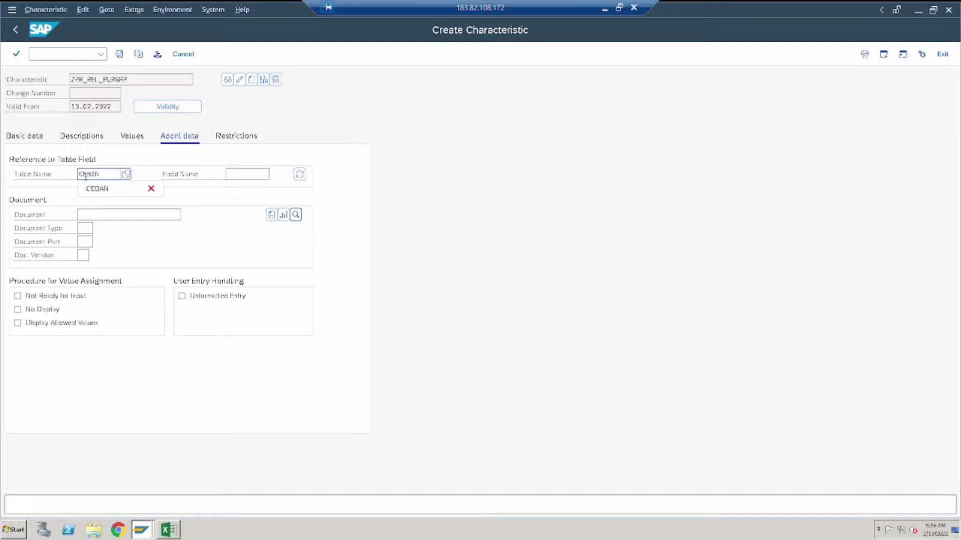
type("BAN")
Step: Copy EKGRP from the Excel sheet into the reference field name and accept the format data from the ABAP dictionary
left_click(165, 532)
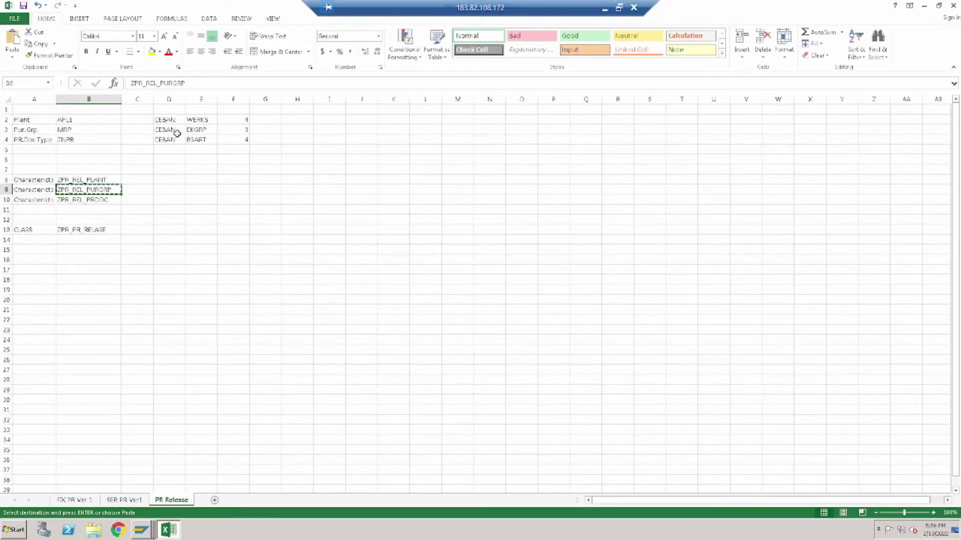
left_click(198, 130)
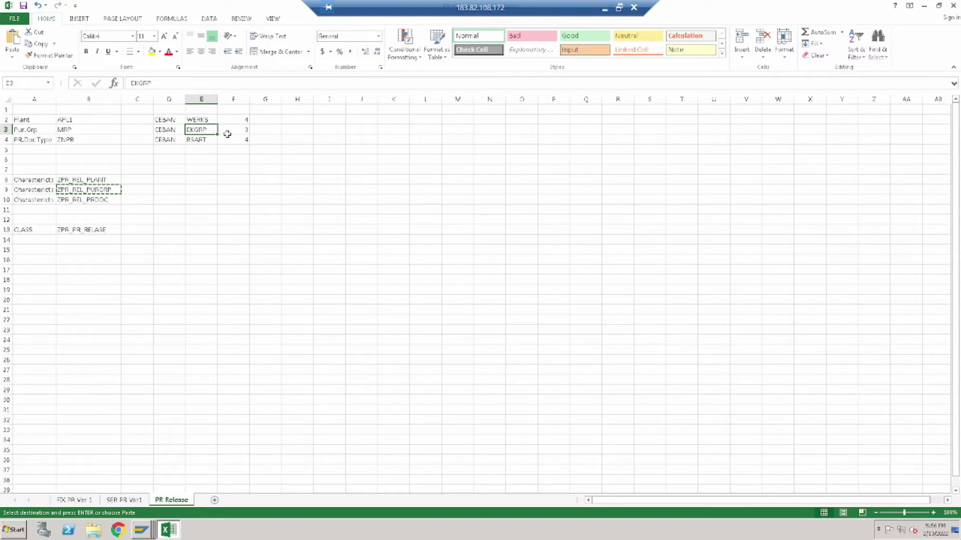
key("ctrl+c")
key("alt+Tab")
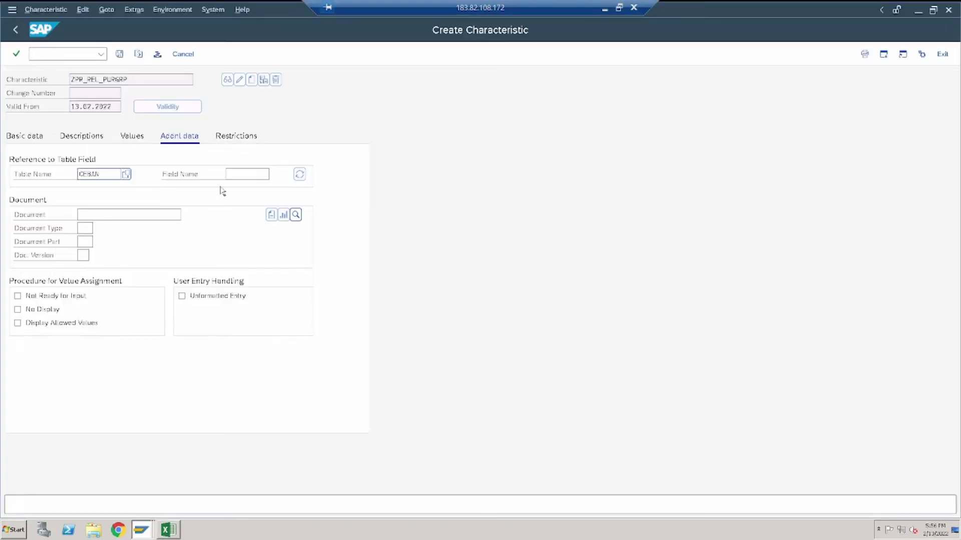
left_click(238, 174)
key("ctrl+v")
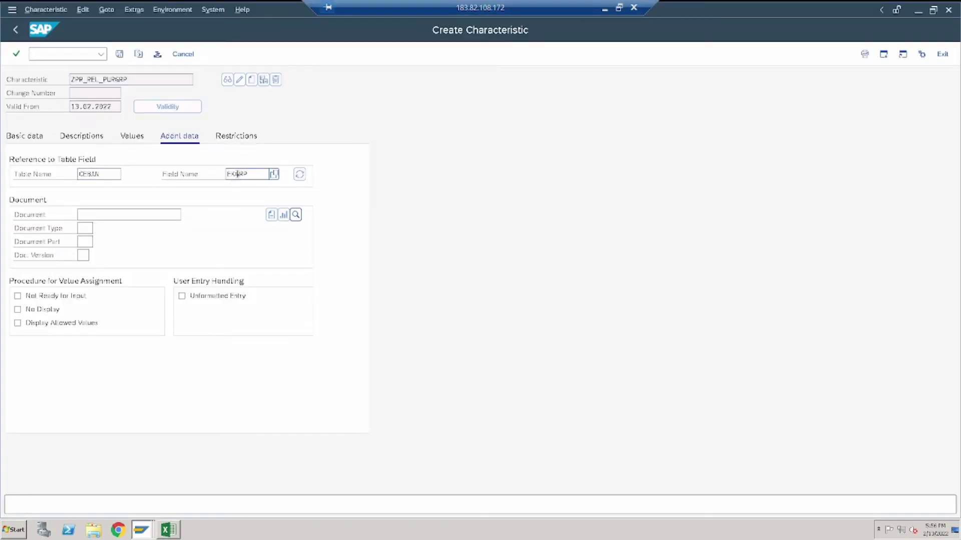
key("Return")
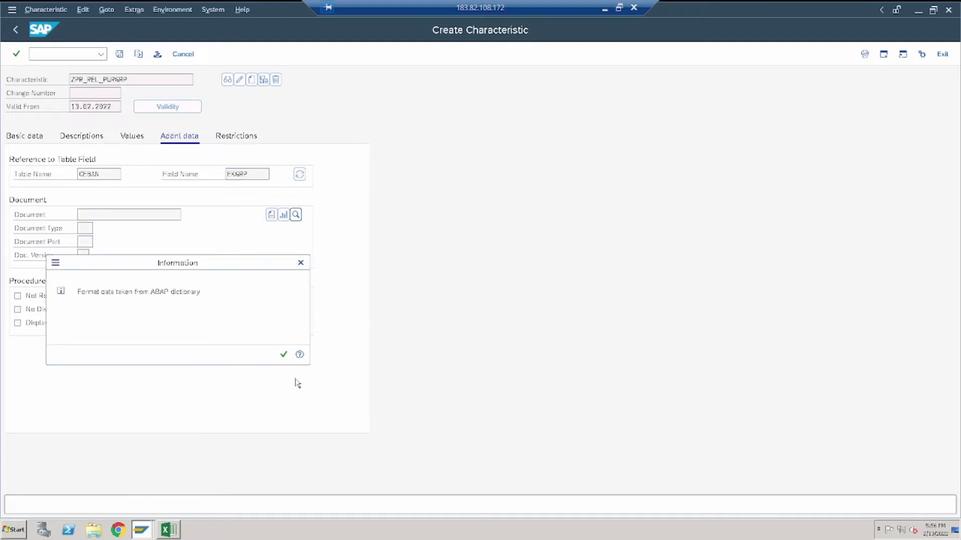
left_click(284, 355)
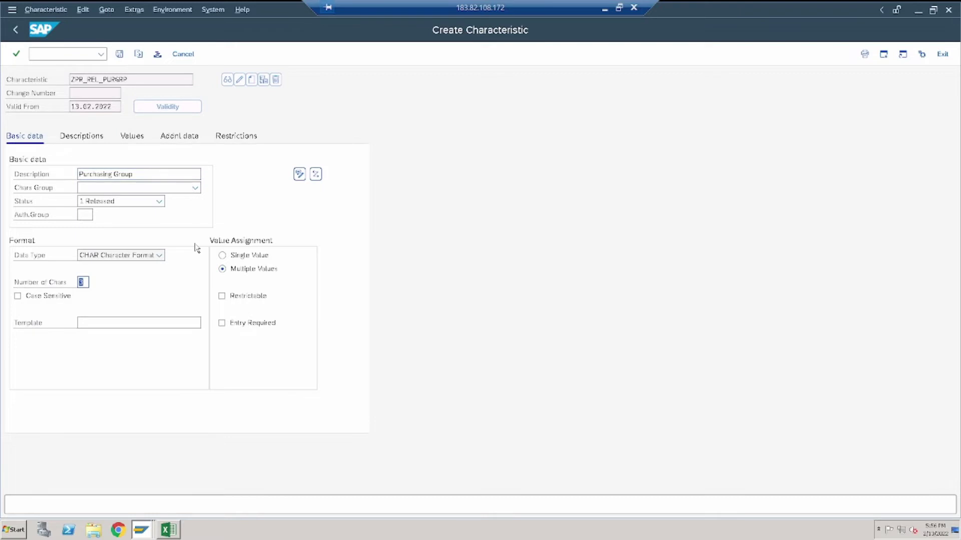
Step: Review the descriptions, restrictions and additional data of ZPR_REL_PURGRP and save the characteristic
left_click(130, 137)
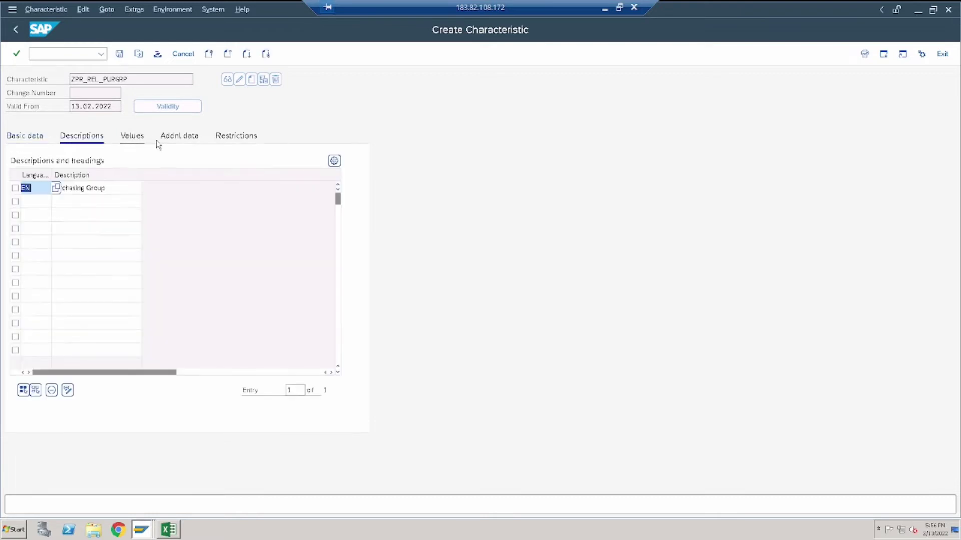
left_click(231, 142)
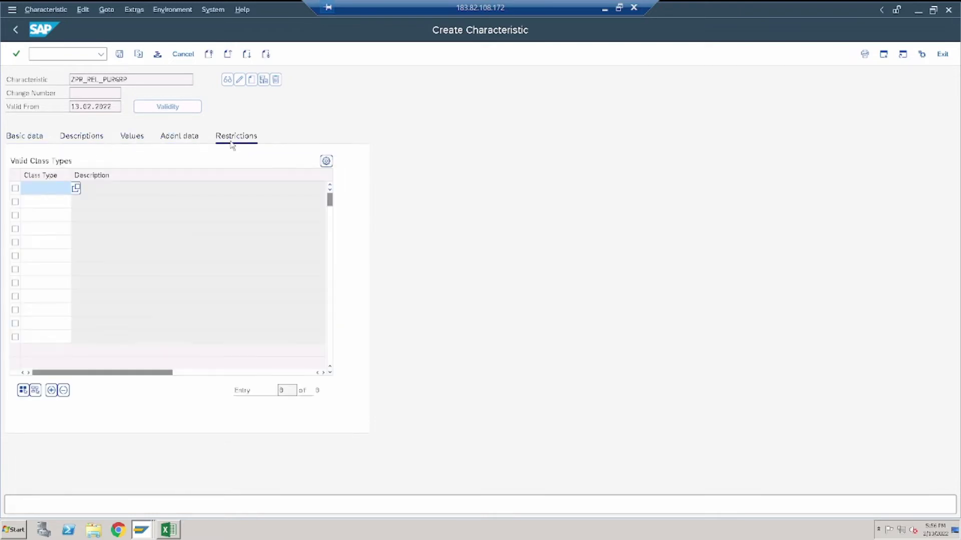
left_click(170, 136)
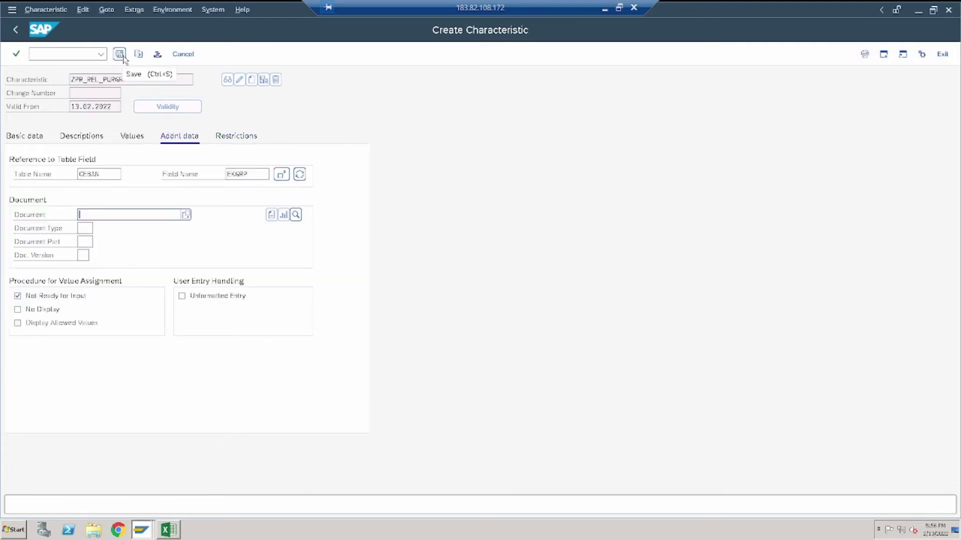
left_click(124, 57)
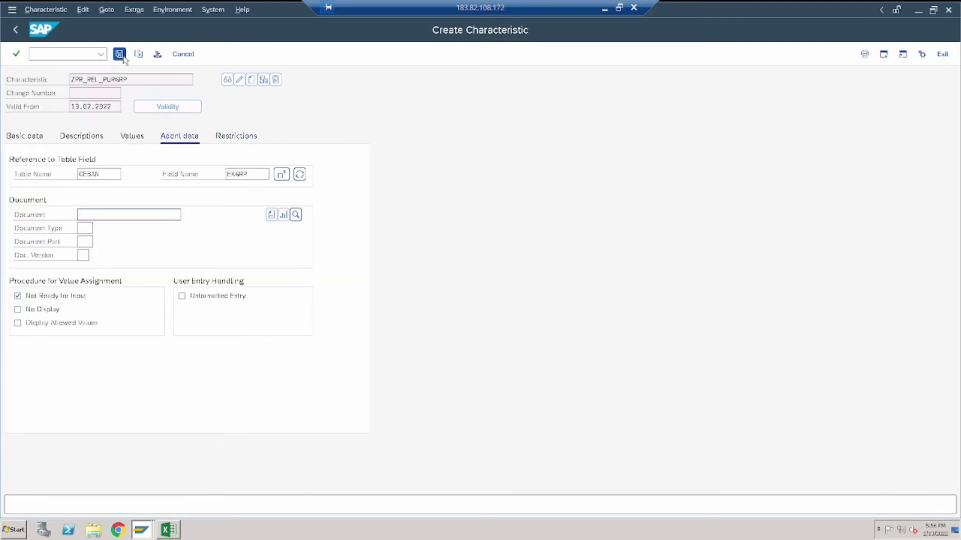
Step: Copy the name ZPR_REL_PRDOC from the Excel list and start creating that characteristic in SAP
left_click(167, 530)
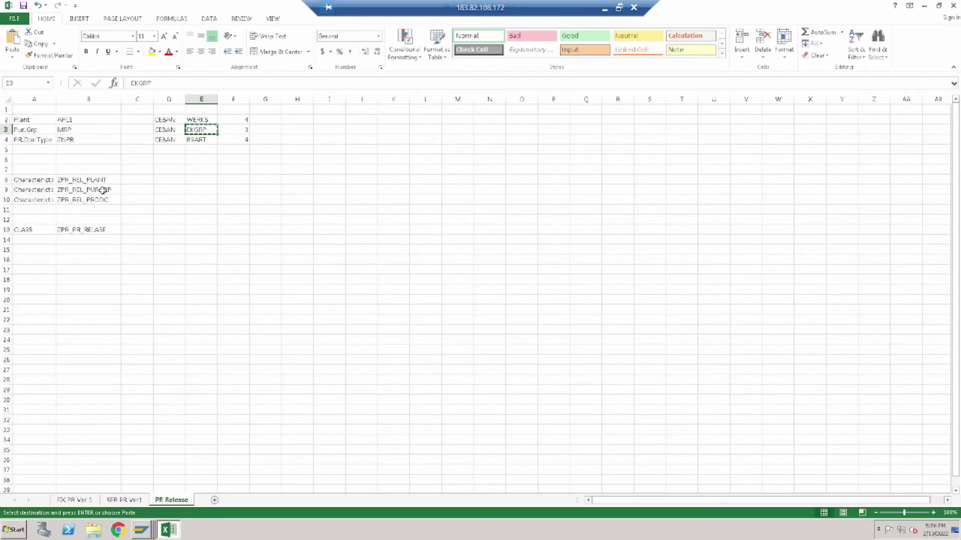
left_click(97, 200)
key("ctrl+c")
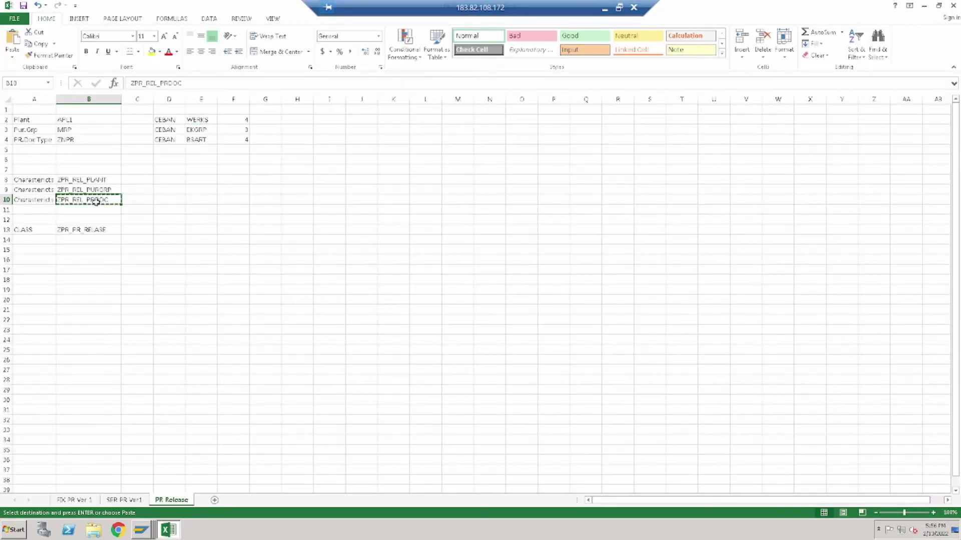
key("alt+Tab")
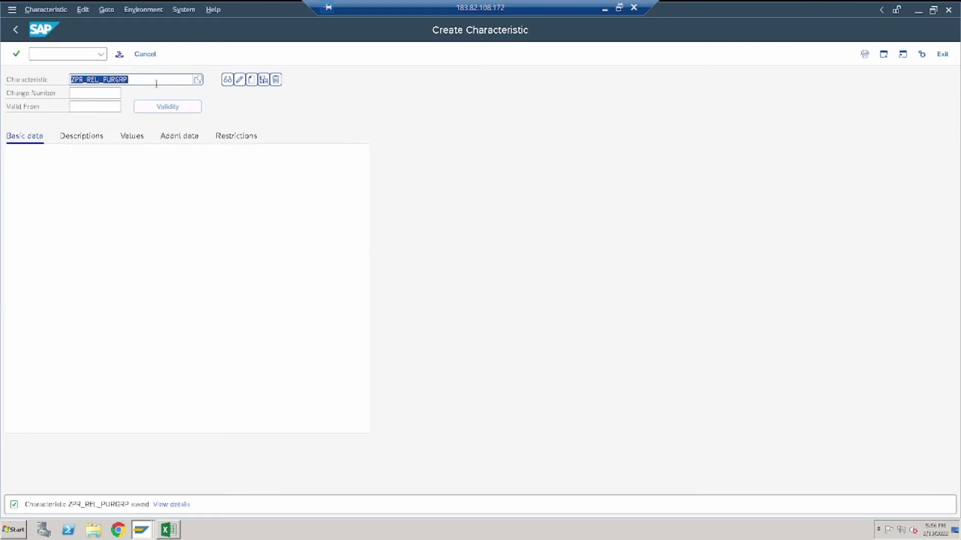
key("ctrl+v")
left_click(239, 81)
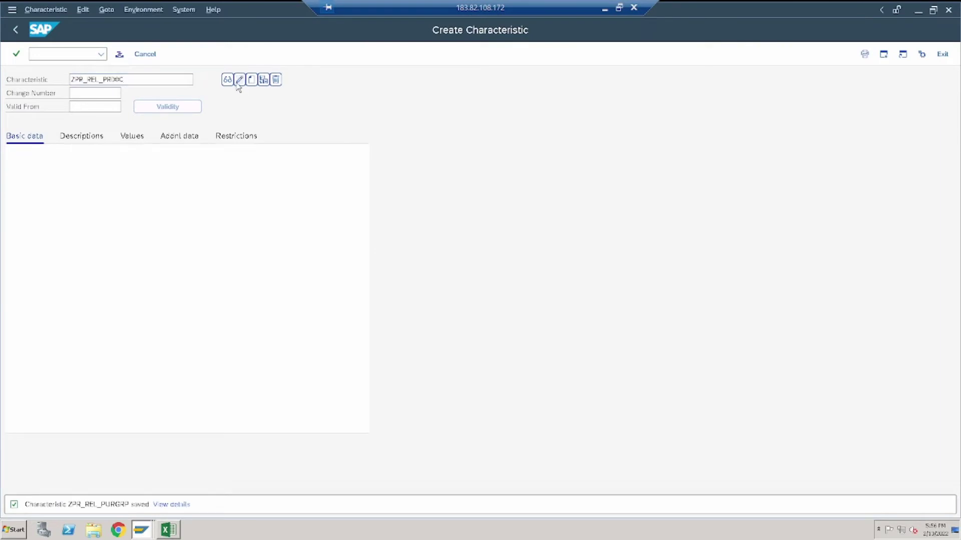
left_click(129, 275)
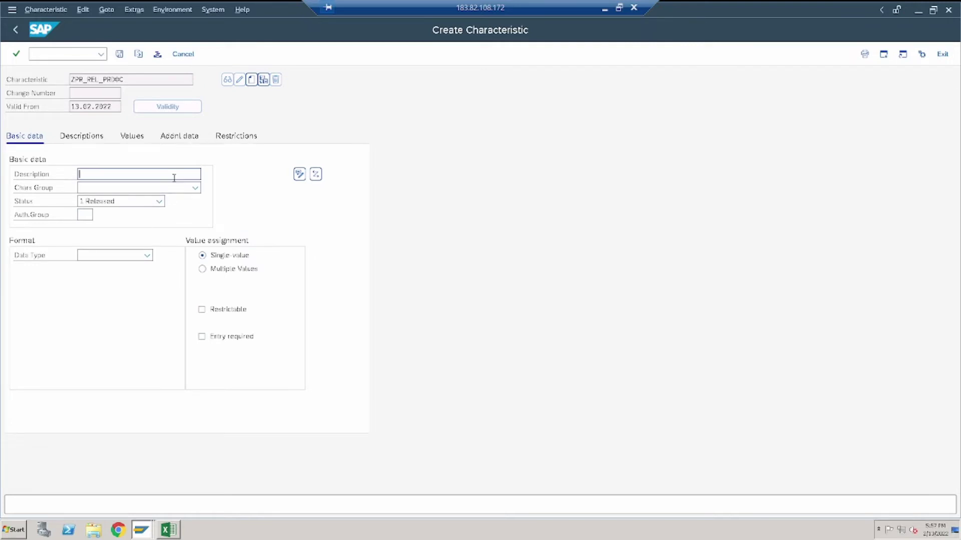
Step: Describe the document type characteristic as DOC and set its data type to CHAR with 4 characters
type("PROC")
key("BackSpace")
key("BackSpace")
key("BackSpace")
key("BackSpace")
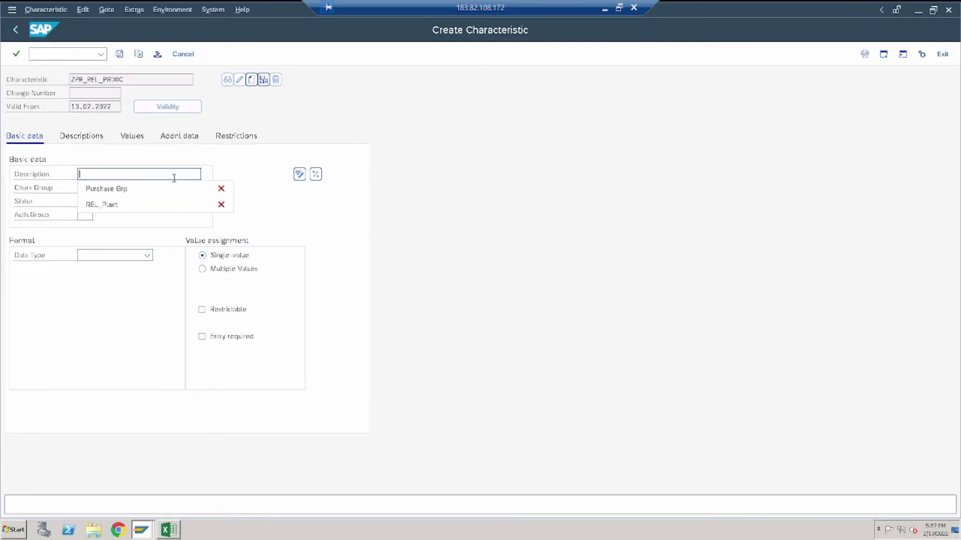
type("DOC")
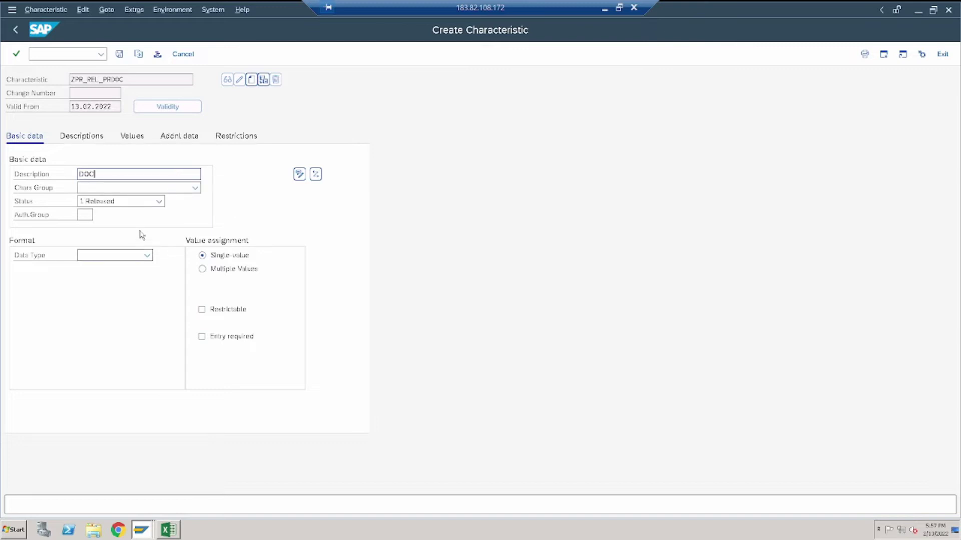
left_click(144, 256)
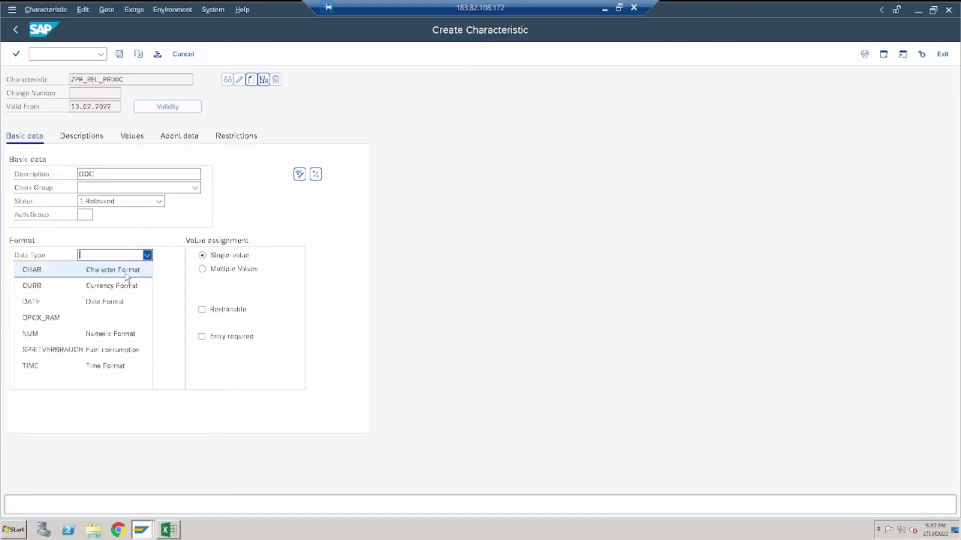
left_click(126, 272)
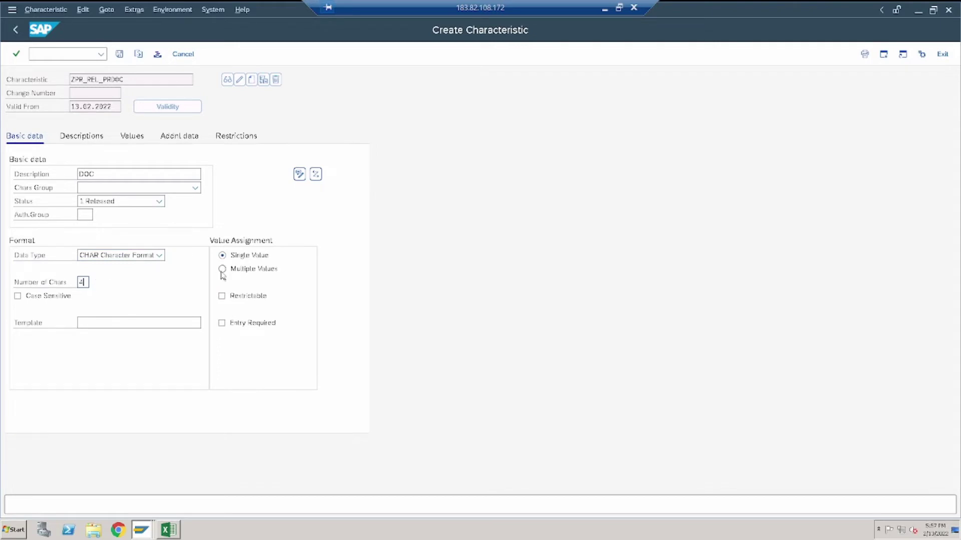
Step: Enter CEBAN as the reference table name in the additional data of ZPR_REL_PRDOC
left_click(72, 138)
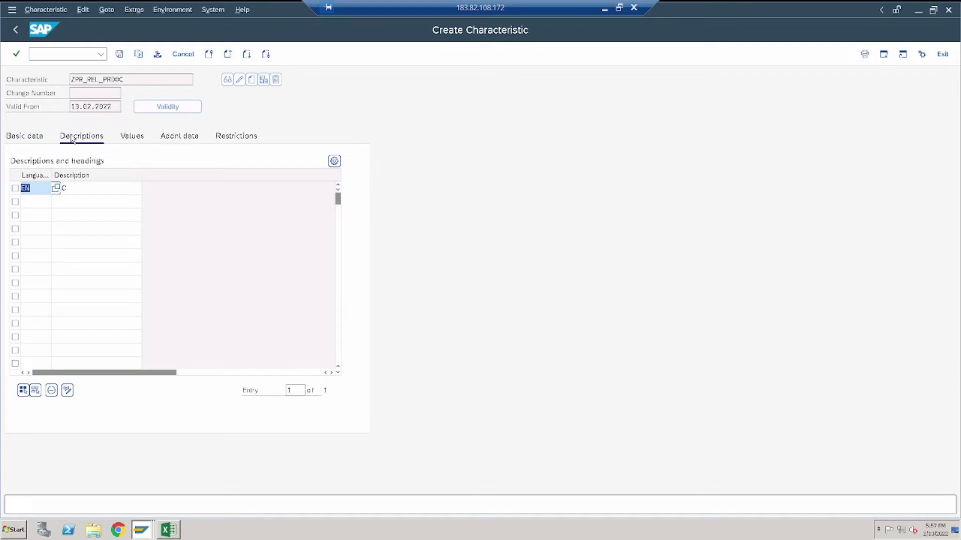
left_click(132, 140)
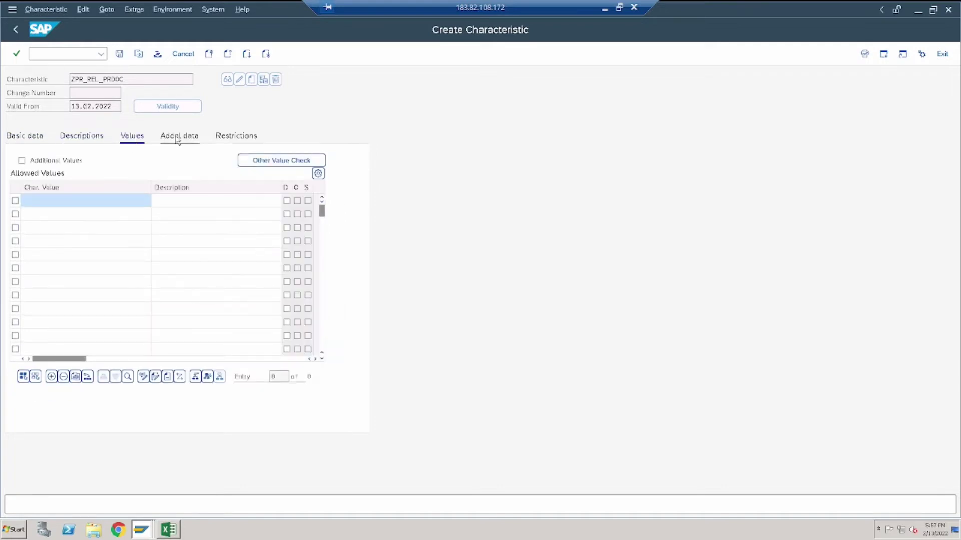
left_click(178, 139)
left_click(103, 174)
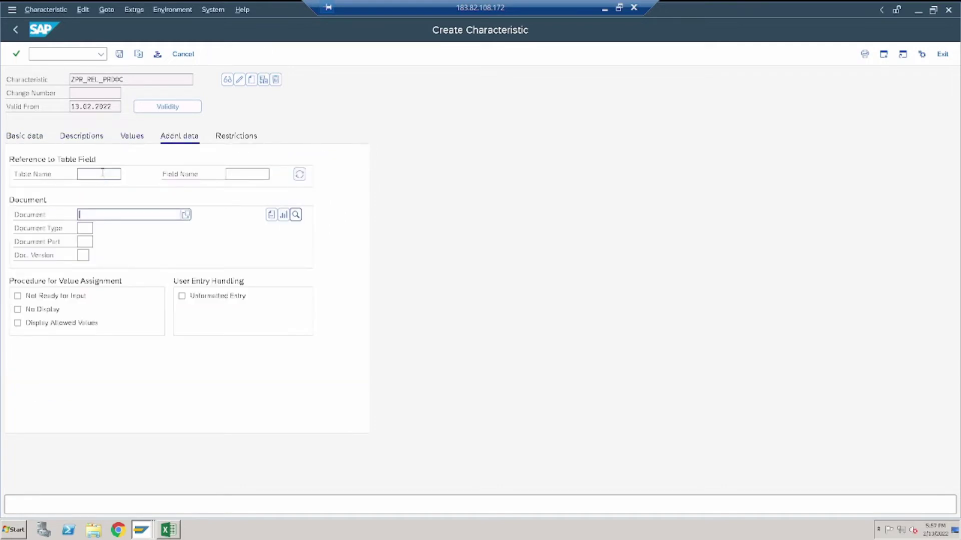
left_click(105, 192)
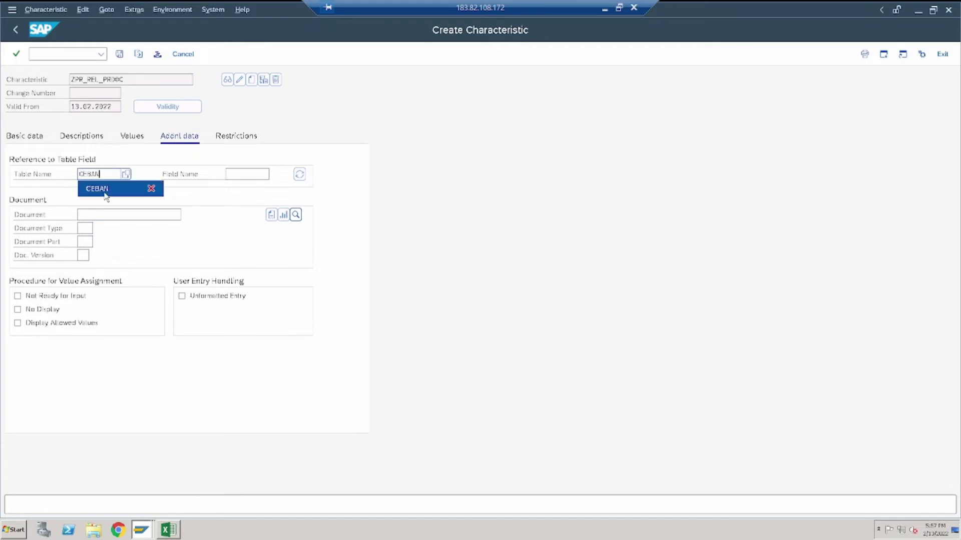
Step: Copy the field name BSART from the Excel list into the table field reference of ZPR_REL_PRDOC and save the characteristic
left_click(236, 173)
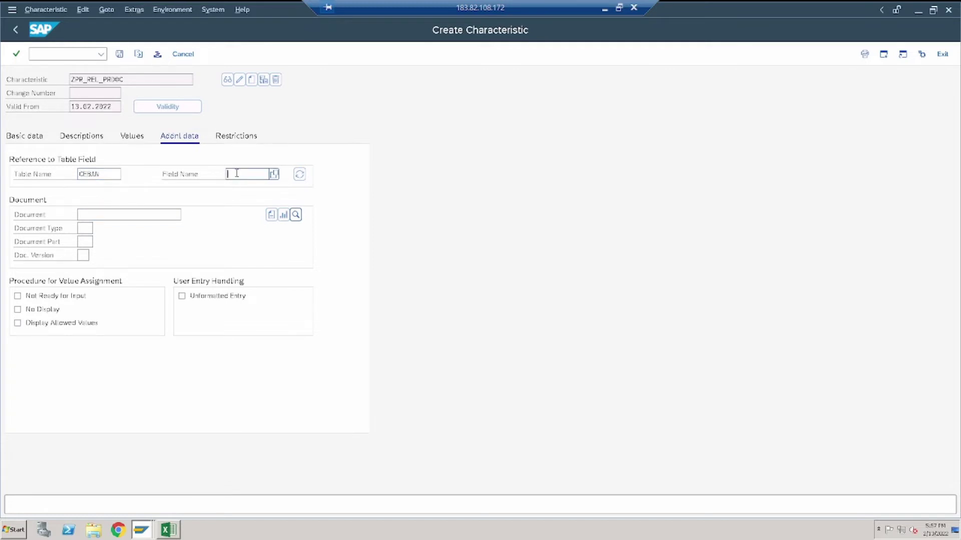
key("alt+Tab")
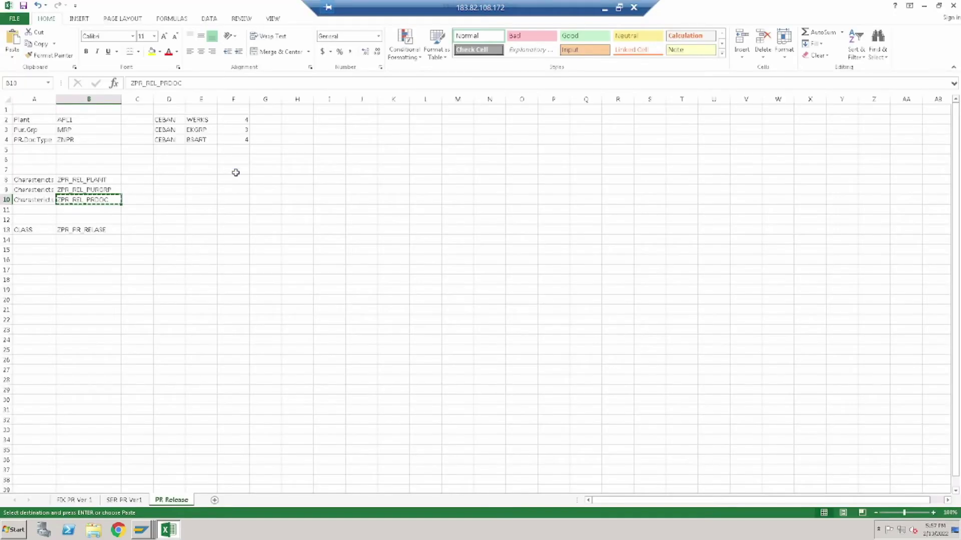
left_click(202, 141)
key("ctrl+c")
key("alt+Tab")
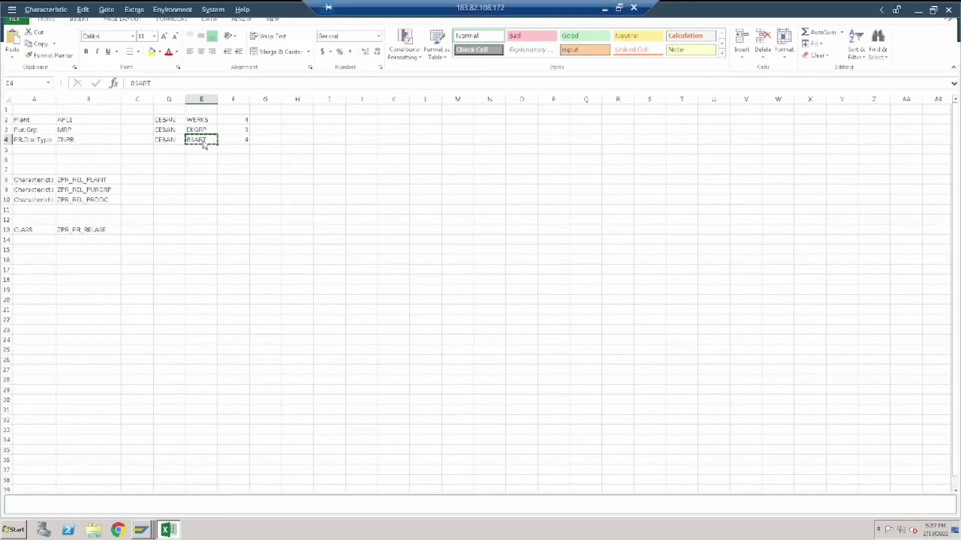
key("ctrl+v")
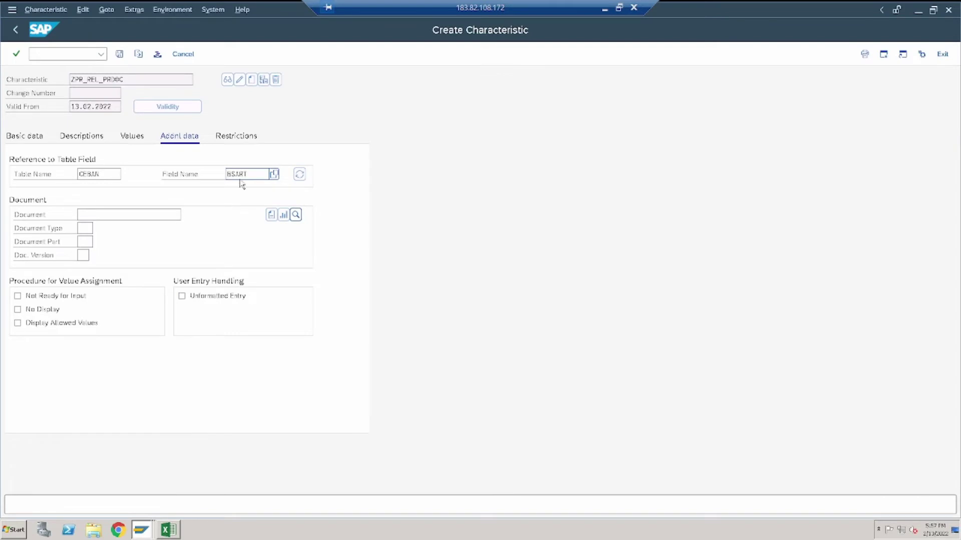
key("Return")
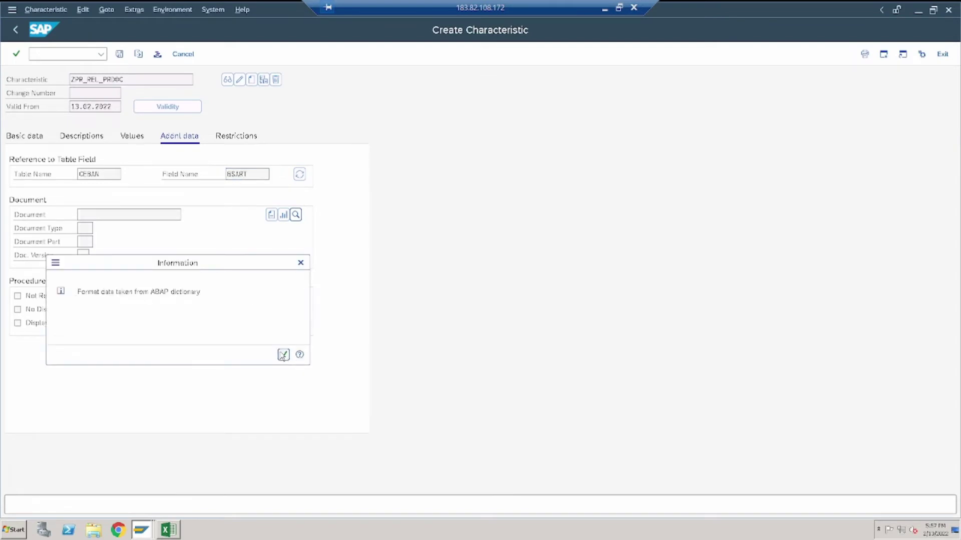
left_click(283, 356)
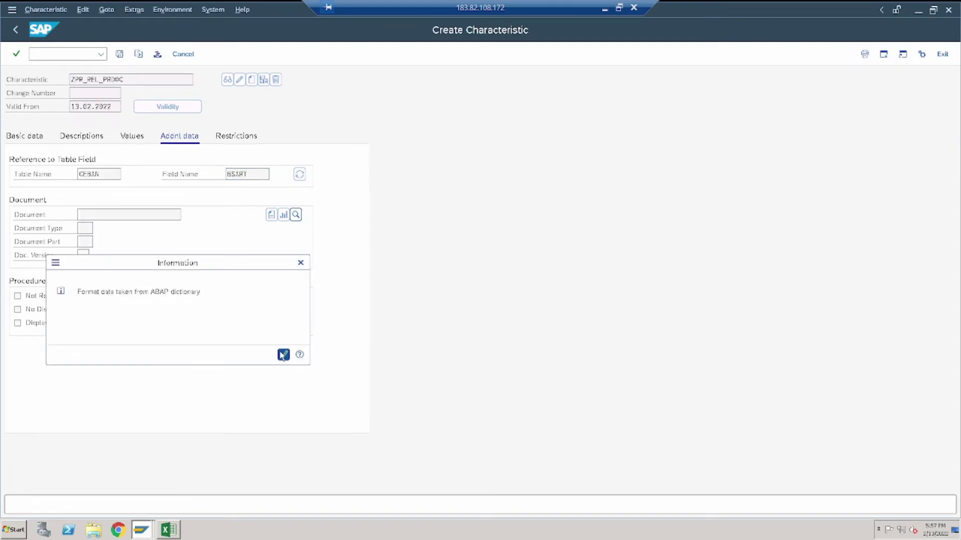
left_click(119, 54)
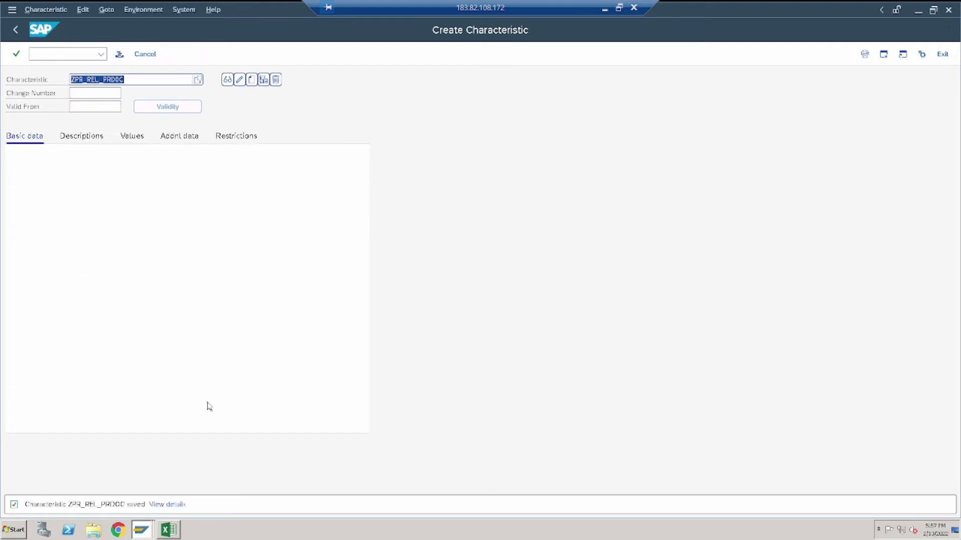
Step: Open Edit Classes in the IMG and start creating the class ZPR_PR_RELASE, copying its name from the Excel list
left_click(17, 31)
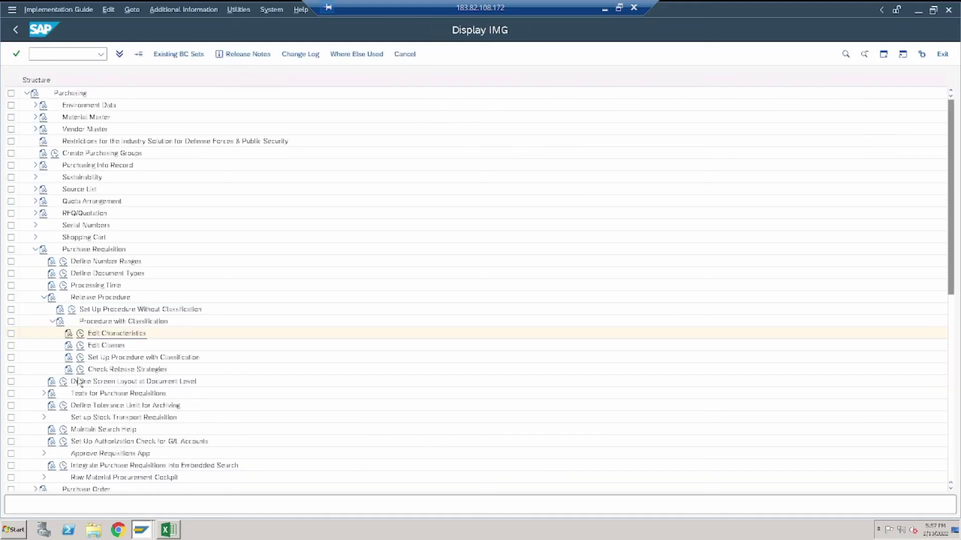
left_click(81, 345)
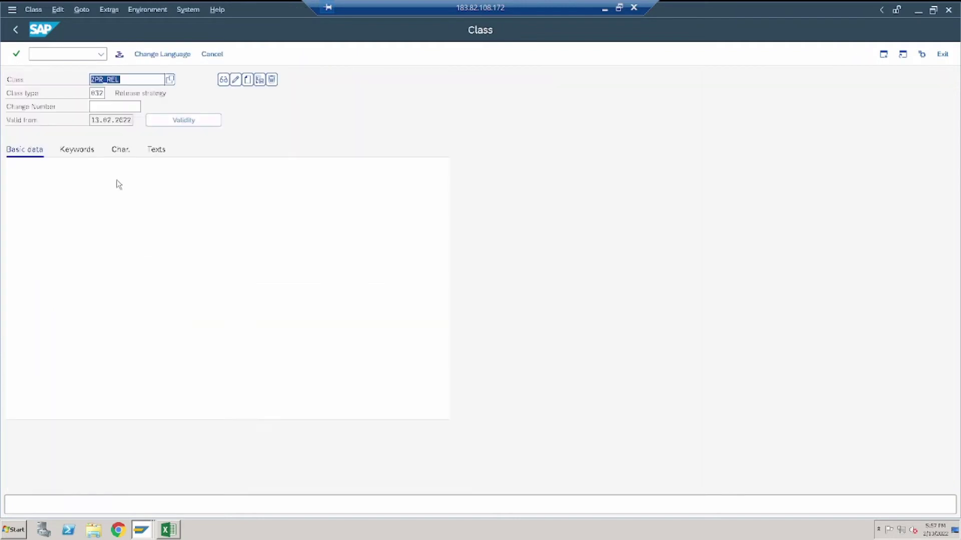
left_click(169, 531)
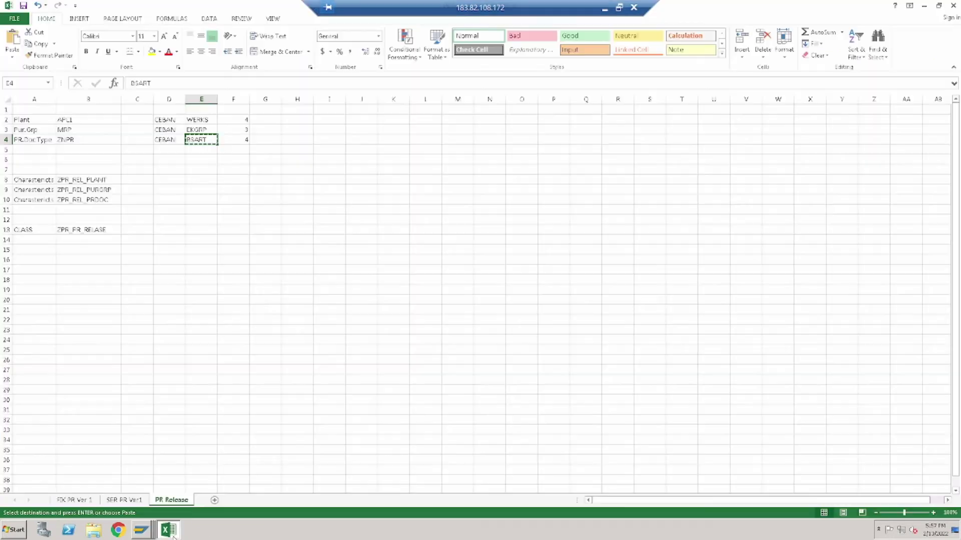
left_click(77, 230)
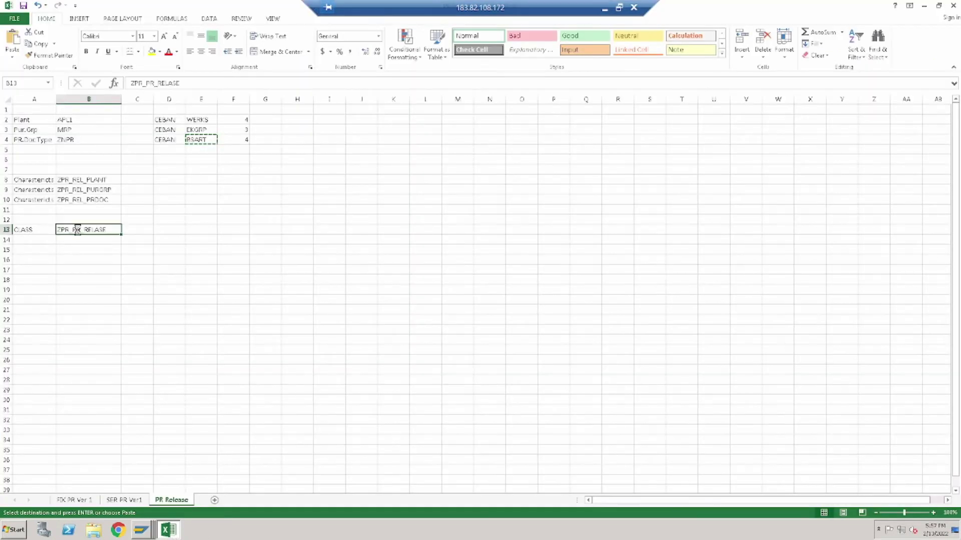
key("ctrl+c")
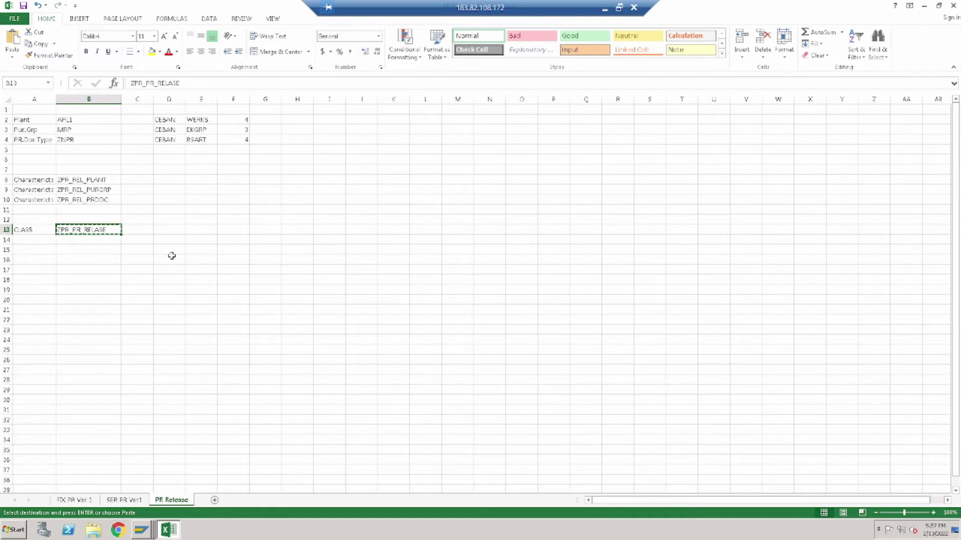
key("alt+Tab")
key("ctrl+v")
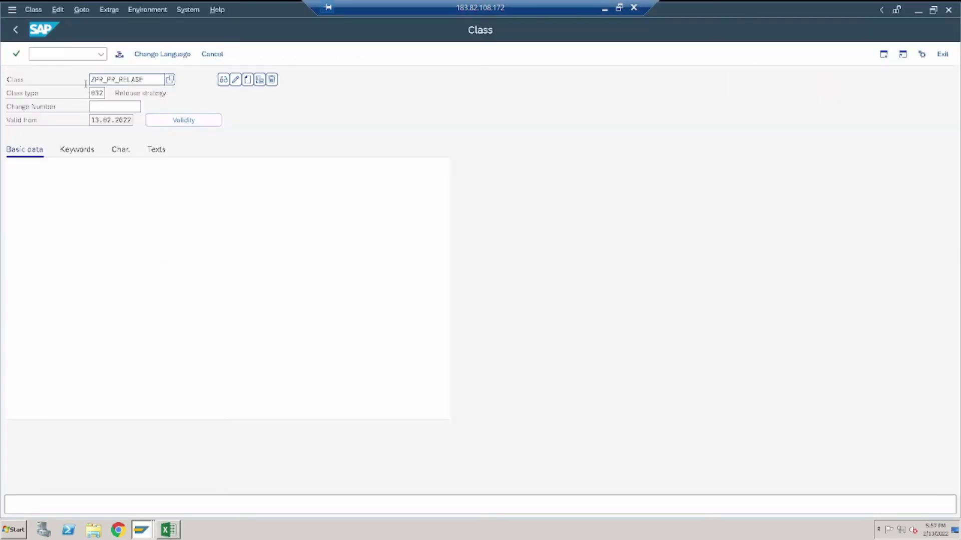
key("Return")
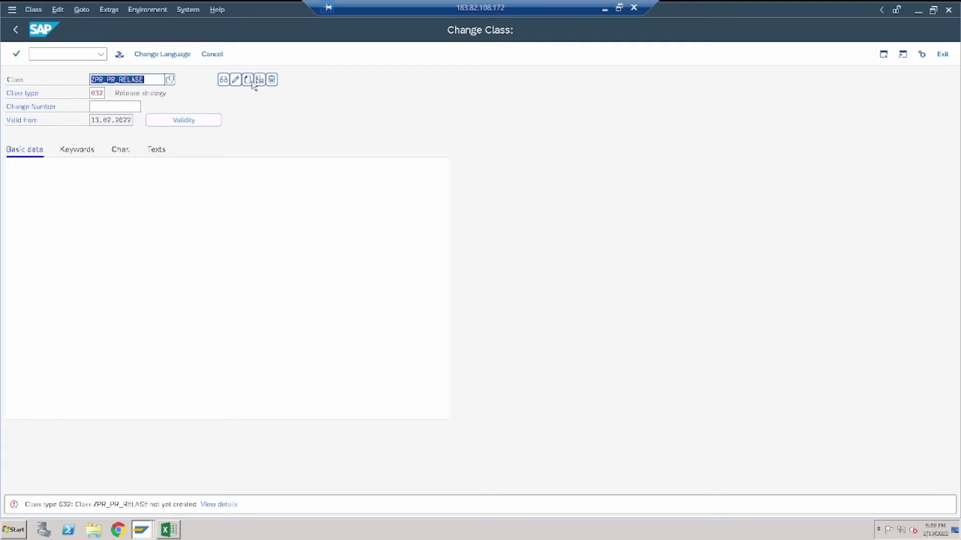
left_click(252, 81)
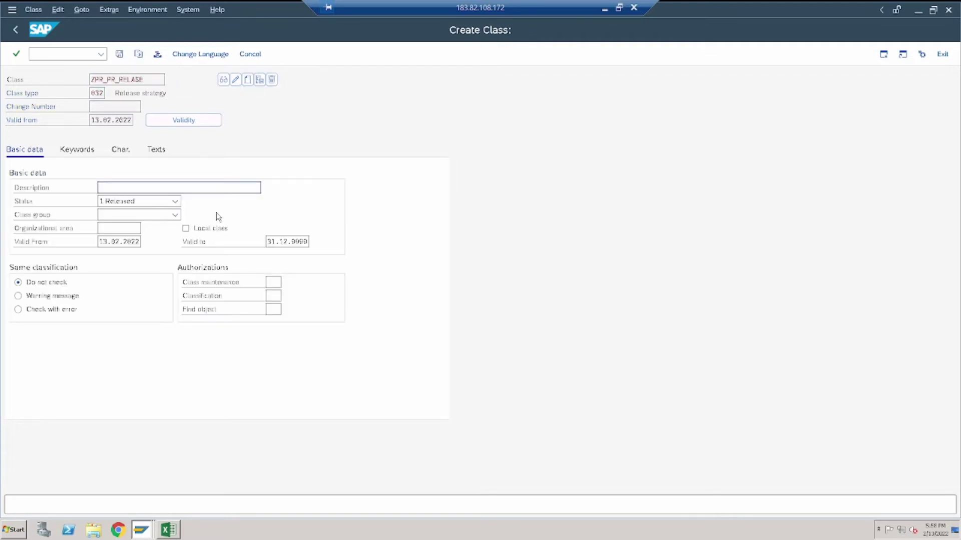
Step: Enter PR Relase as the description of the new class
left_click(203, 187)
left_click(84, 155)
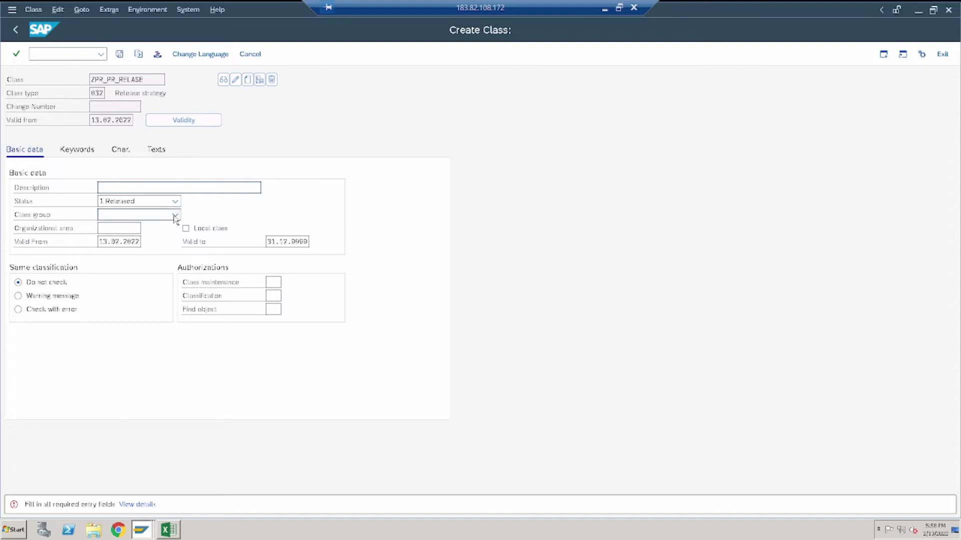
left_click(153, 186)
type("PR Relase")
key("Return")
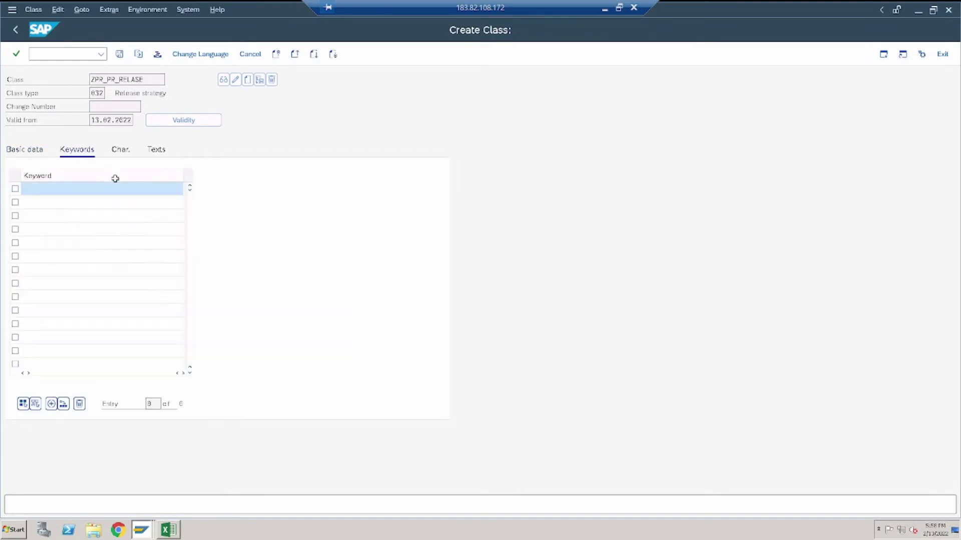
Step: Assign the characteristics ZPR_REL_PLANT, ZPR_REL_PURGRP and ZPR_REL_PRDOC to the class, copying them from the Excel list
left_click(121, 150)
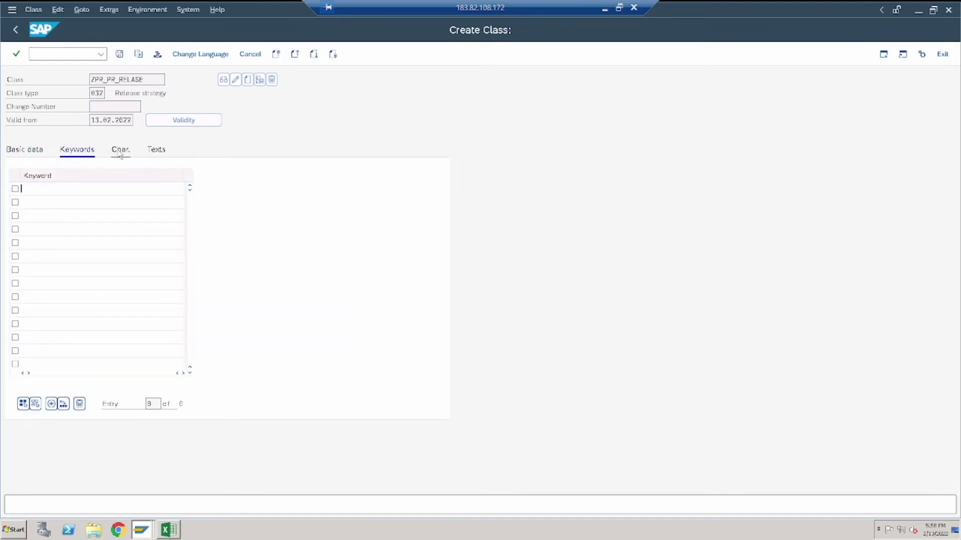
left_click(175, 529)
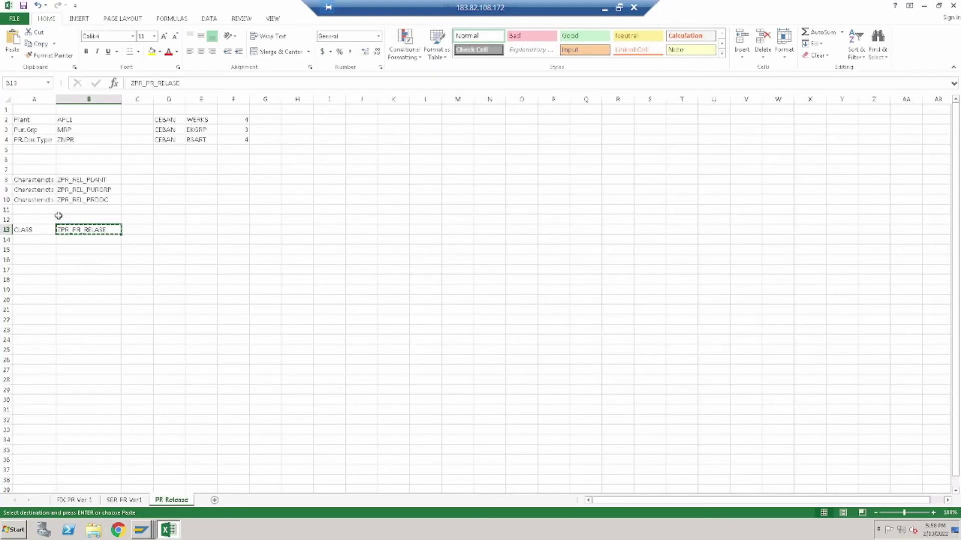
left_click(80, 180)
left_click(84, 199, "shift")
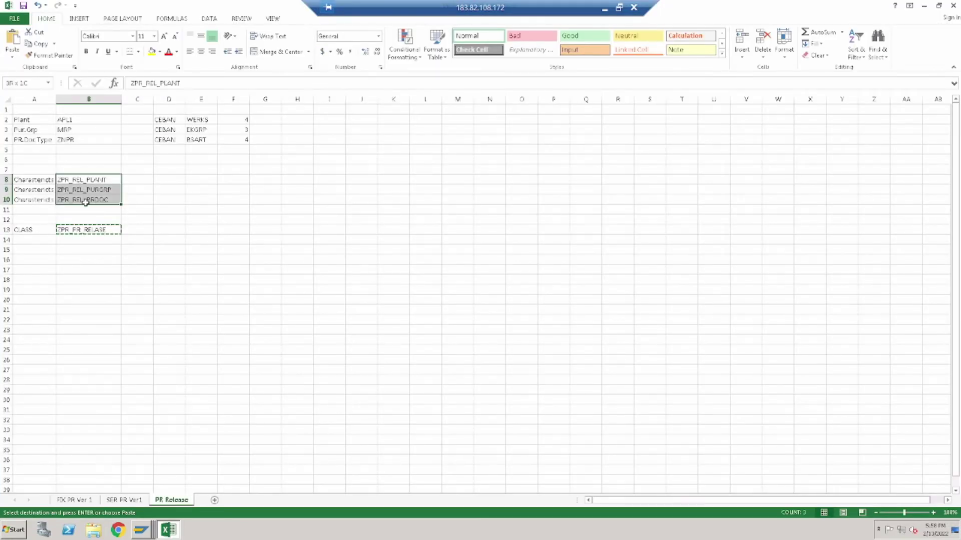
key("ctrl+c")
key("alt+Tab")
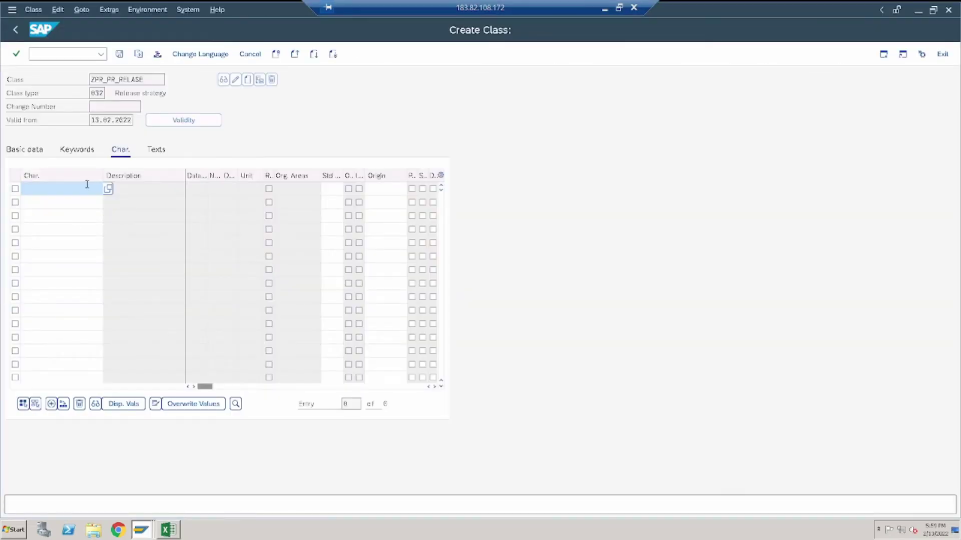
key("ctrl+v")
key("Return")
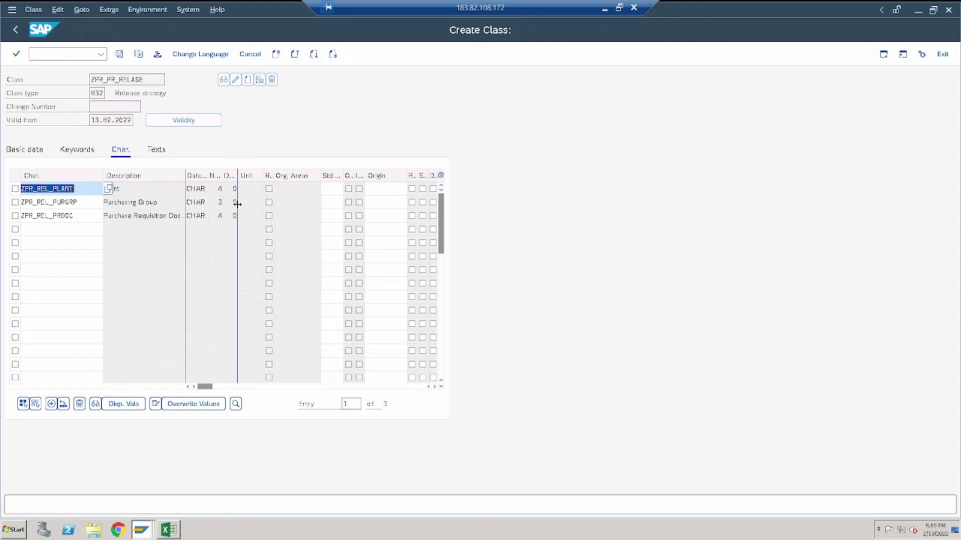
Step: Review the keywords, characteristics and texts of class ZPR_PR_RELASE and save the class
left_click(156, 151)
left_click(76, 154)
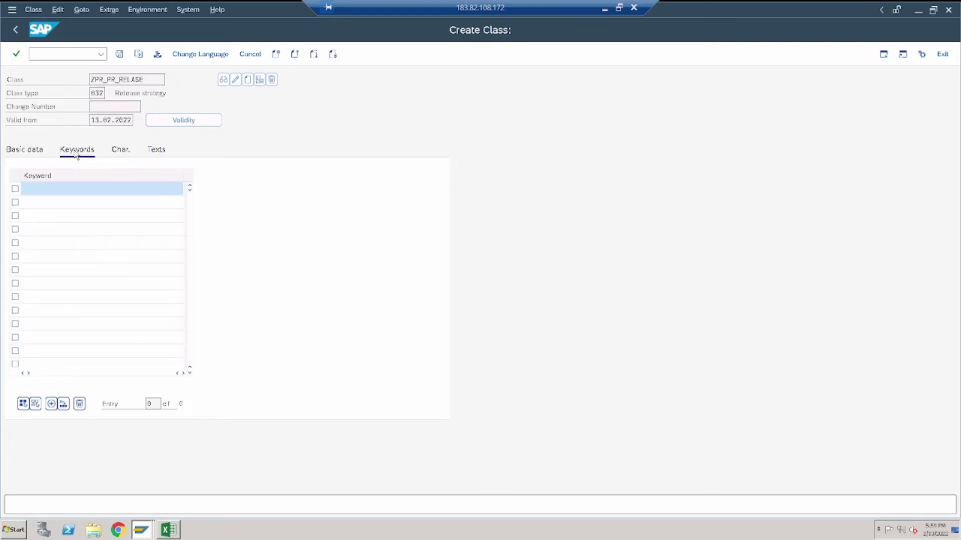
left_click(39, 153)
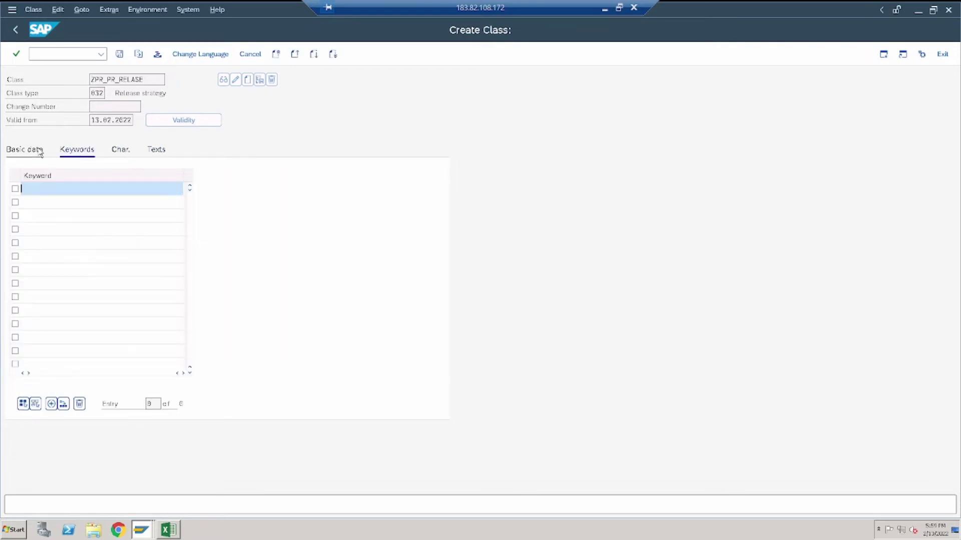
left_click(80, 155)
left_click(120, 153)
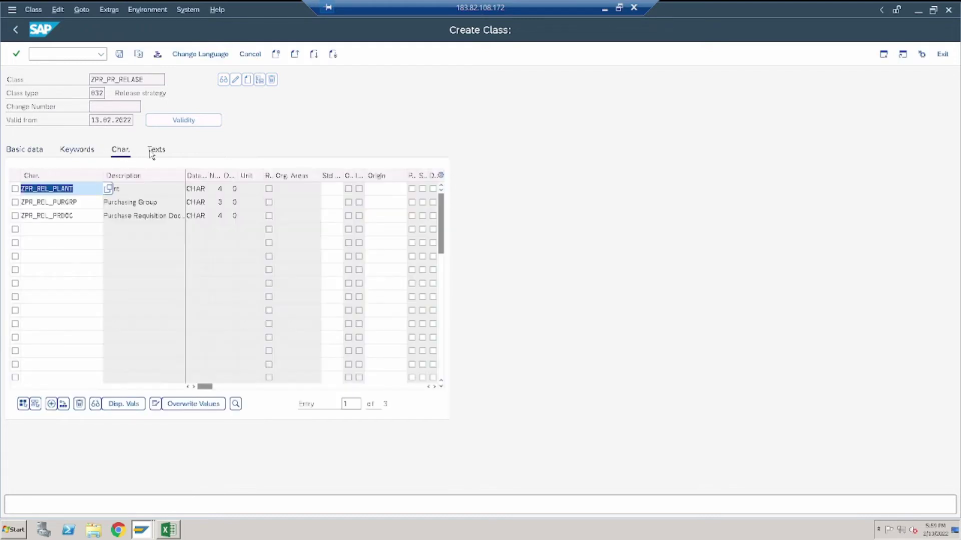
left_click(151, 151)
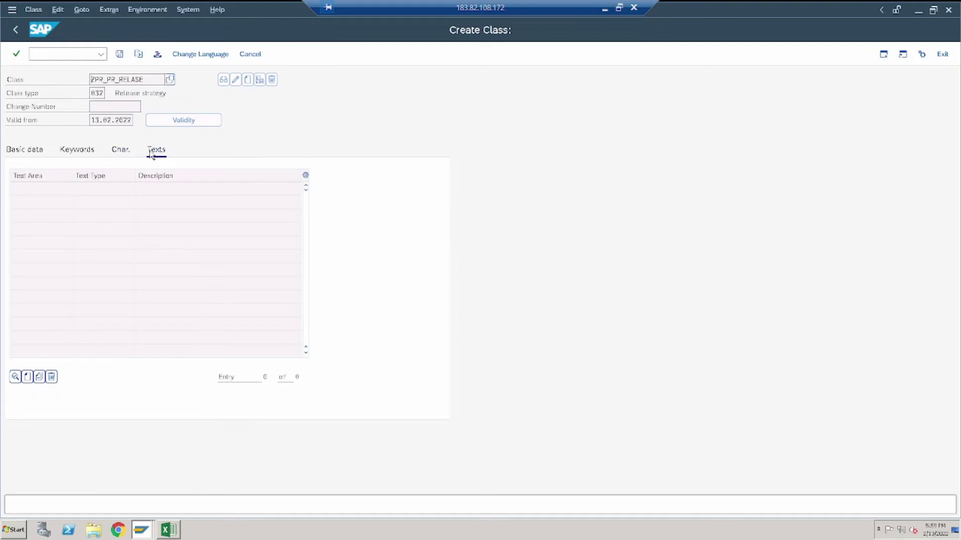
left_click(121, 153)
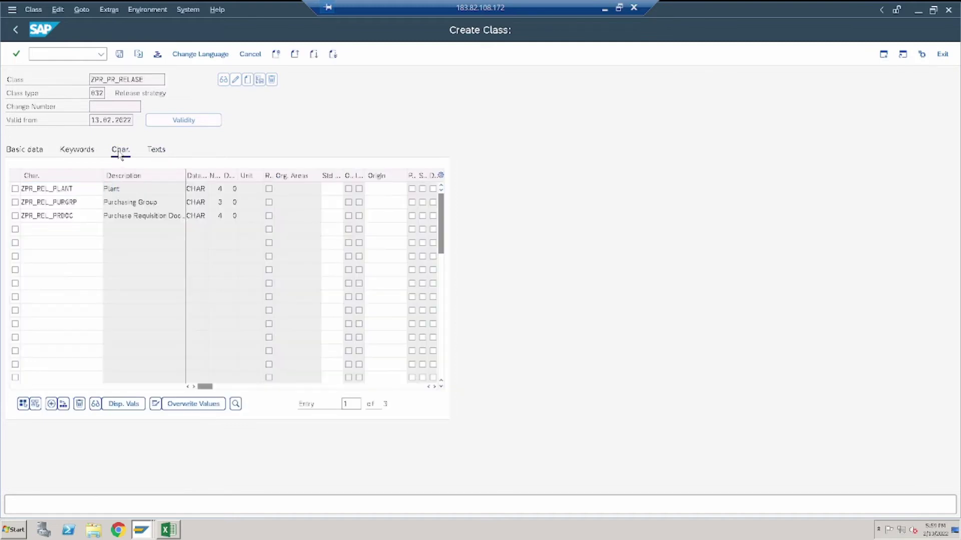
left_click(121, 54)
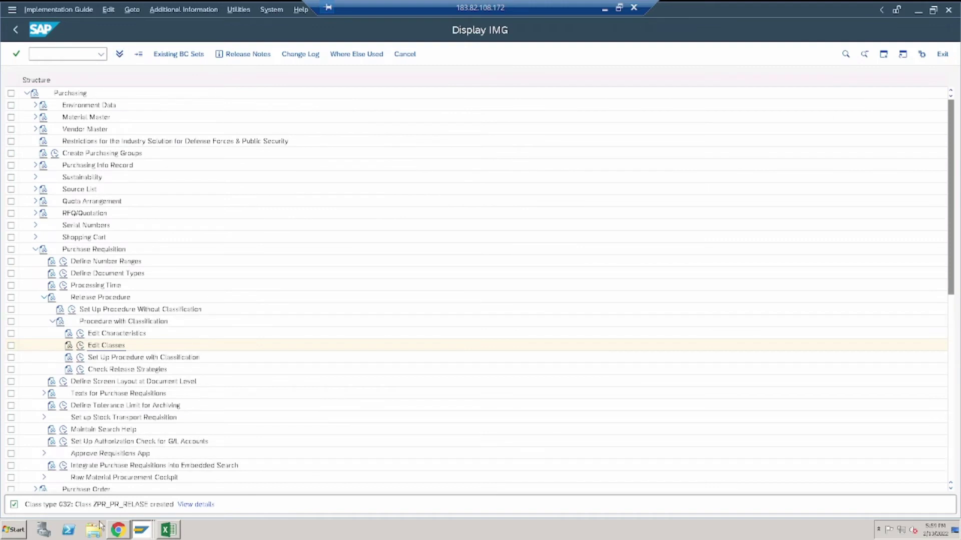
Step: Open Release Groups under Set Up Procedure with Classification and add a new entry with release group P1
left_click(81, 358)
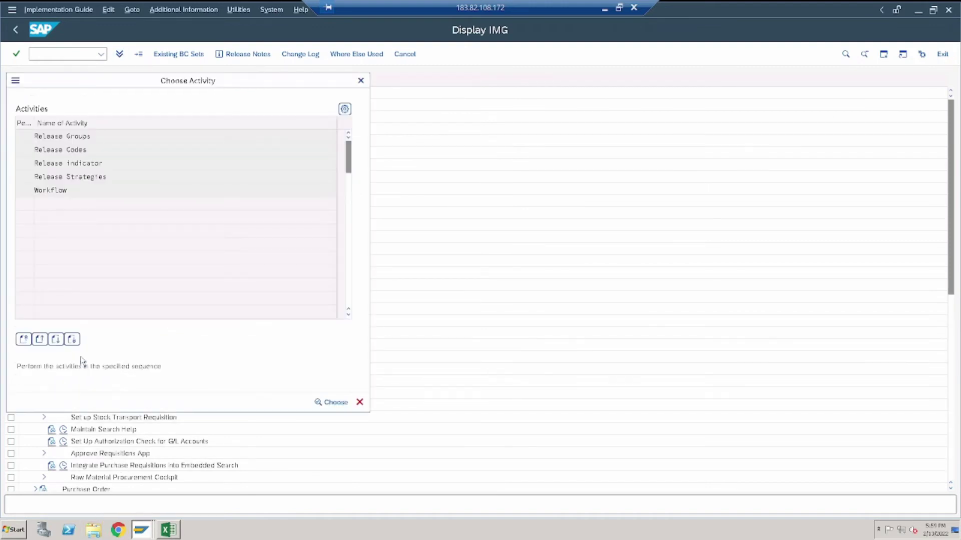
double_click(101, 137)
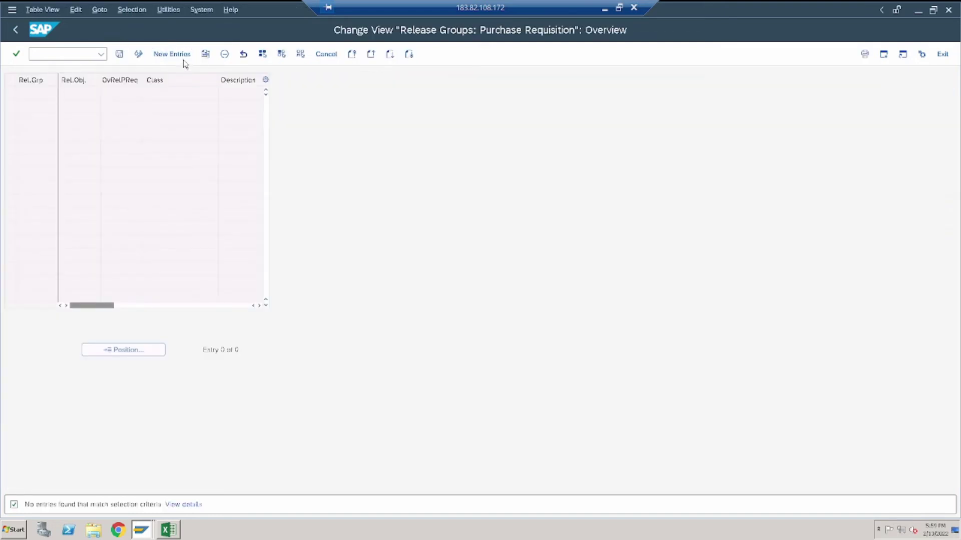
left_click(183, 56)
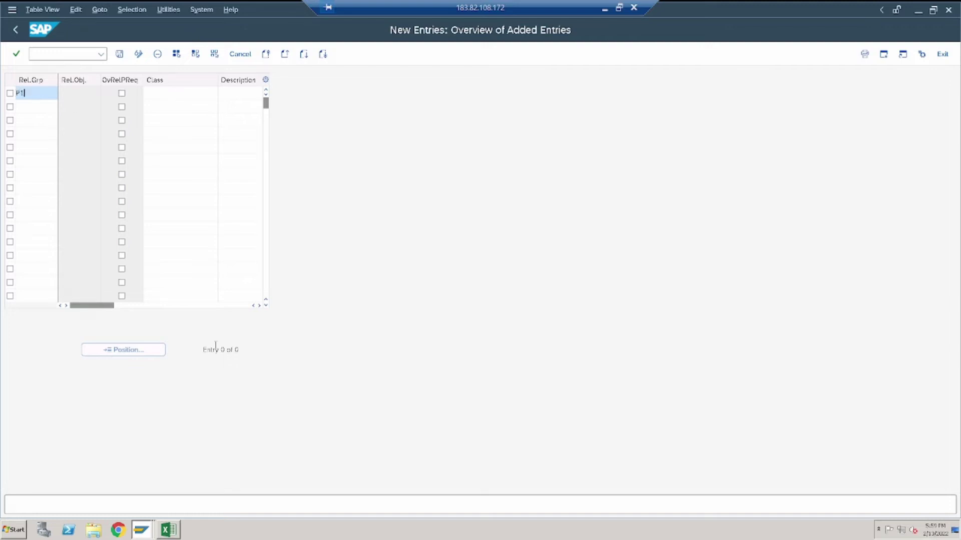
Step: Copy the class name ZPR_PR_RELASE from the Excel sheet and assign it as the class of release group P1
left_click(180, 530)
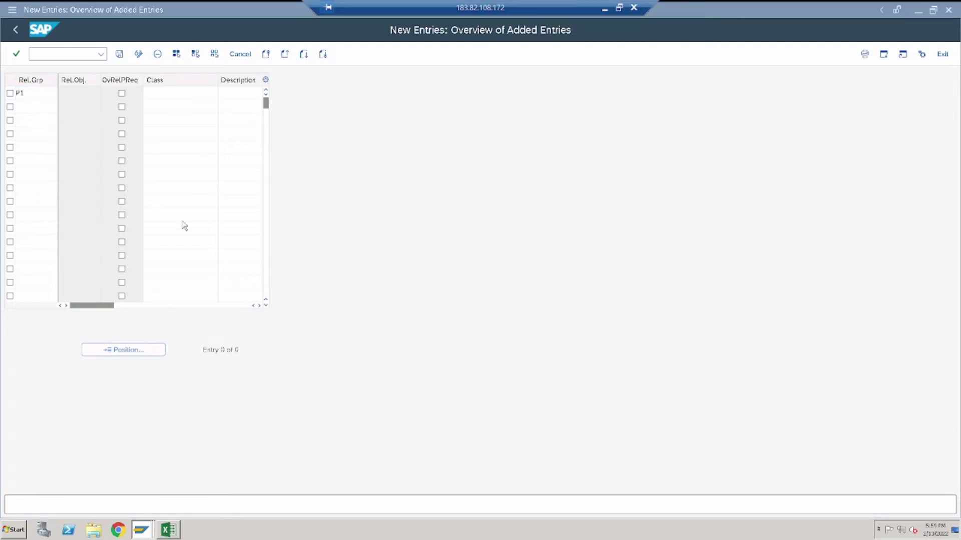
left_click(174, 530)
key("alt+Tab")
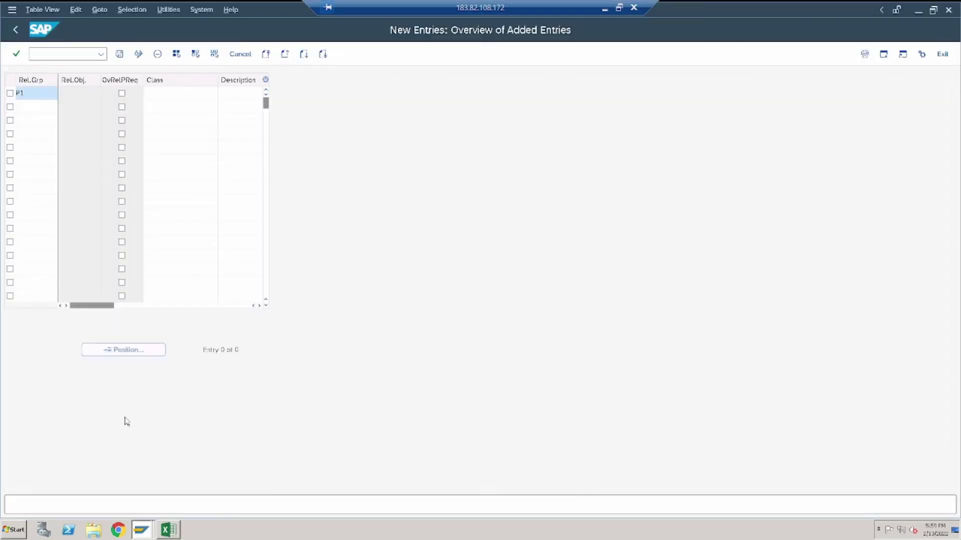
left_click(169, 530)
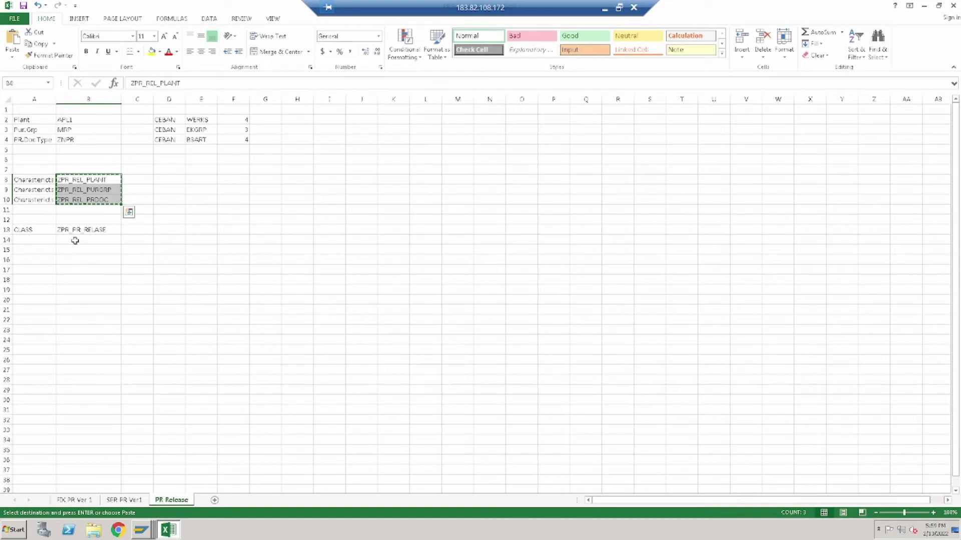
left_click(80, 230)
key("ctrl+c")
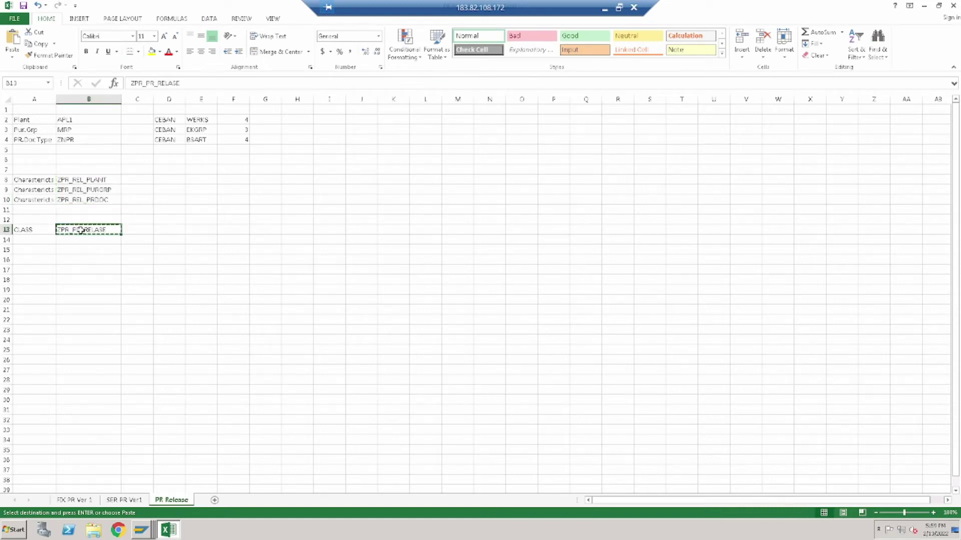
key("alt+Tab")
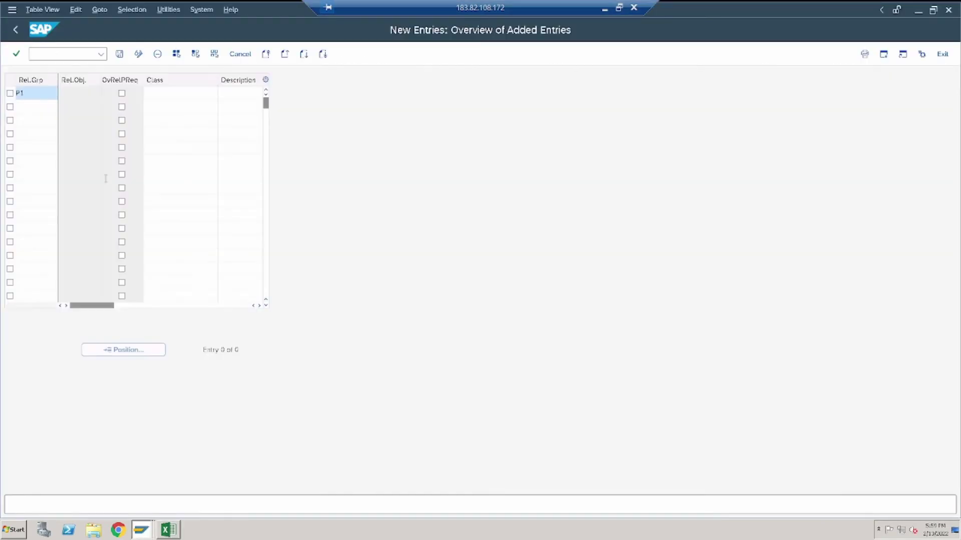
left_click(186, 93)
key("ctrl+v")
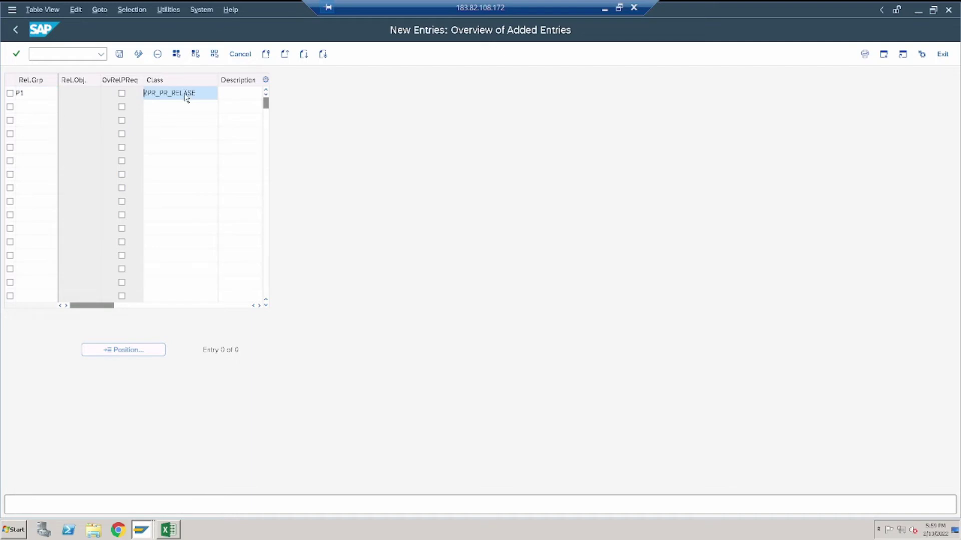
key("Return")
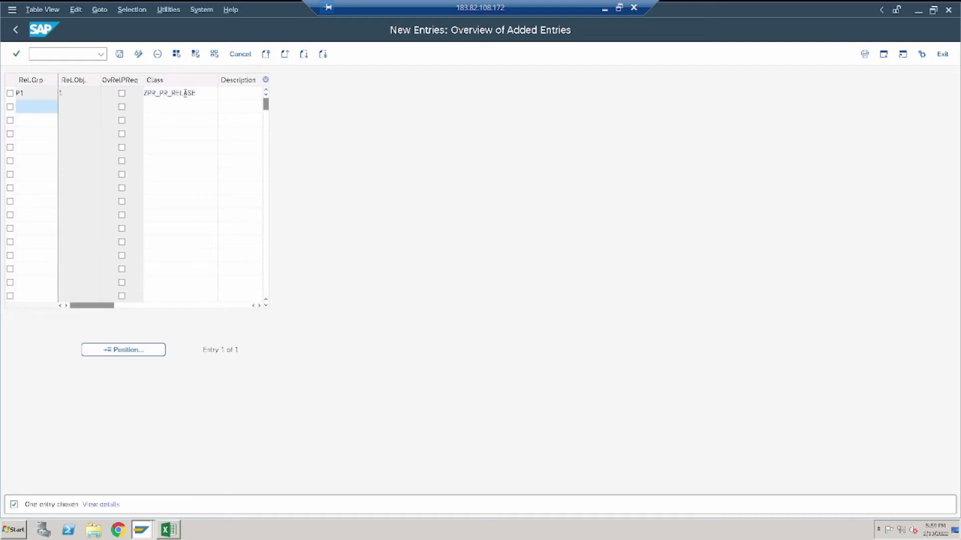
Step: Save release group P1 to the proposed customizing request and return to the list of release procedure activities
left_click(119, 53)
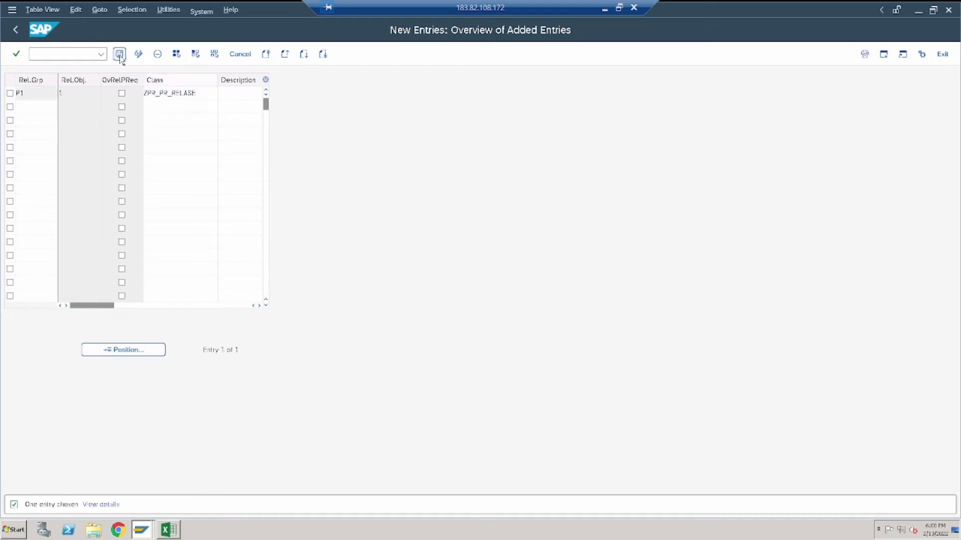
left_click(194, 215)
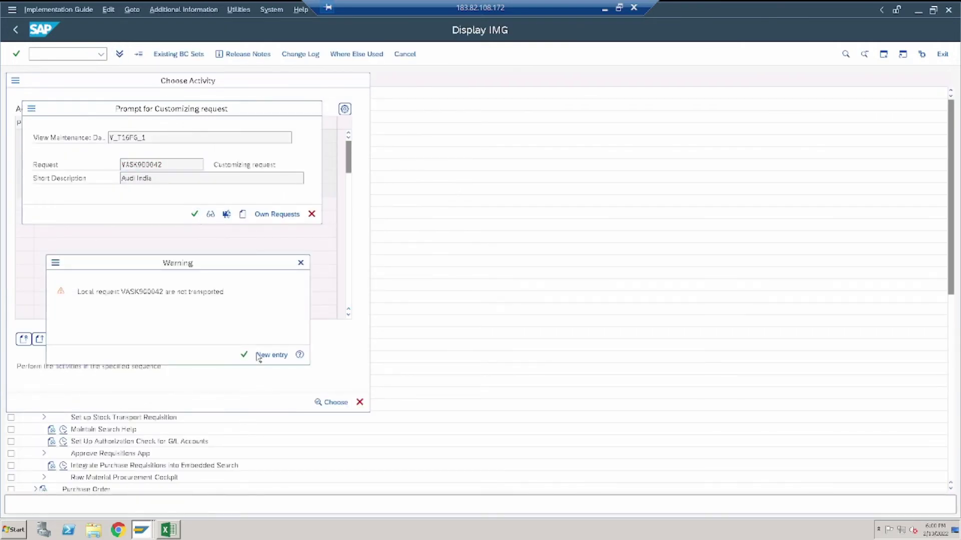
left_click(244, 355)
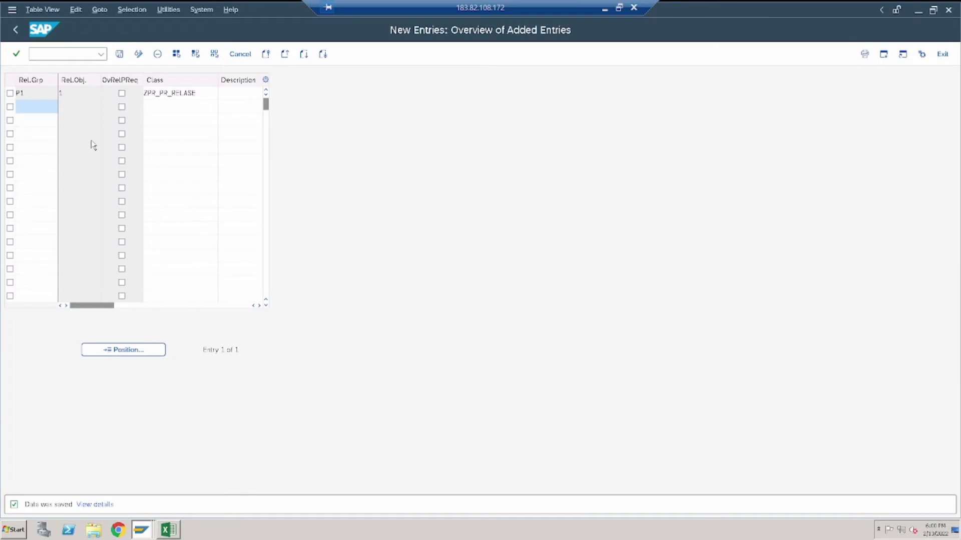
left_click(18, 32)
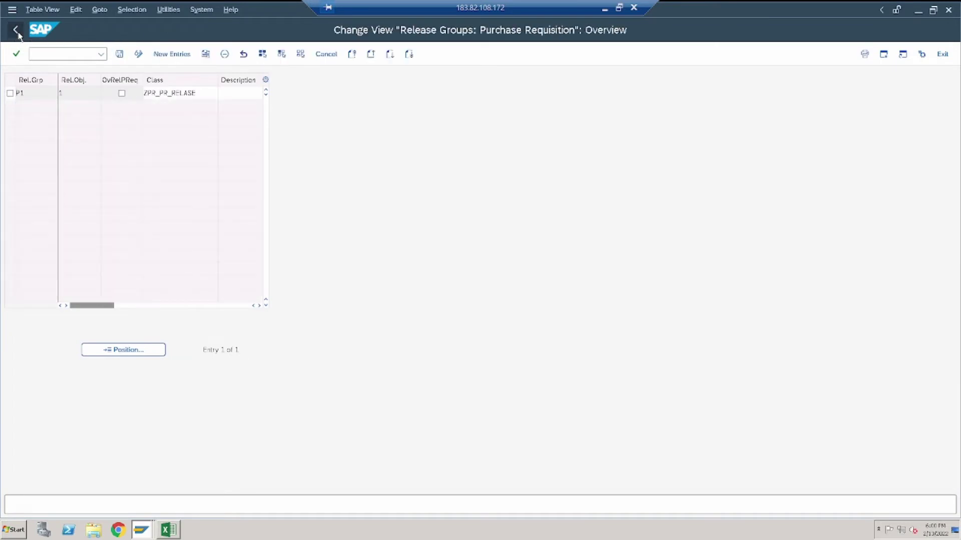
left_click(17, 32)
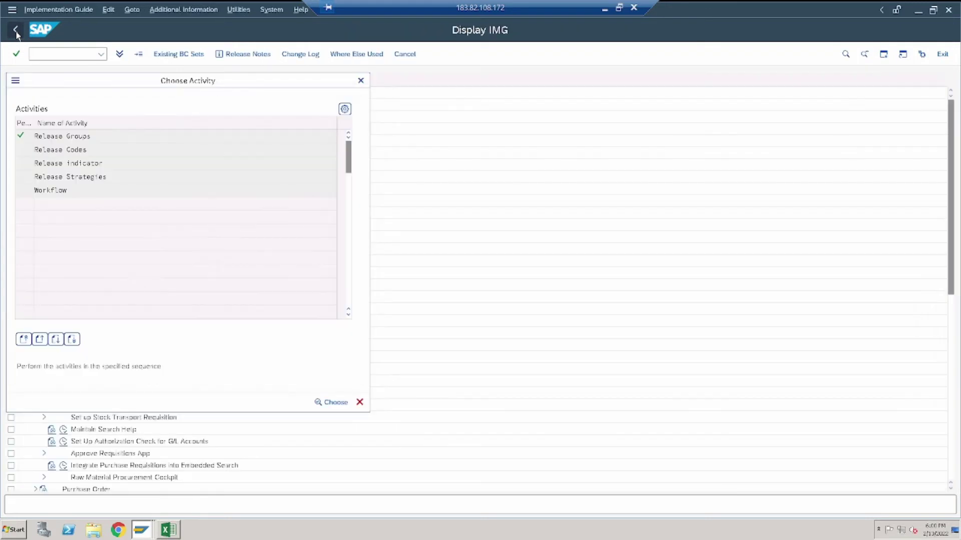
Step: Open Release Codes and add a new entry with group P1 and code A1
double_click(72, 150)
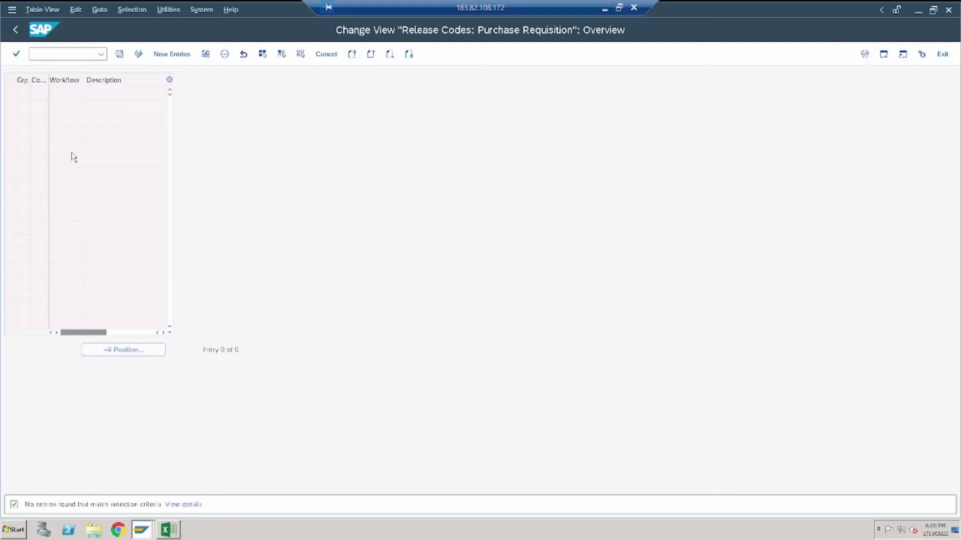
left_click(173, 53)
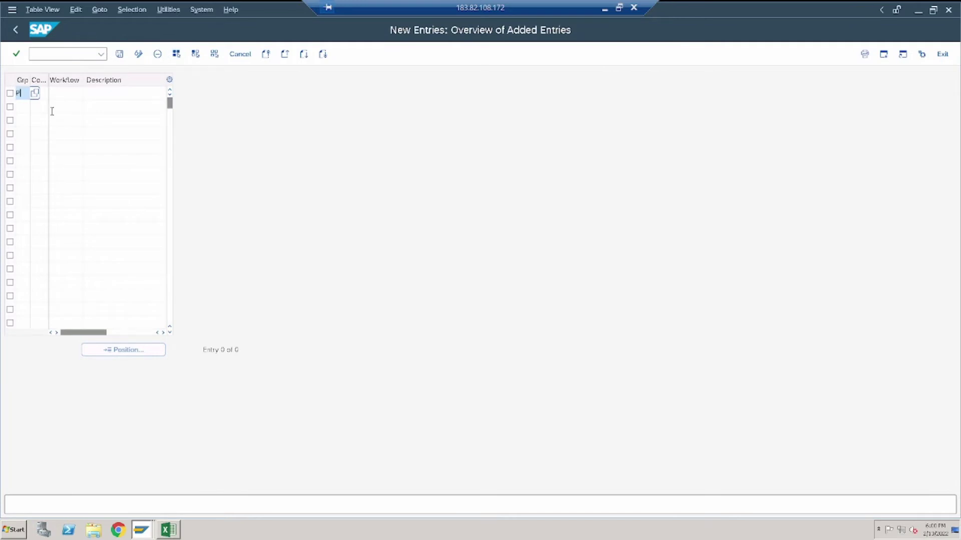
type("P1")
key("Tab")
type("A1")
key("Return")
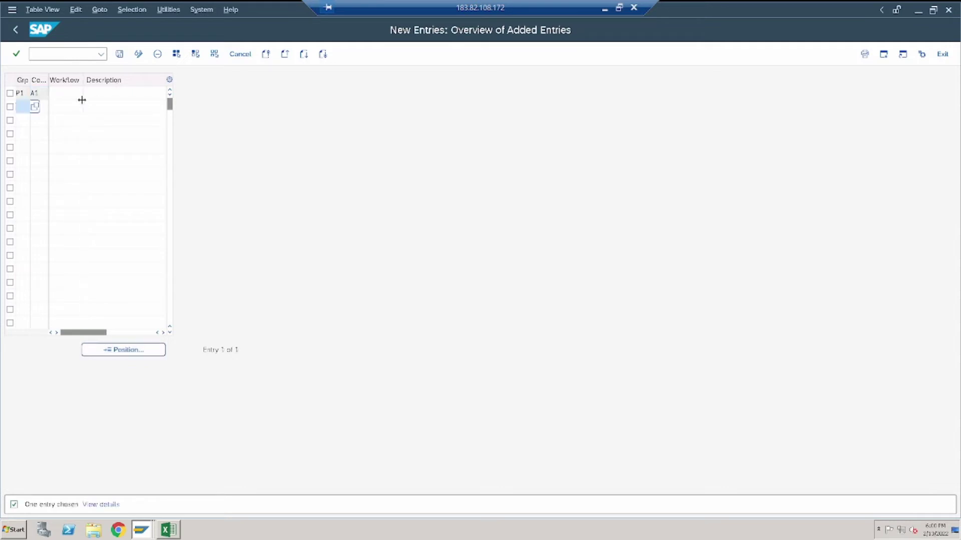
Step: Add two more release code entries for group P1 with codes A2 and A3
type("P1")
key("Tab")
type("A2")
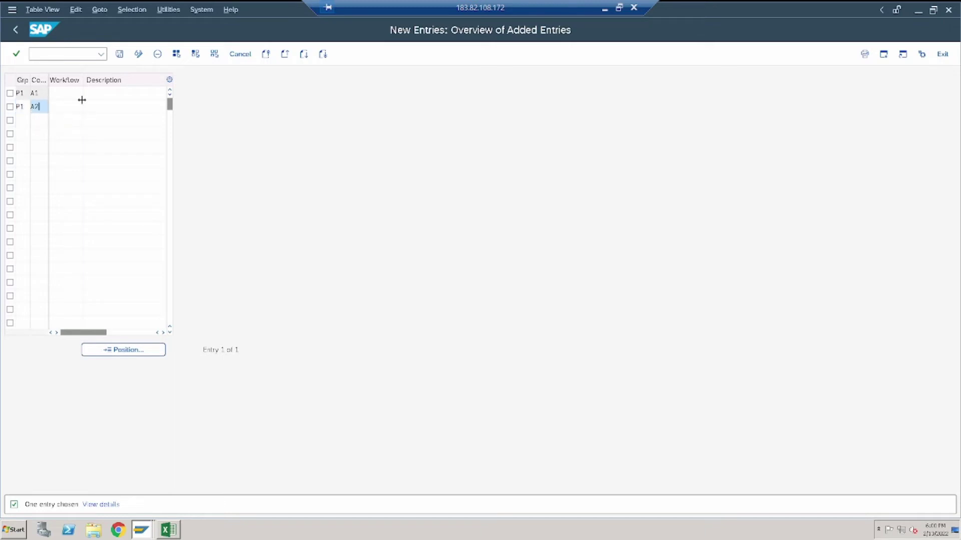
key("Return")
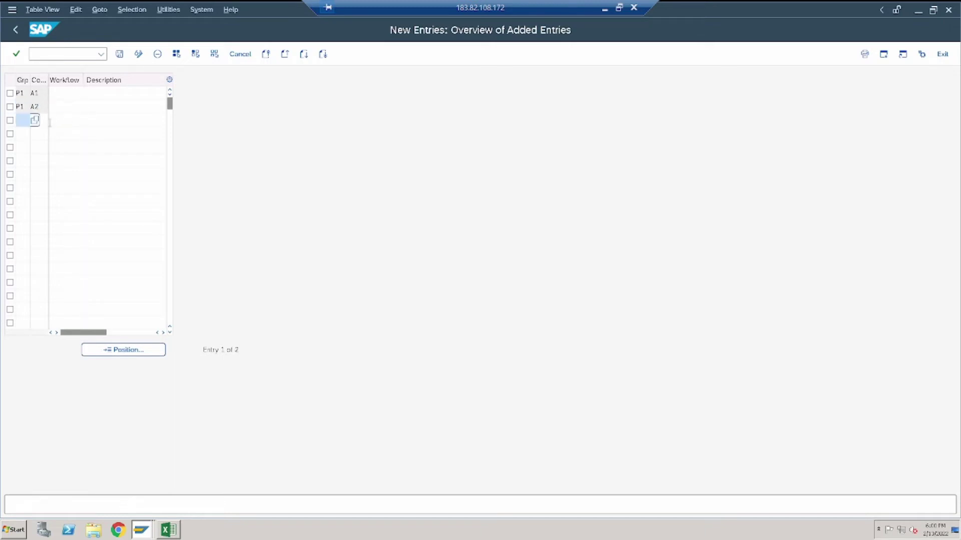
type("P1")
key("Tab")
type("A3")
key("Return")
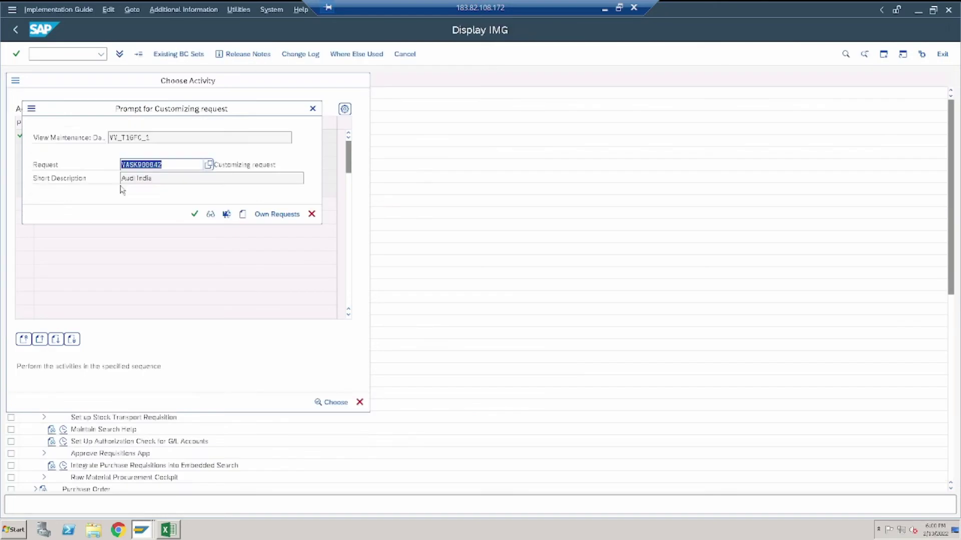
Step: Save the release codes to the proposed customizing request and return to the list of release procedure activities
left_click(195, 215)
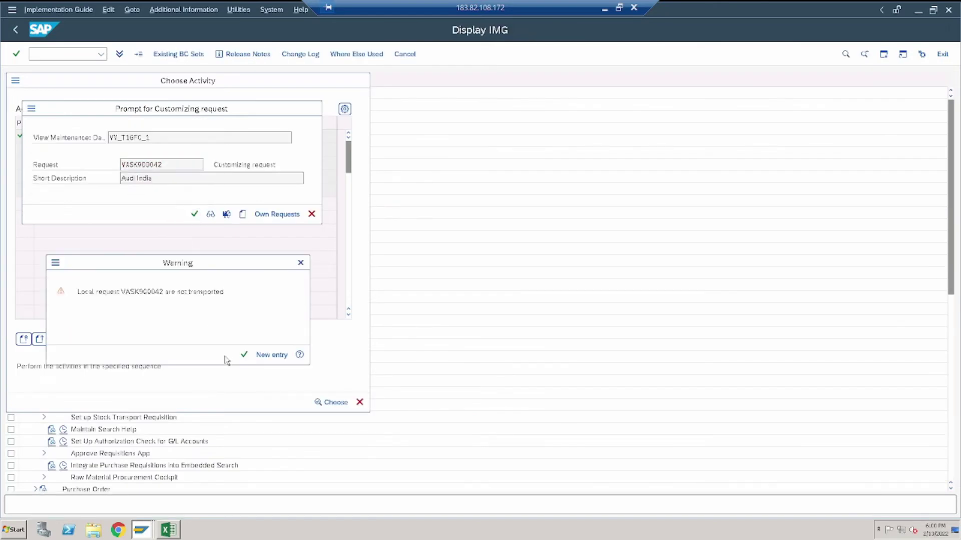
left_click(243, 355)
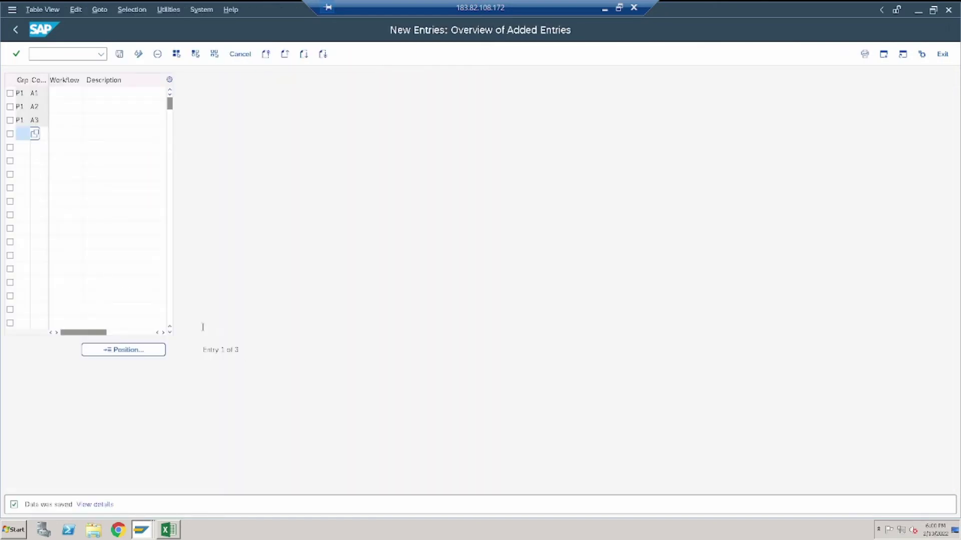
left_click(120, 53)
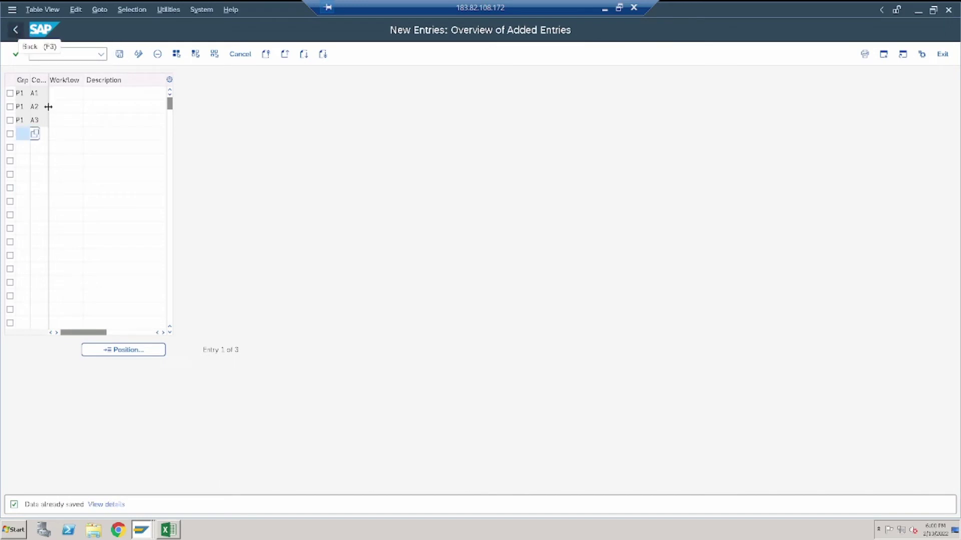
left_click(18, 30)
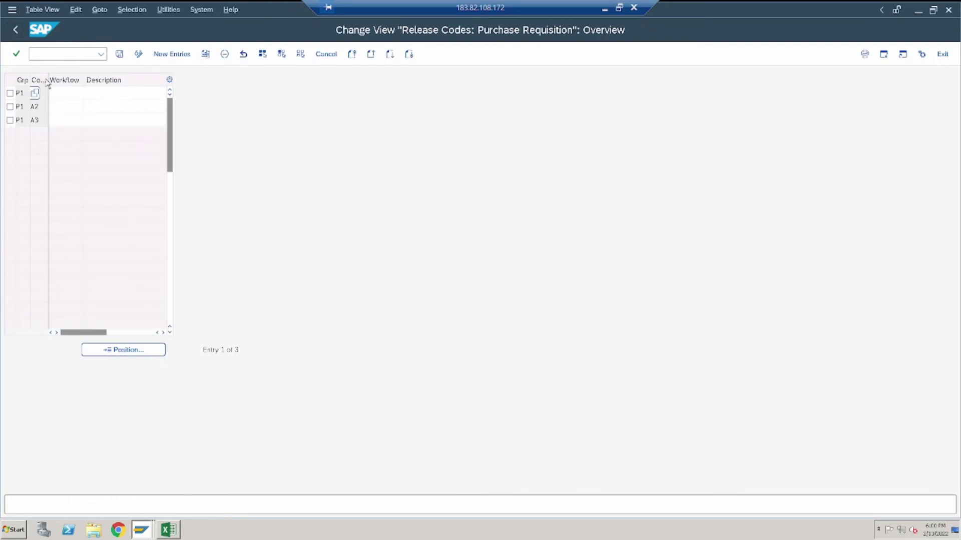
left_click(17, 30)
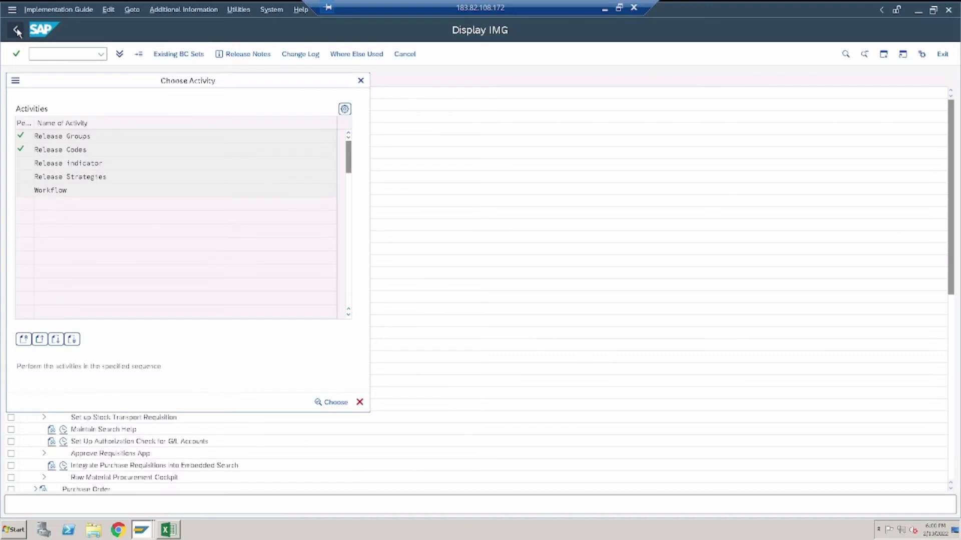
Step: Check the existing release indicators, then create a new entry in Release Strategies with release group P1
double_click(84, 164)
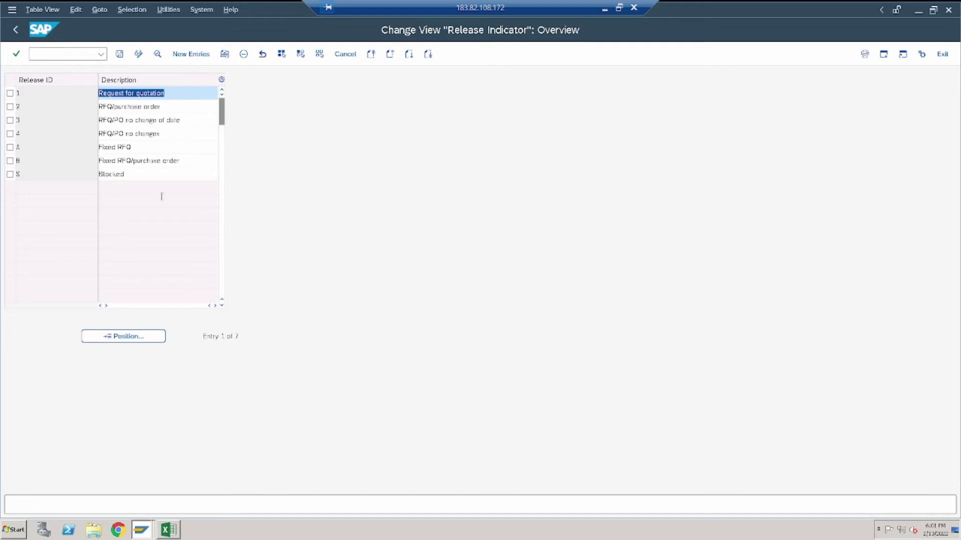
left_click(15, 29)
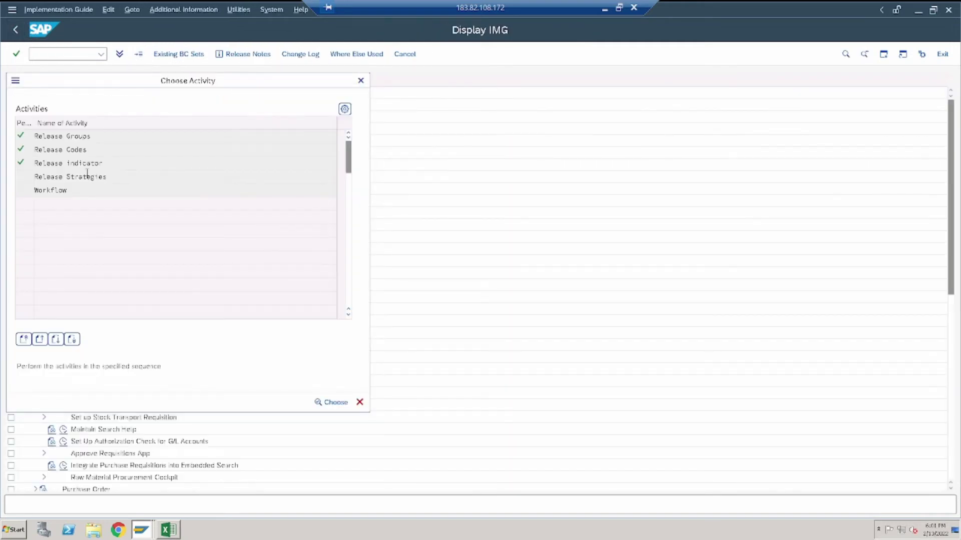
double_click(87, 176)
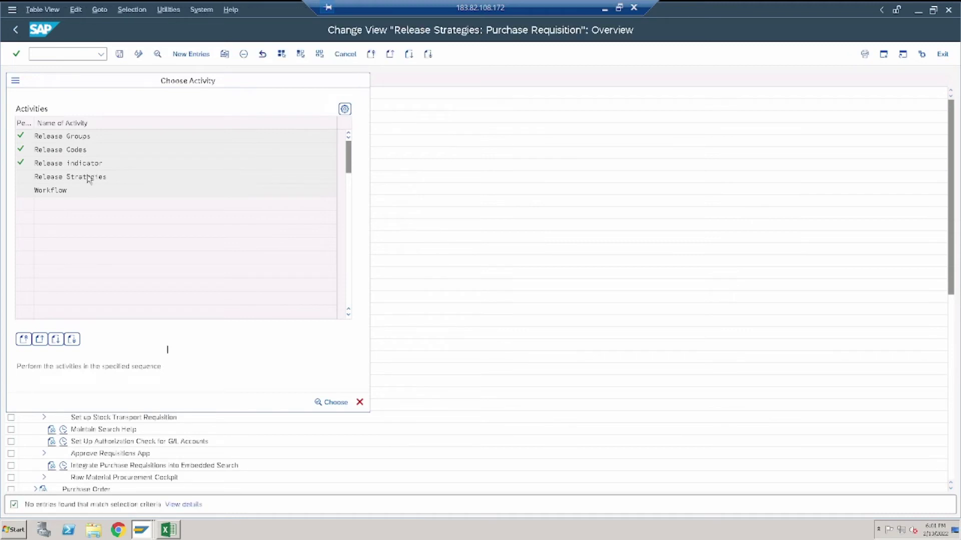
left_click(190, 54)
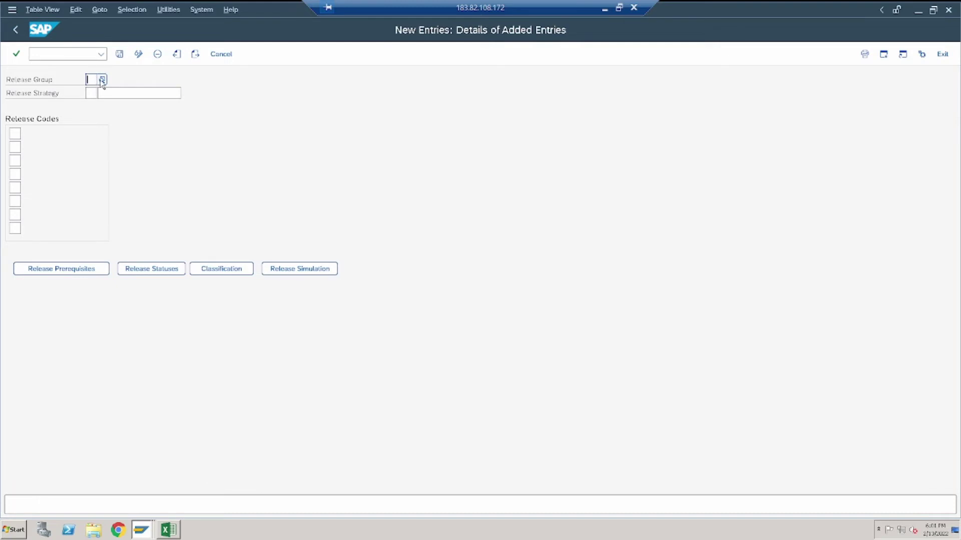
type("P1")
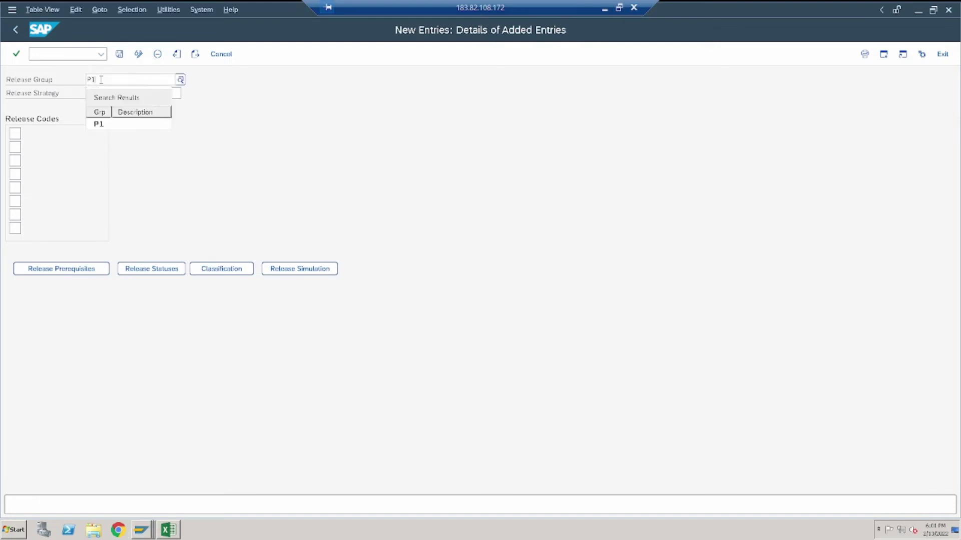
key("Down")
key("Return")
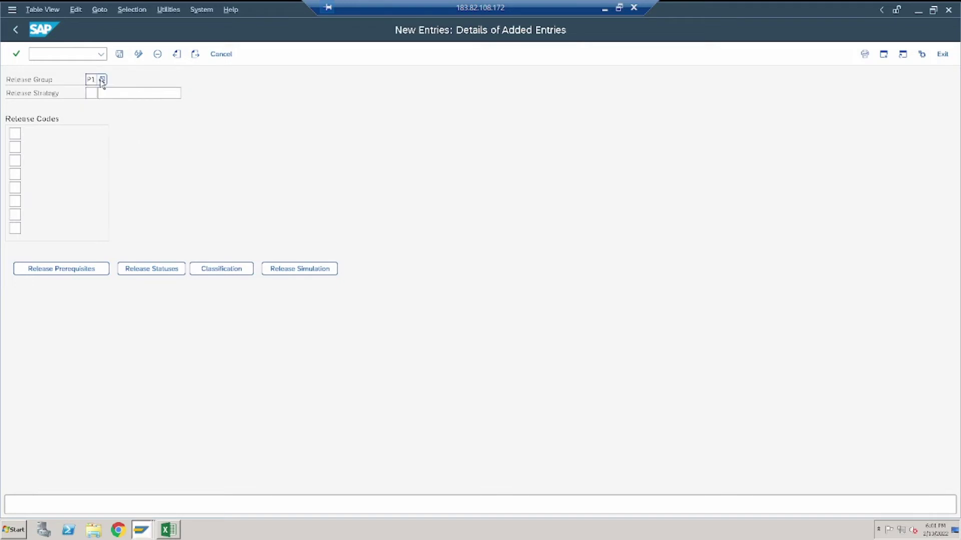
Step: Set the release strategy code to PP and its description to PR Release
left_click(94, 94)
type("P2")
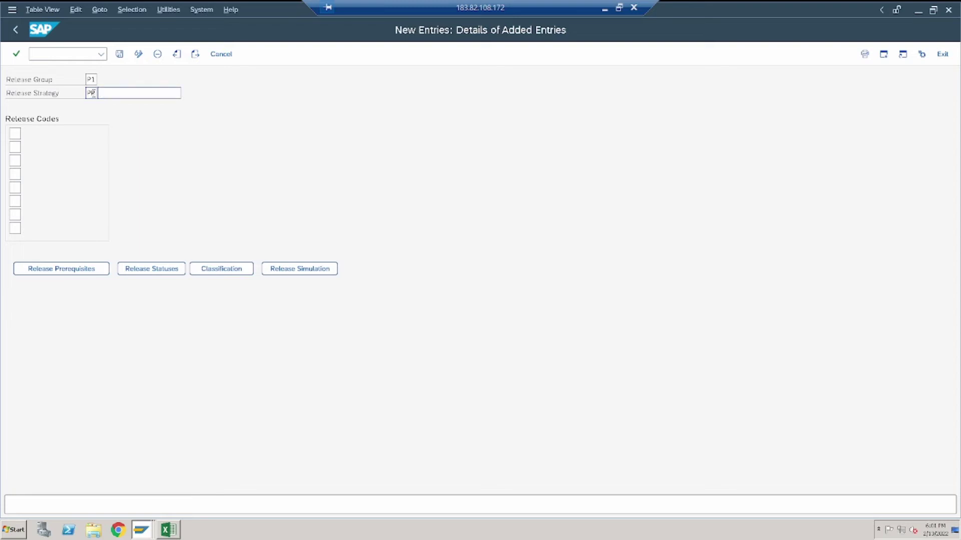
type("PR Releas")
key("BackSpace")
key("BackSpace")
key("BackSpace")
type("ase")
key("Return")
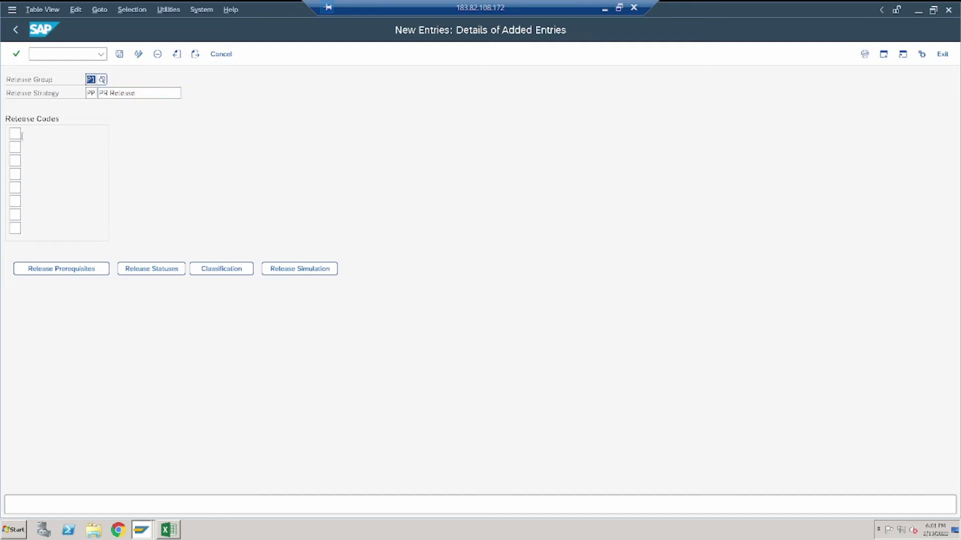
Step: Assign release codes A1, A2 and A3 to strategy PP from the value help and confirm the entries
left_click(14, 134)
left_click(26, 133)
double_click(39, 220)
left_click(26, 148)
double_click(36, 247)
left_click(27, 162)
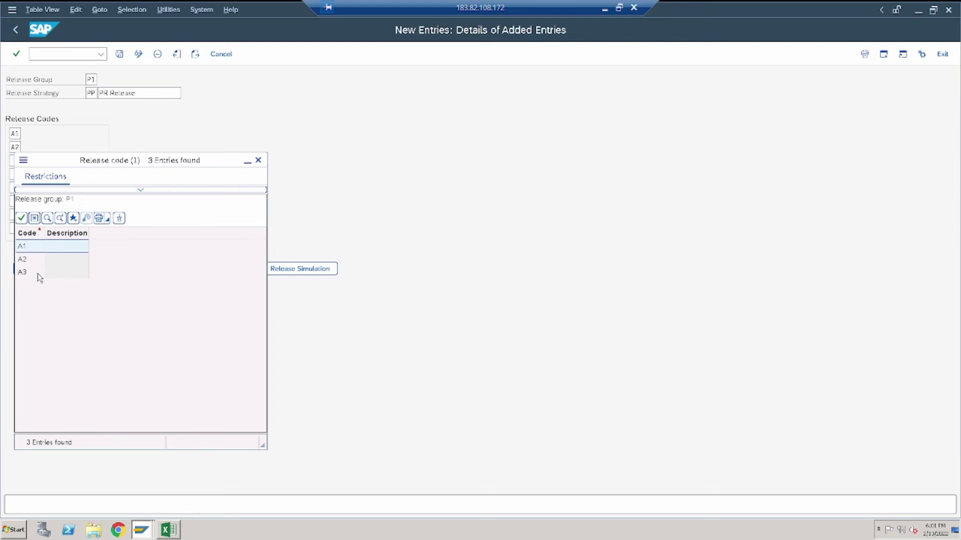
double_click(38, 273)
key("Return")
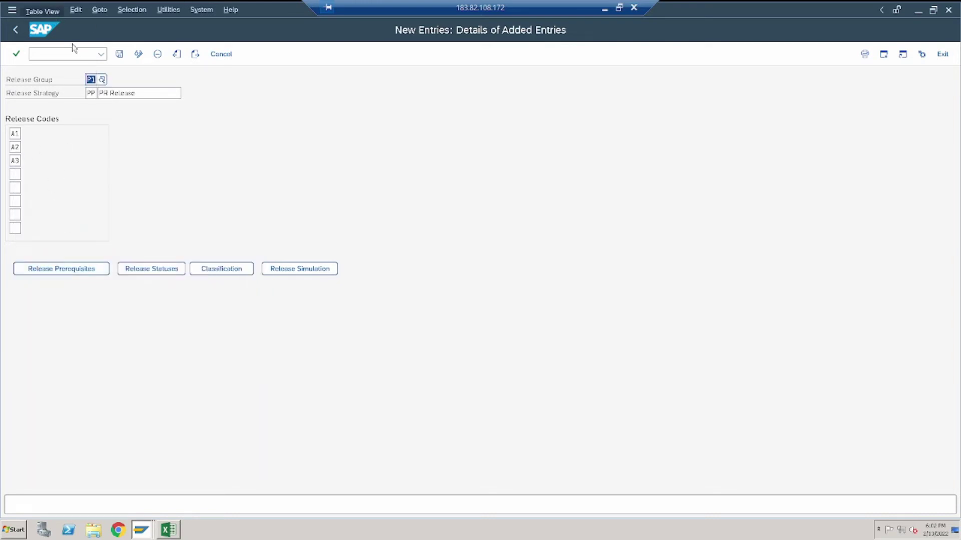
left_click(16, 53)
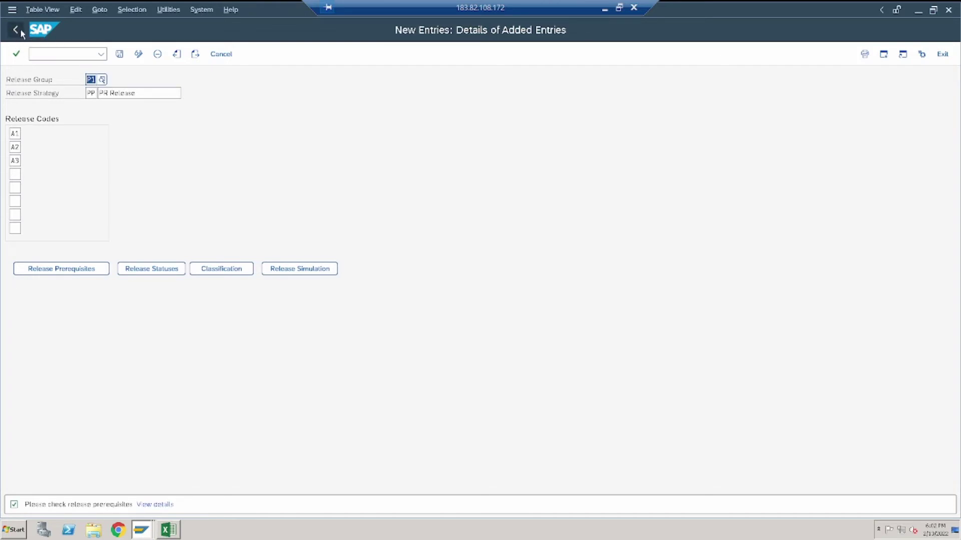
left_click(17, 56)
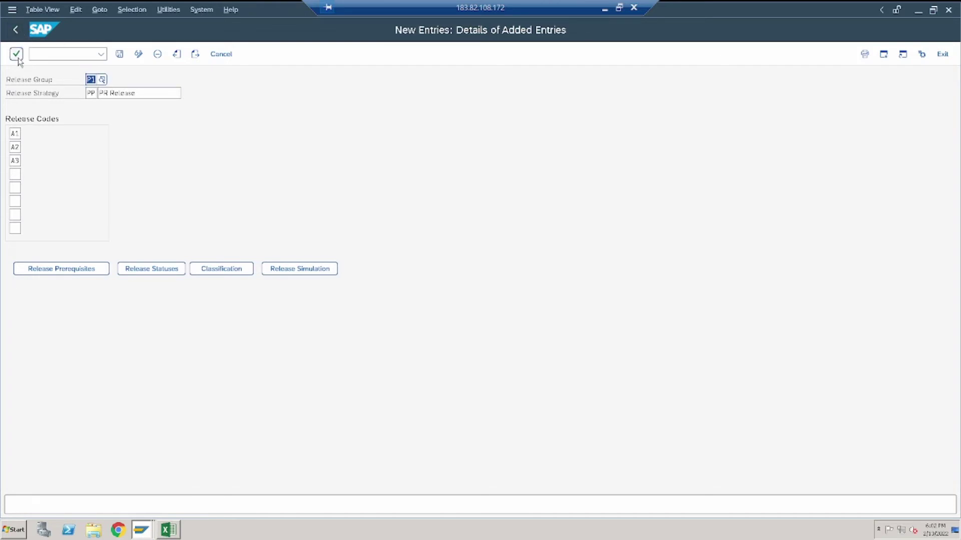
Step: Discard the unsaved release strategy entry and return to the list of release procedure activities
left_click(945, 59)
left_click(224, 54)
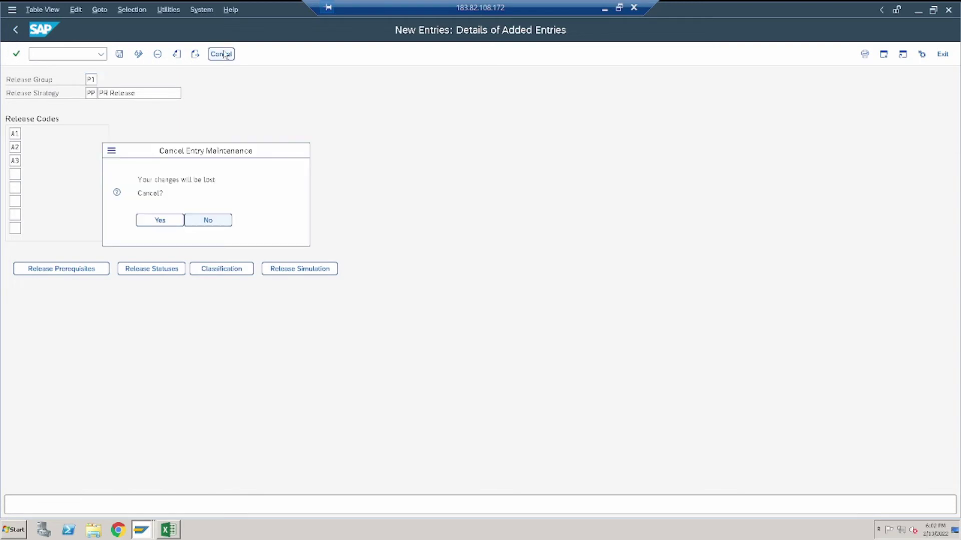
left_click(165, 223)
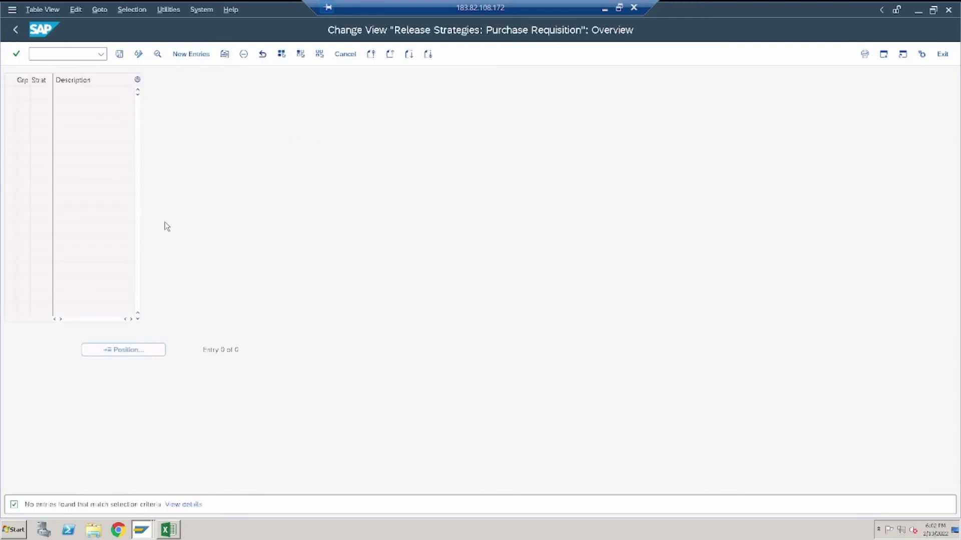
left_click(15, 31)
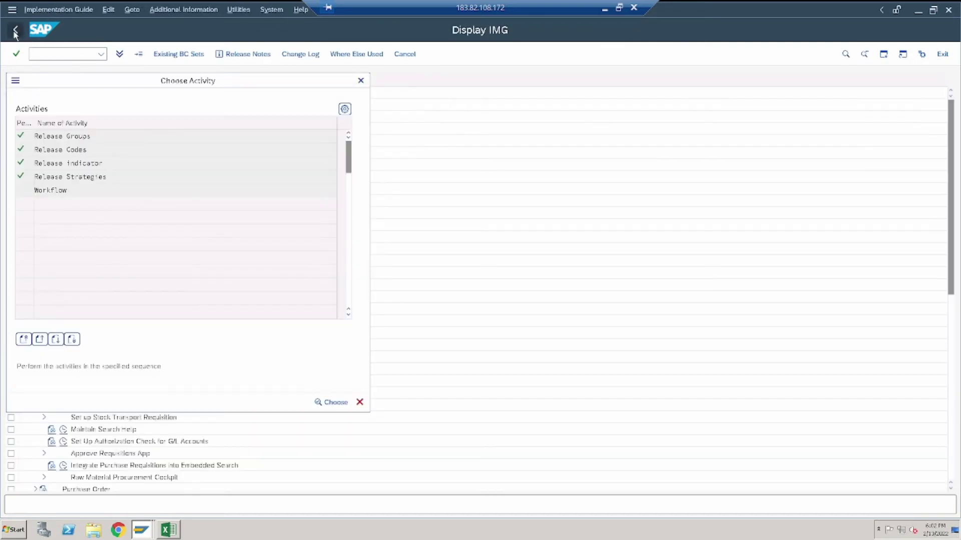
Step: In Release Codes, set the descriptions of codes A1, A2 and A3 to Test1, Test2 and Test3
double_click(87, 150)
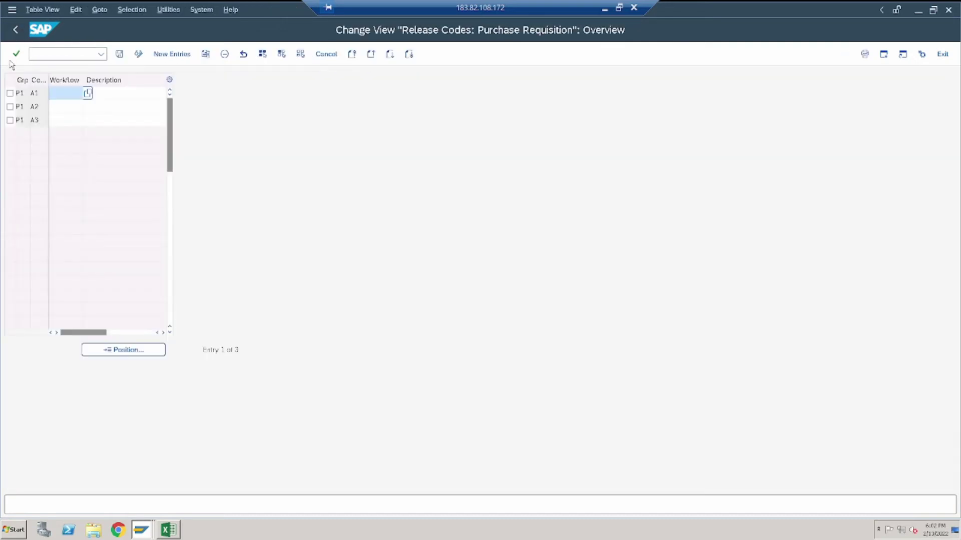
left_click(70, 96)
left_click(140, 96)
type("Test1")
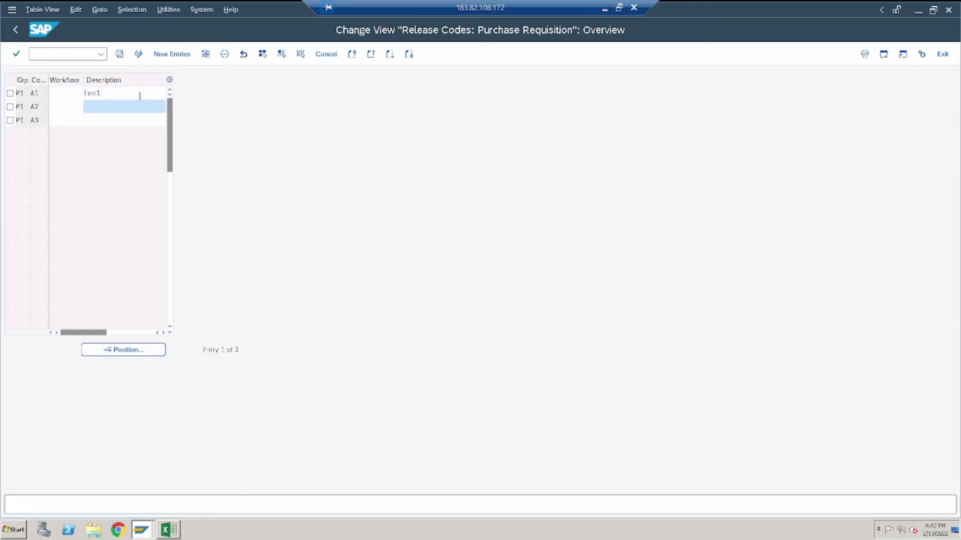
type("test2")
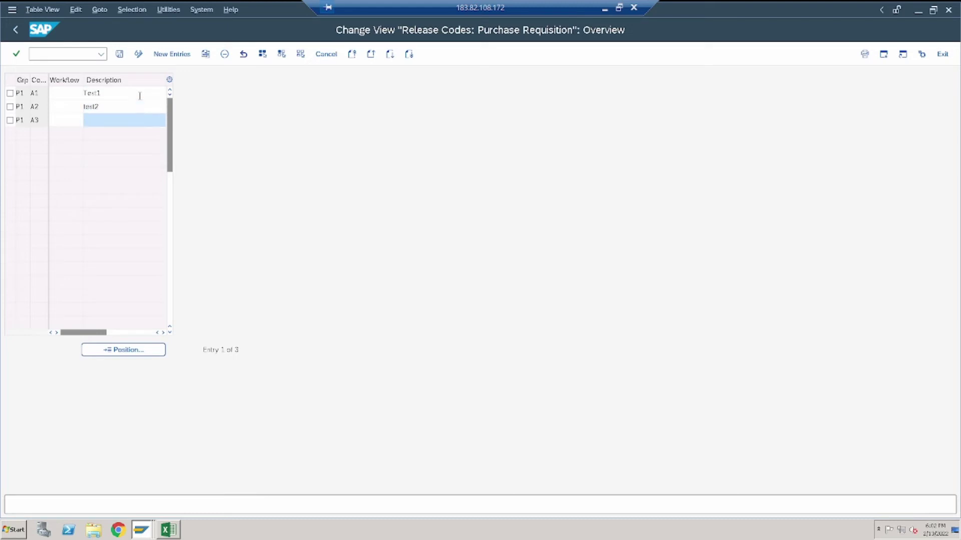
key("Up")
key("Delete")
key("Delete")
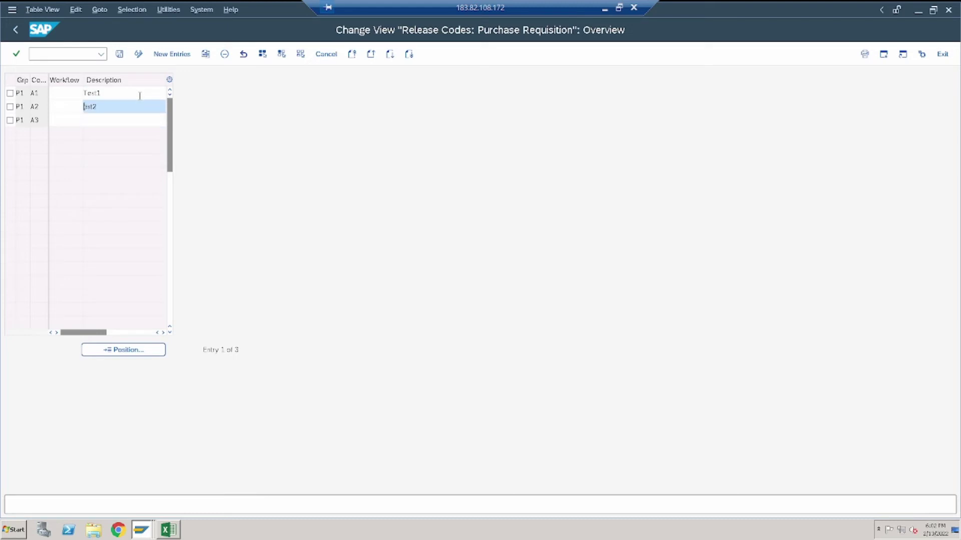
type("Te")
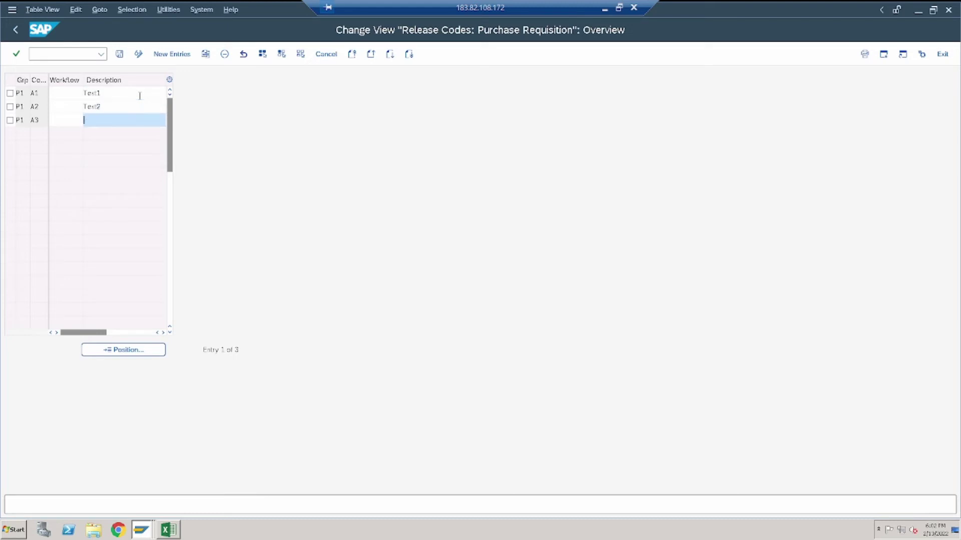
type("Test3")
Step: Save the release code descriptions to the proposed customizing request, accept the local request warning and return to the activity list
key("shift+Home")
key("ctrl+s")
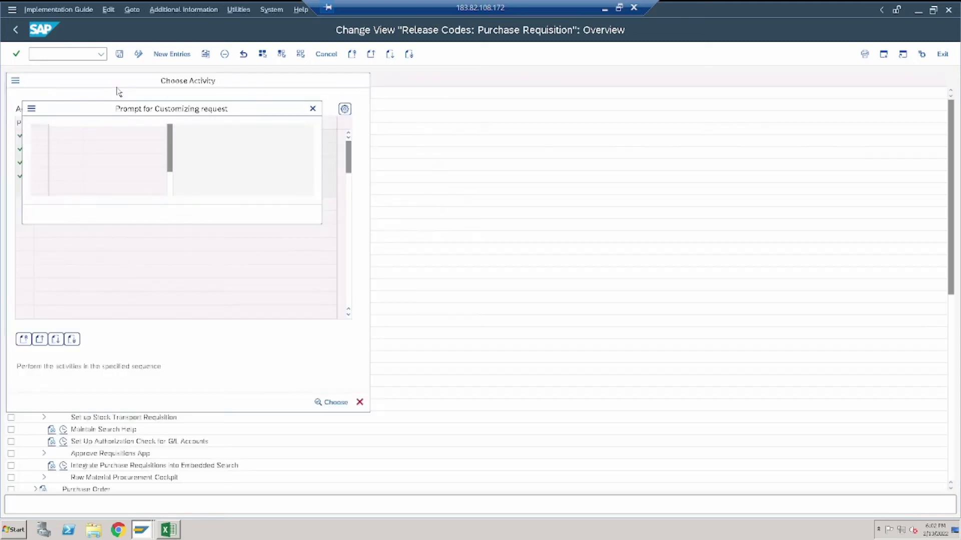
left_click(194, 215)
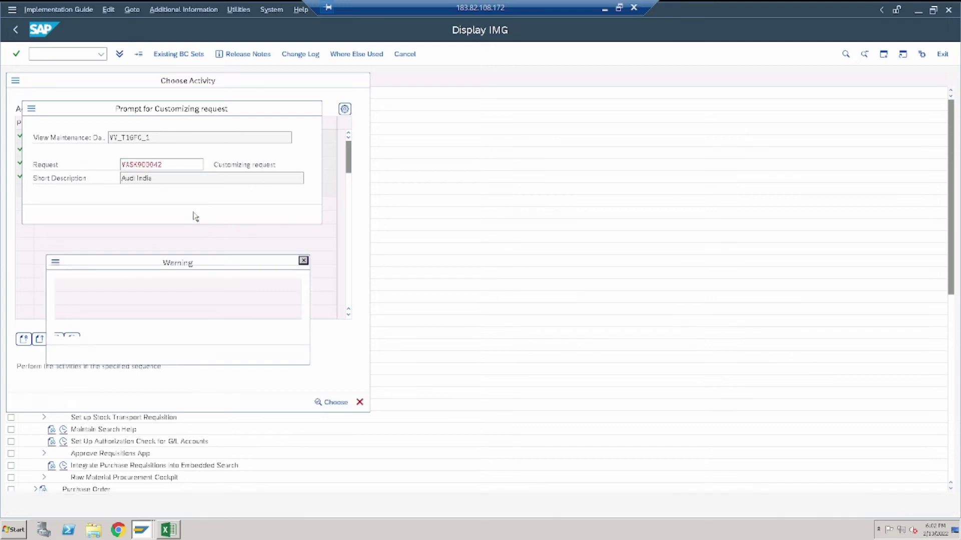
left_click(244, 354)
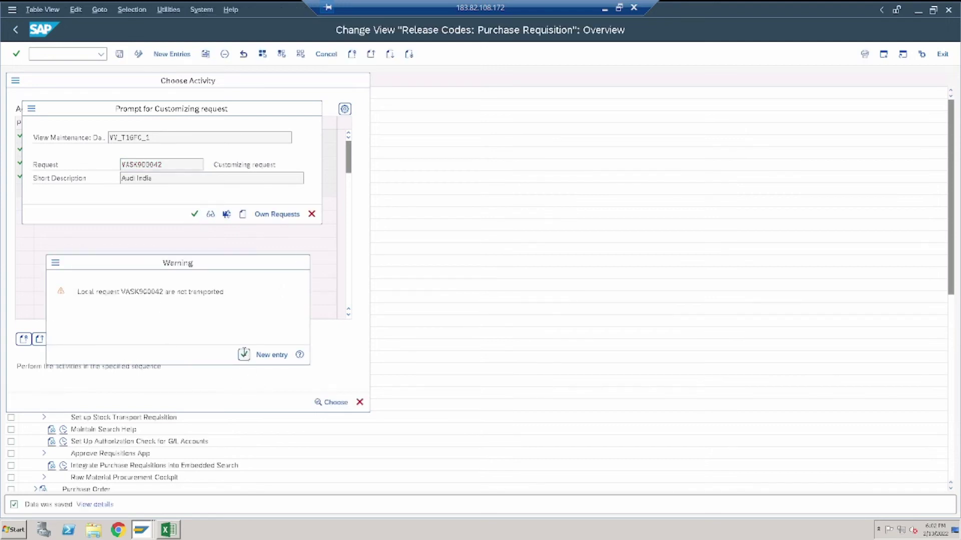
left_click(16, 30)
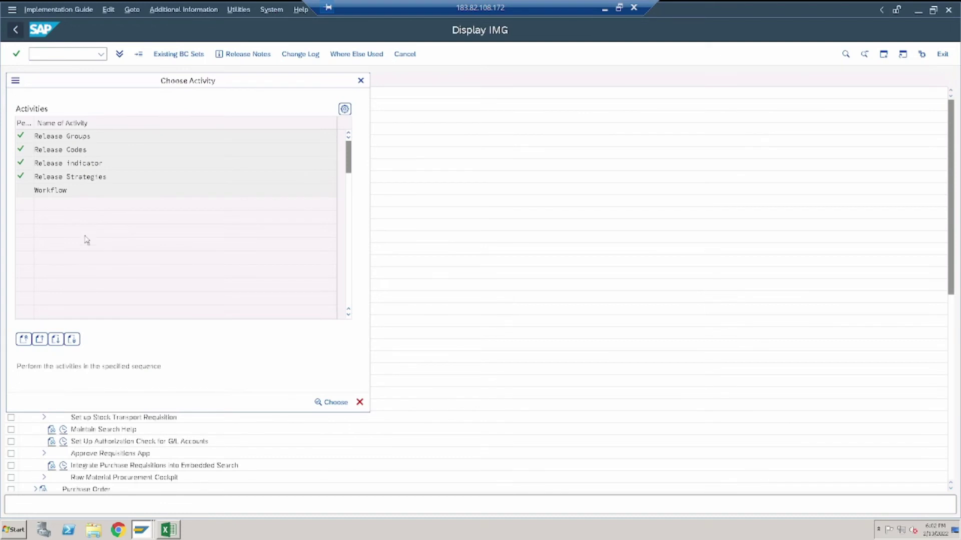
Step: Create a new entry in Release Strategies with release group P1, strategy PP and description PR Release
double_click(74, 177)
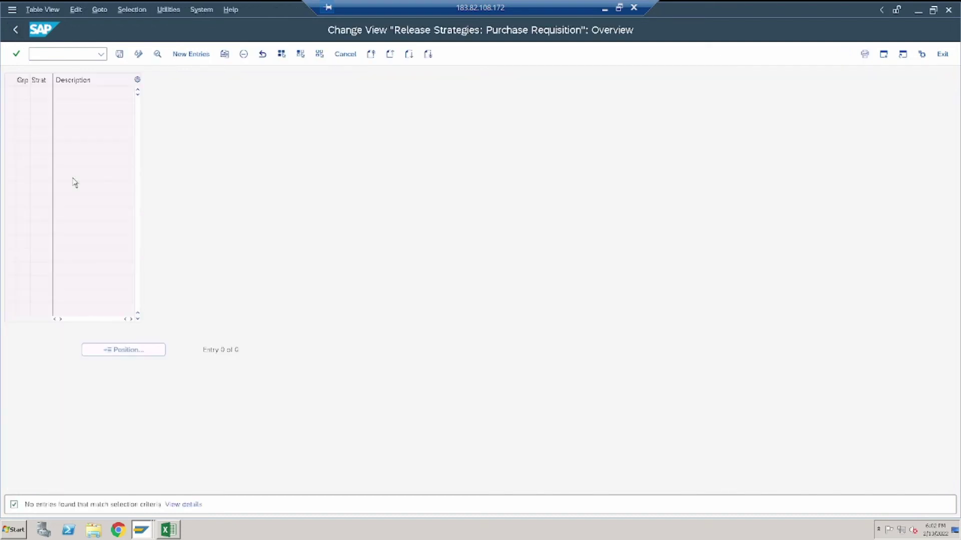
left_click(191, 54)
type("P")
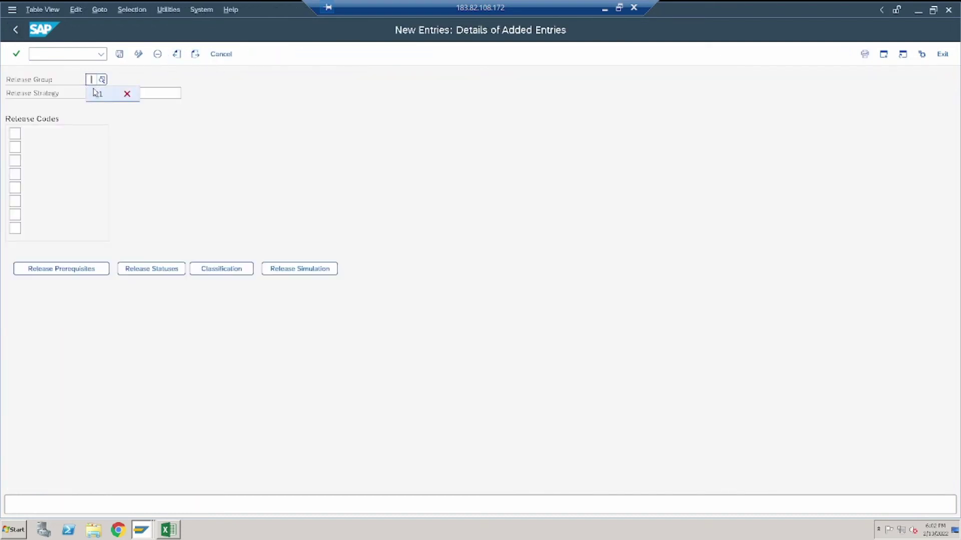
left_click(95, 93)
left_click(91, 94)
type("P1")
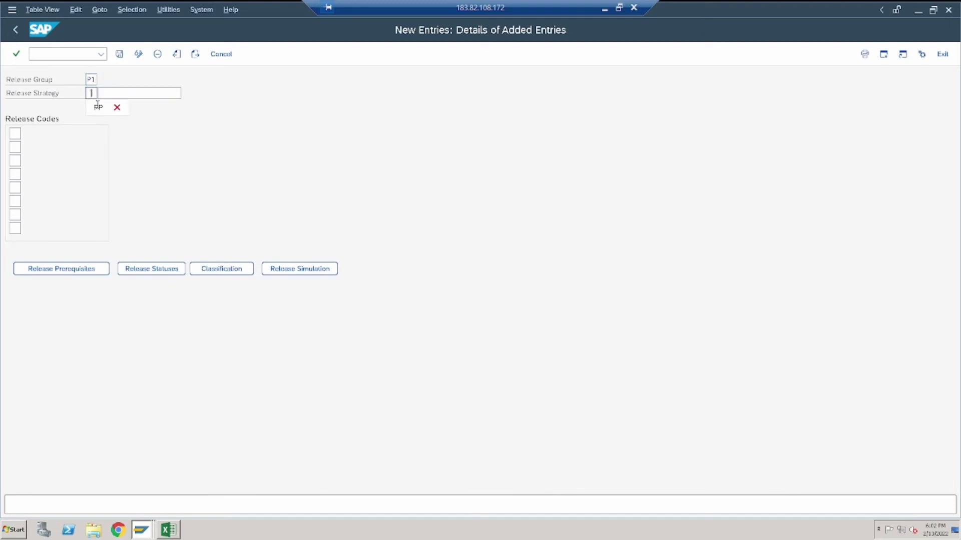
left_click(107, 106)
left_click(124, 93)
type("PP")
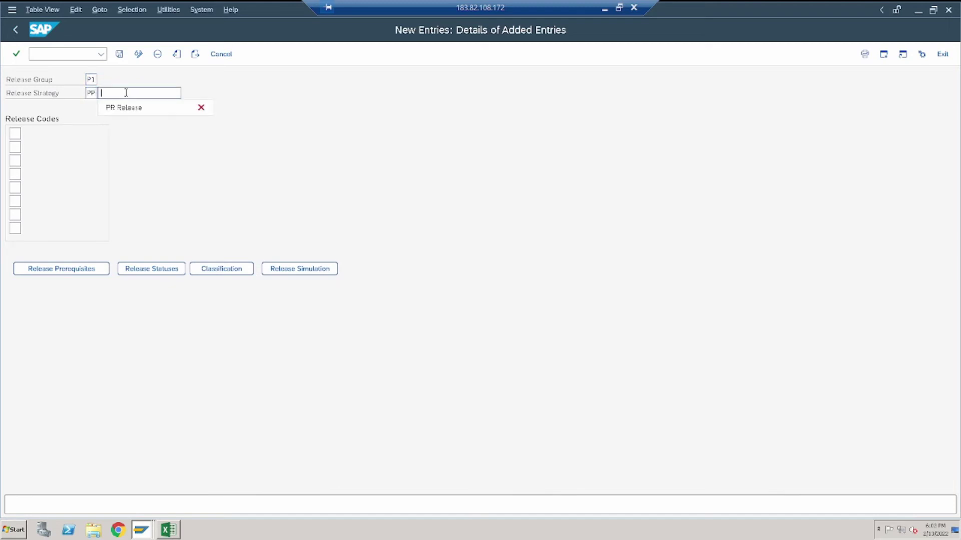
left_click(133, 111)
Step: Assign release codes A1, A2 and A3 to the new strategy PP and confirm the entries
left_click(15, 134)
left_click(22, 150)
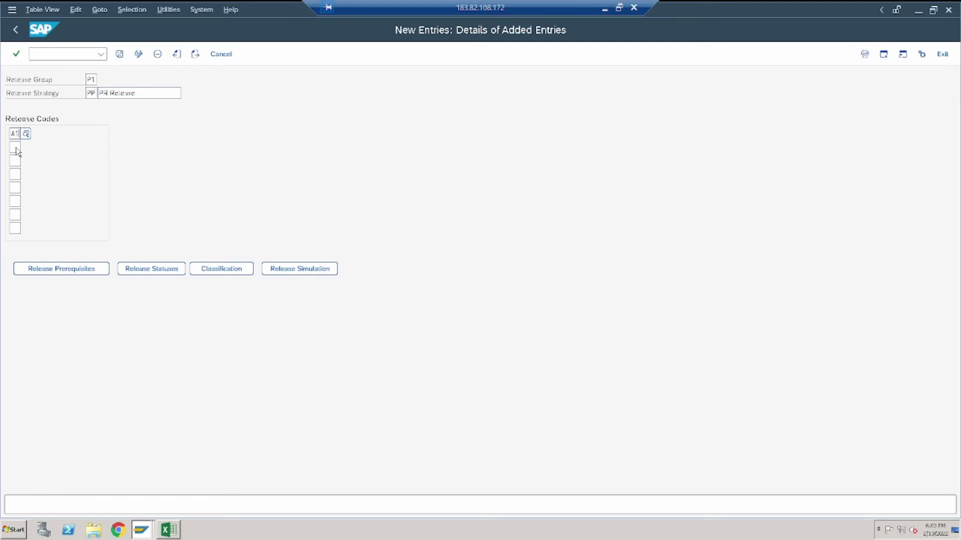
left_click(15, 148)
left_click(23, 163)
left_click(14, 161)
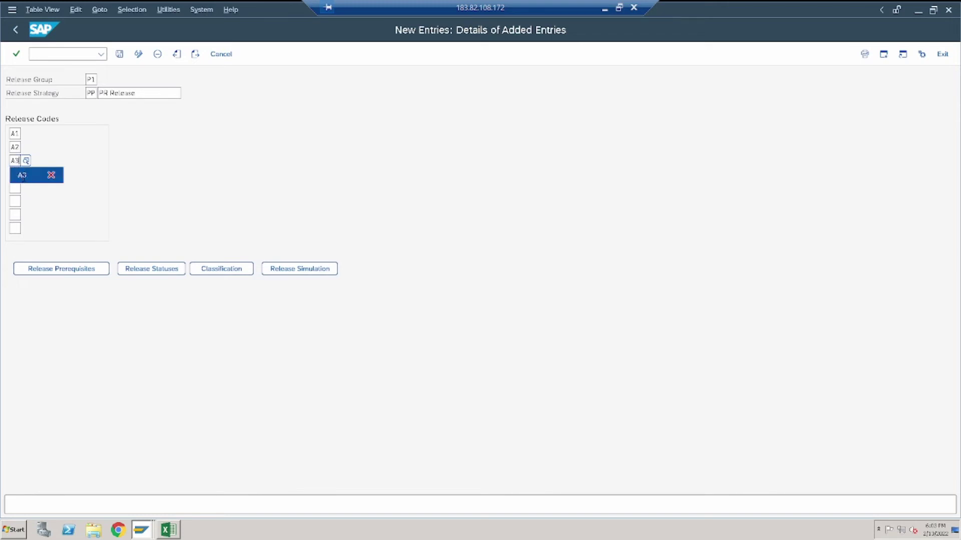
left_click(23, 176)
key("Return")
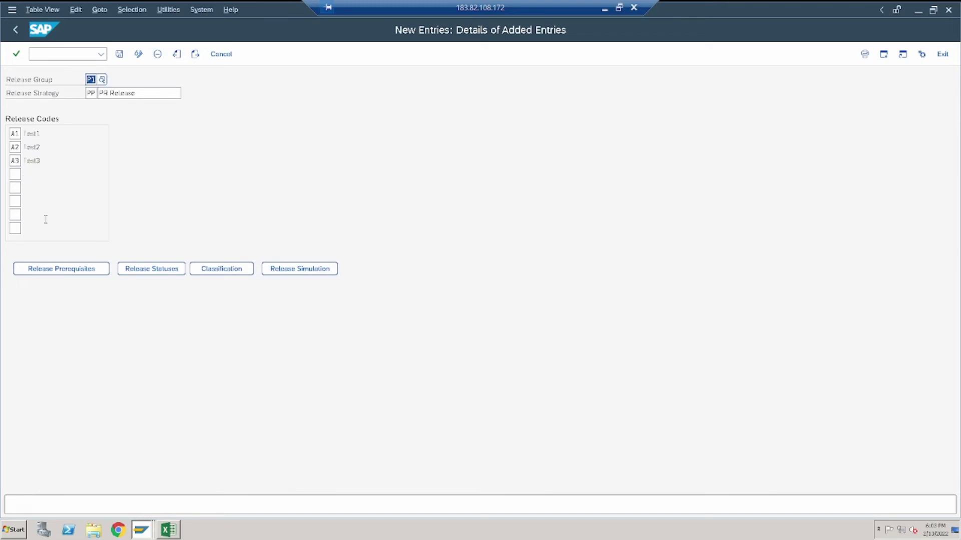
Step: Define the release prerequisites so that A2 requires A1, and A3 requires both A1 and A2
left_click(71, 270)
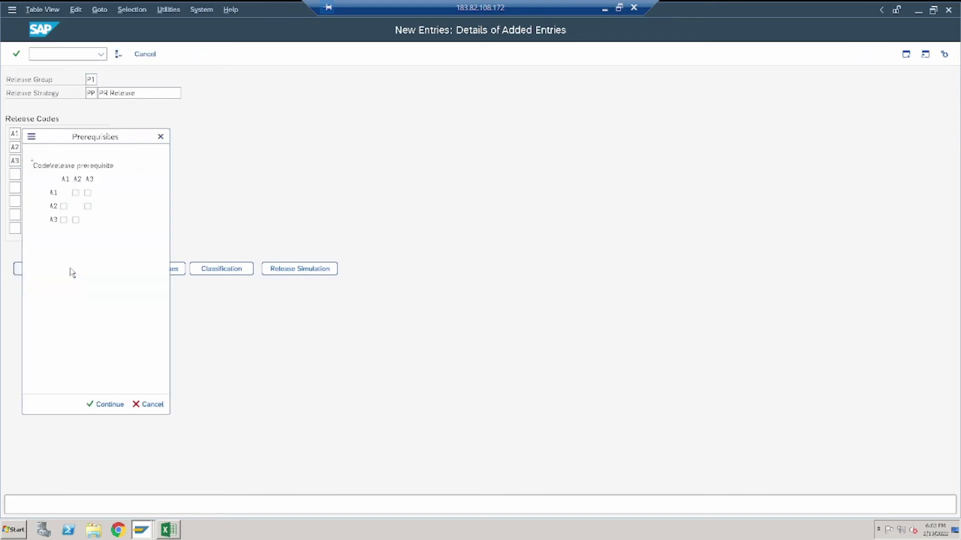
left_click(64, 207)
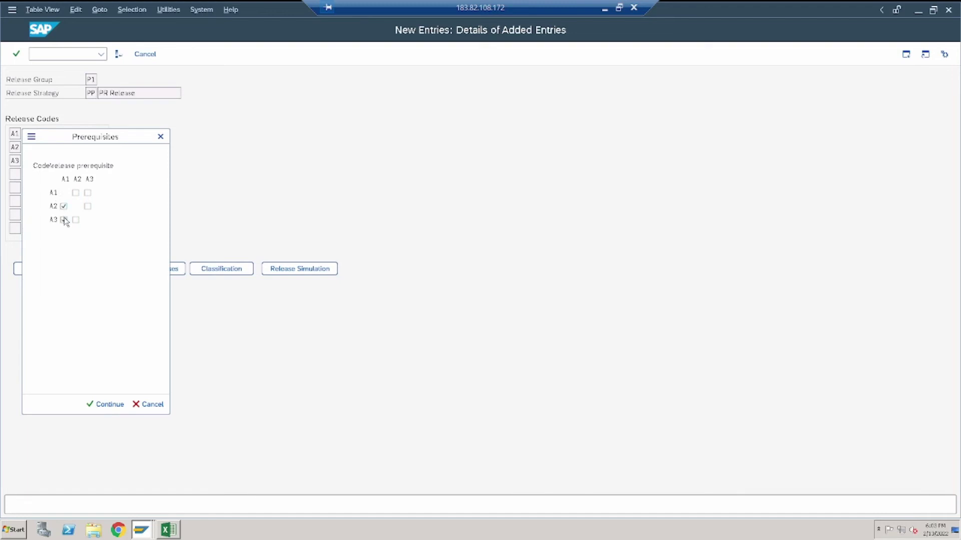
left_click(76, 219)
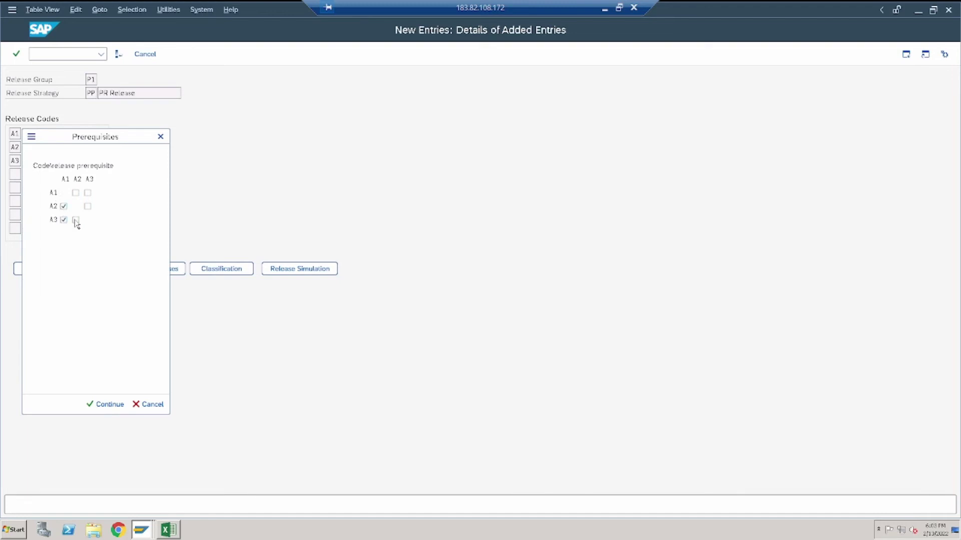
left_click(110, 404)
Step: In the release statuses, select indicator 2 (RFQ/purchase order) for the row with all three codes released and confirm
left_click(151, 271)
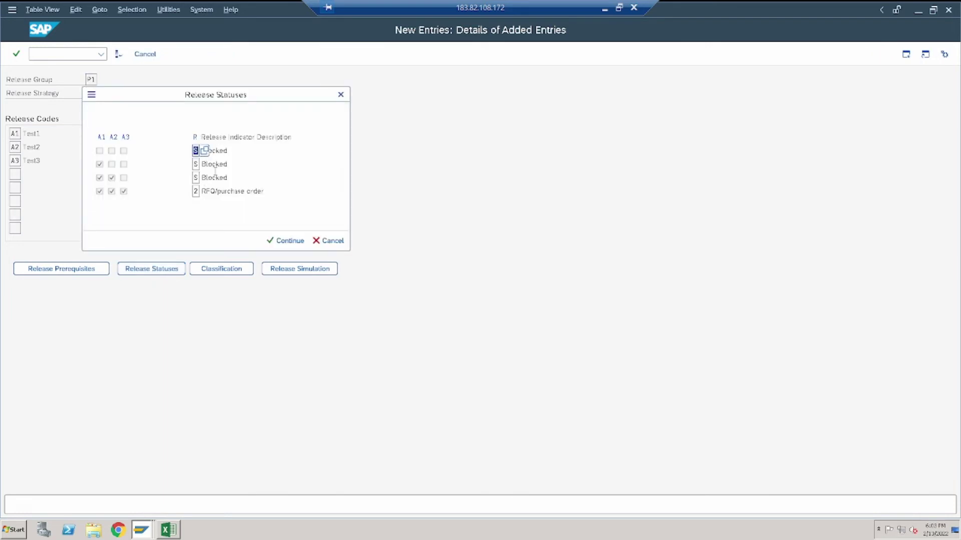
left_click(196, 192)
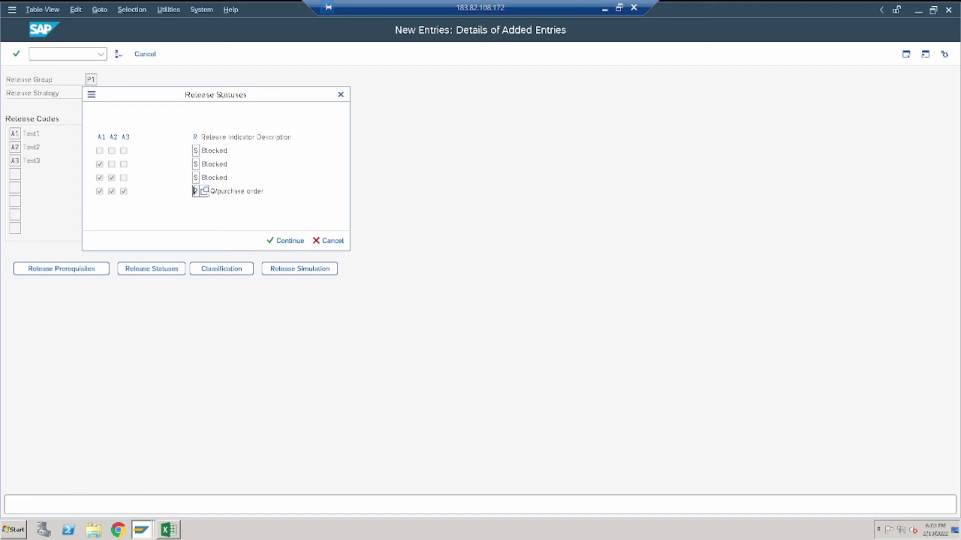
left_click(206, 192)
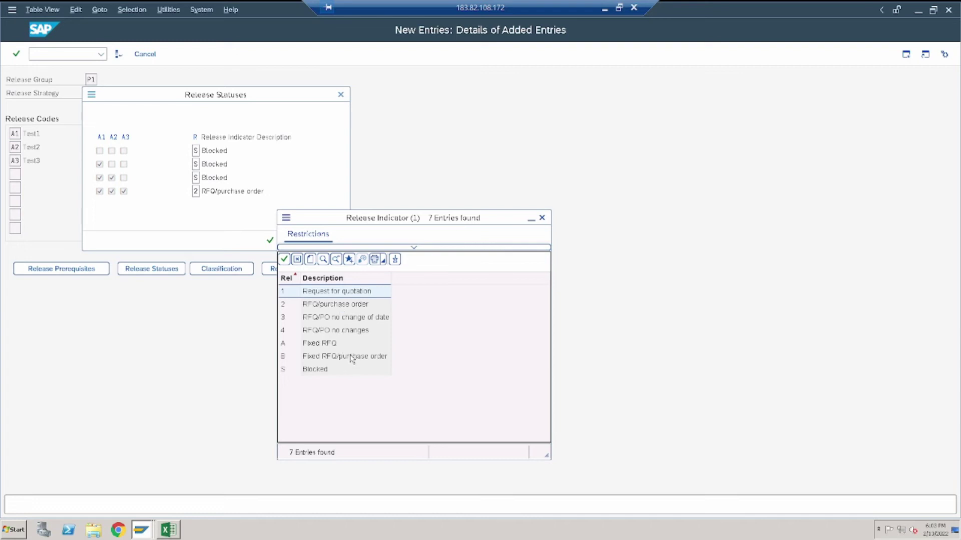
left_click(344, 306)
left_click(343, 305)
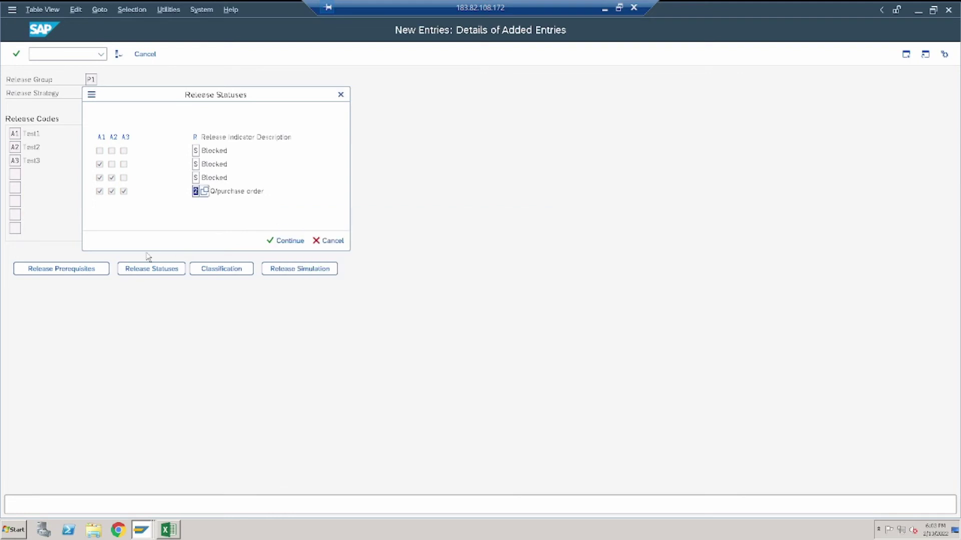
left_click(292, 242)
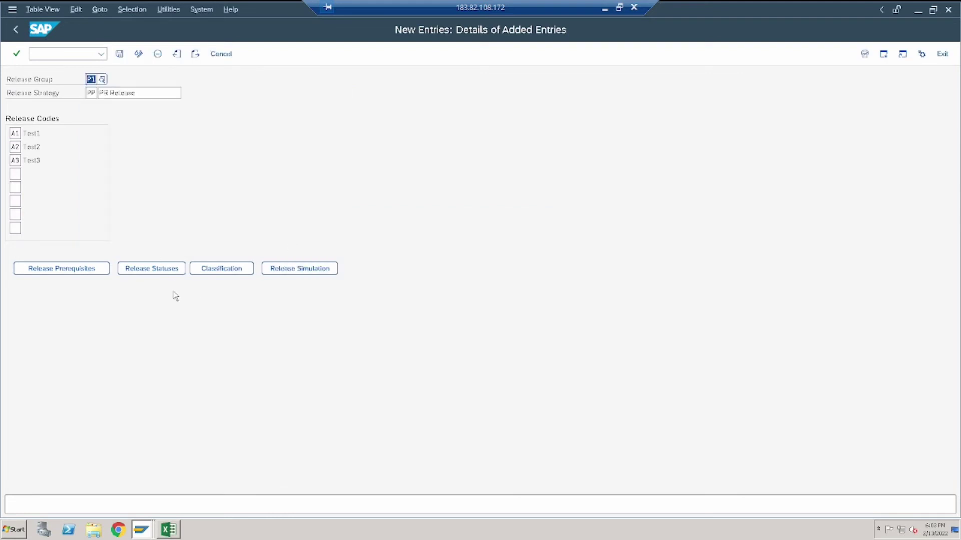
Step: In the strategy's classification, set Plant to APL1 and Purchasing Group to MRP
left_click(224, 273)
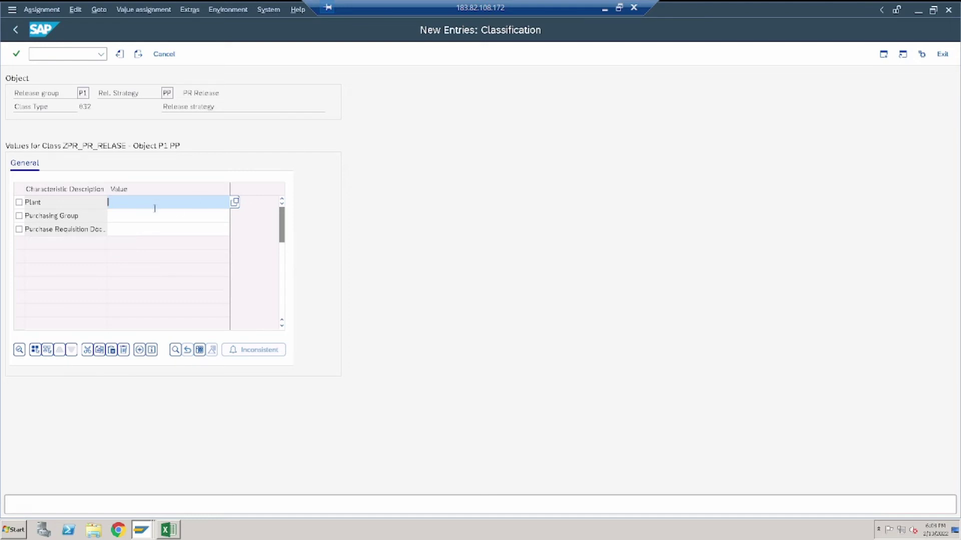
type("APL")
type("1")
key("Return")
left_click(176, 220)
type("M")
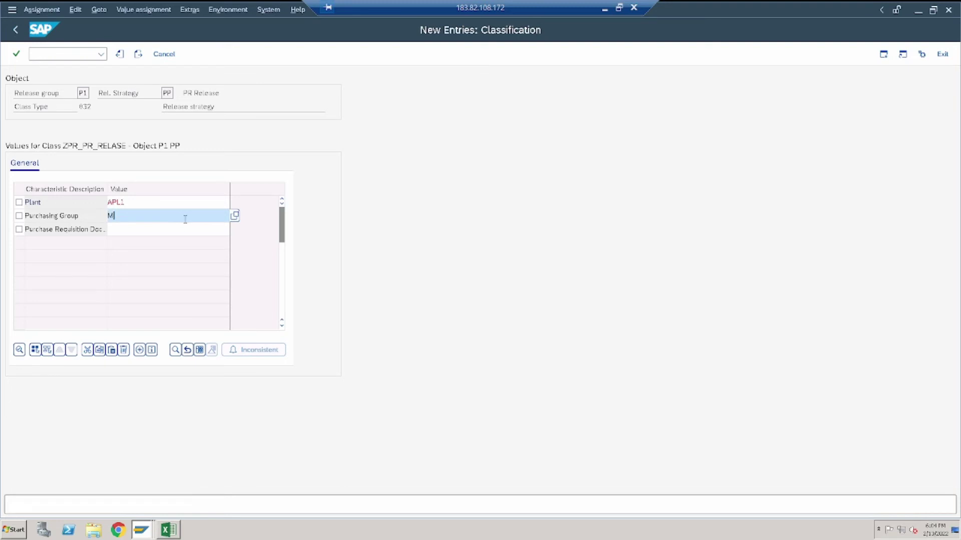
type("RP")
key("Return")
Step: Start transaction ME51N in the Dictionary session and list the available purchase requisition document types
left_click(195, 230)
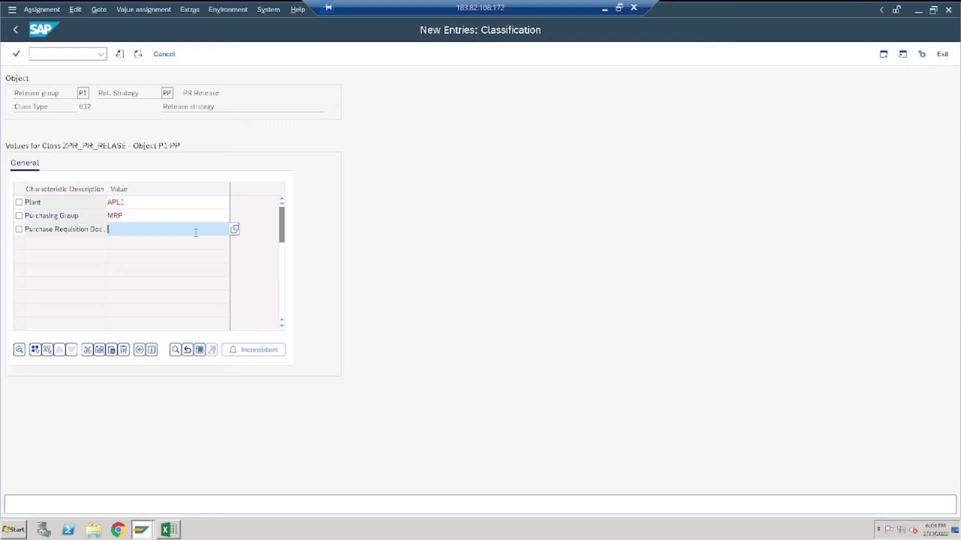
left_click(142, 529)
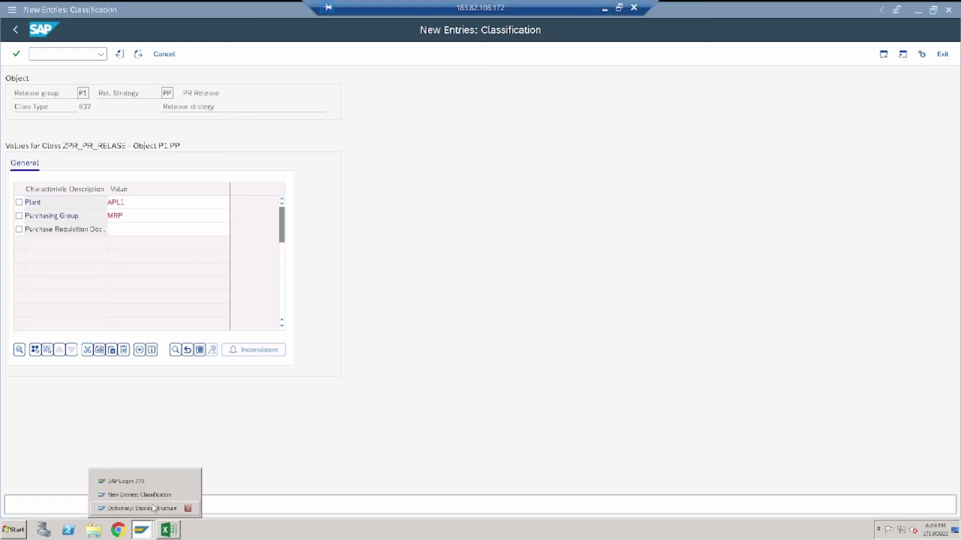
left_click(150, 495)
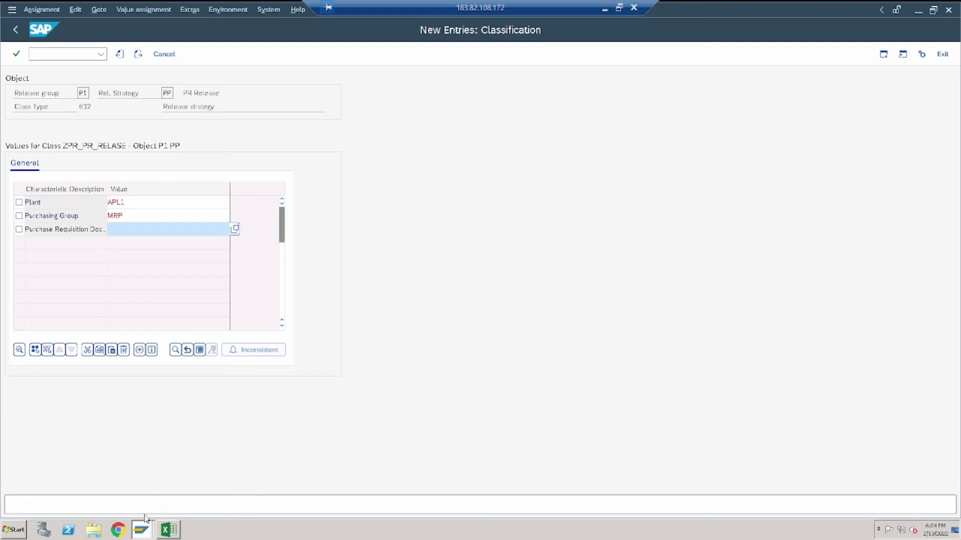
left_click(138, 531)
left_click(142, 509)
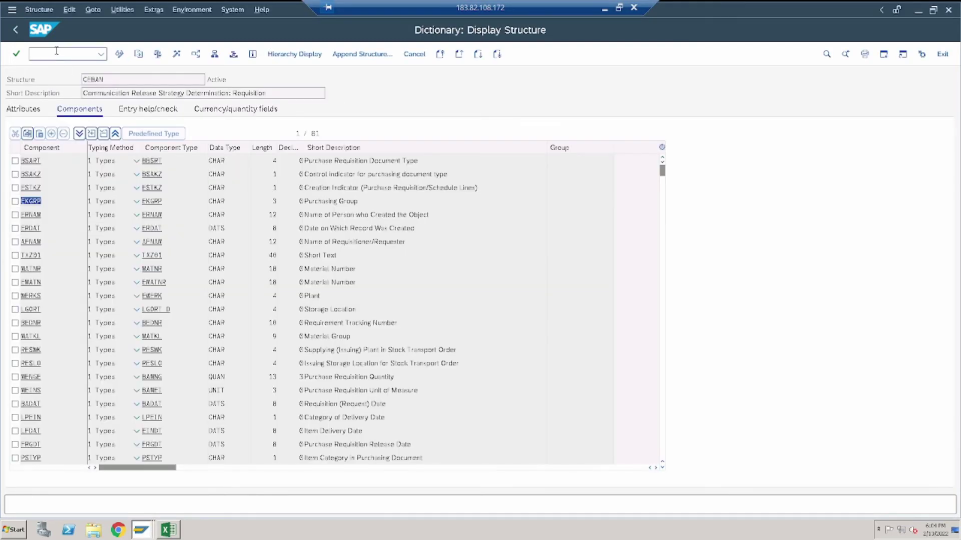
left_click(56, 51)
type("/nme51n")
key("Return")
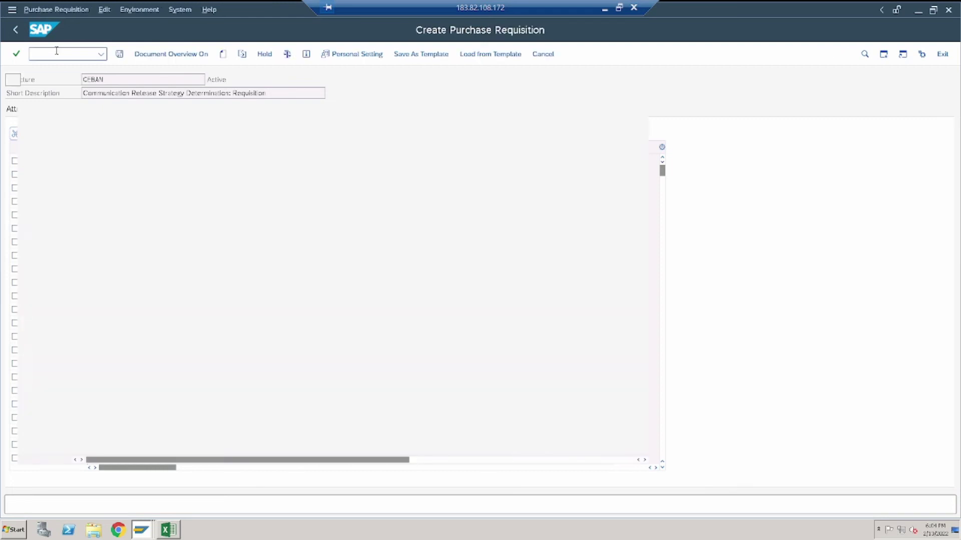
left_click(99, 80)
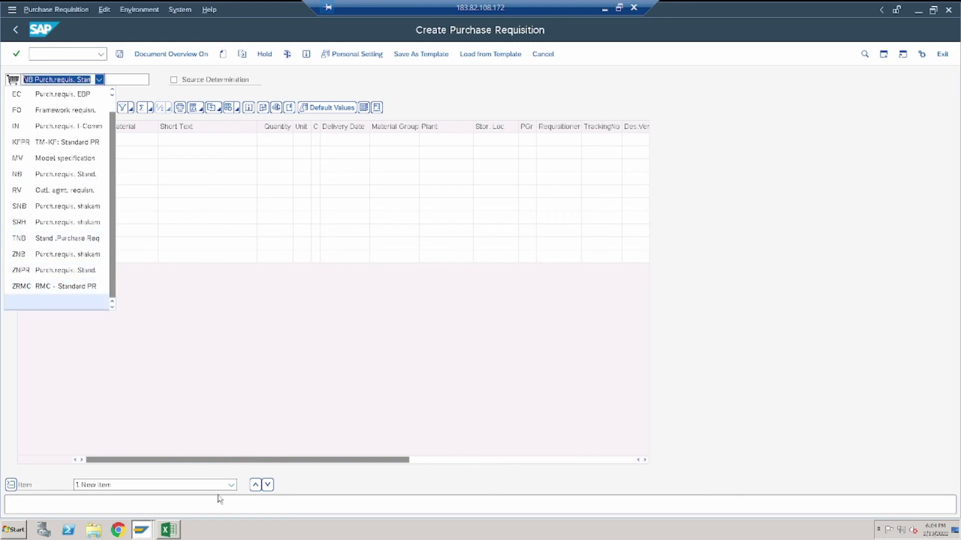
Step: Switch to the strategy's classification session, set the purchase requisition document type to ZNPR, and return to the strategy details
left_click(143, 533)
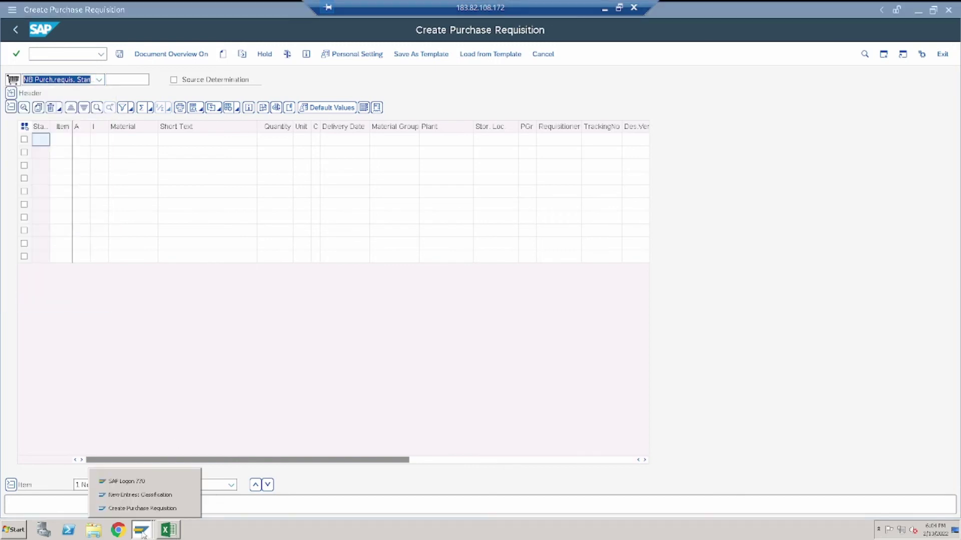
left_click(141, 500)
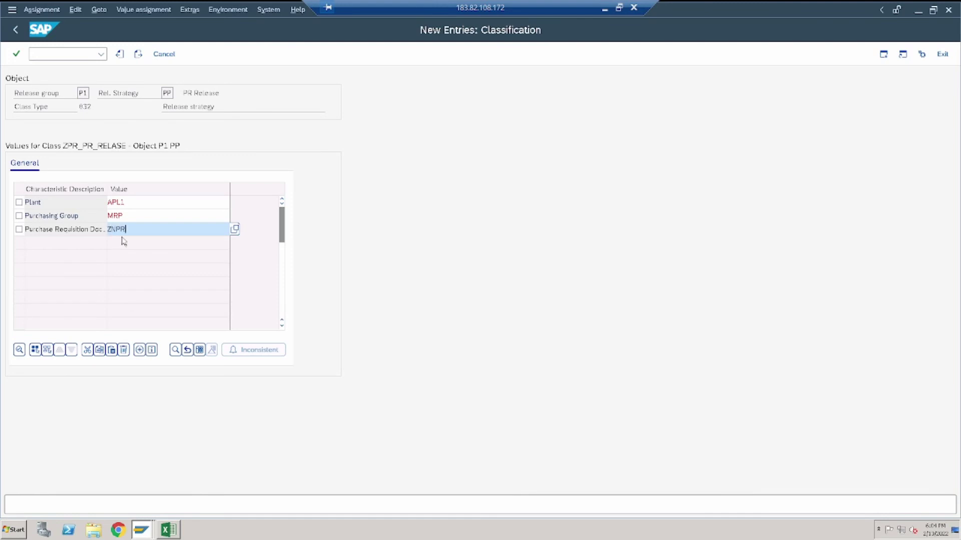
double_click(122, 237)
left_click(166, 215)
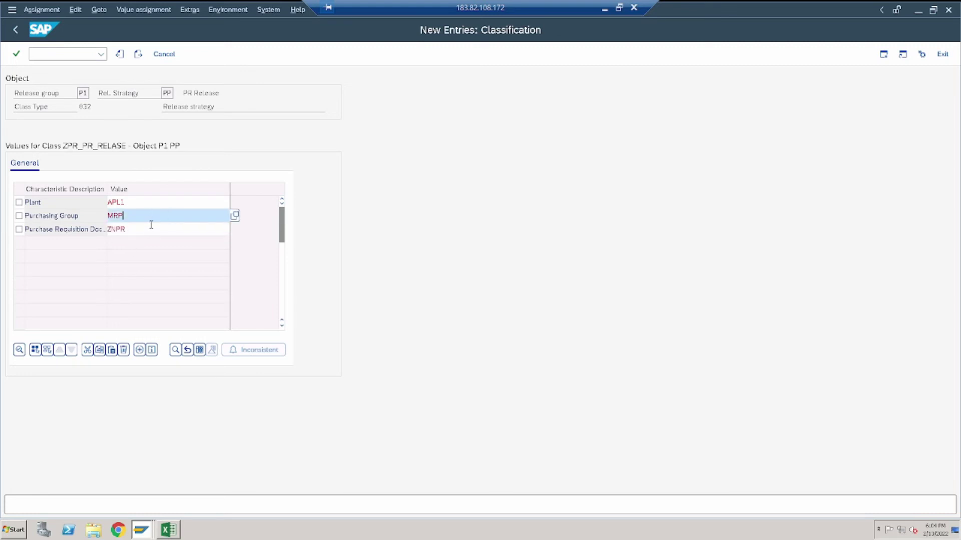
left_click(147, 201)
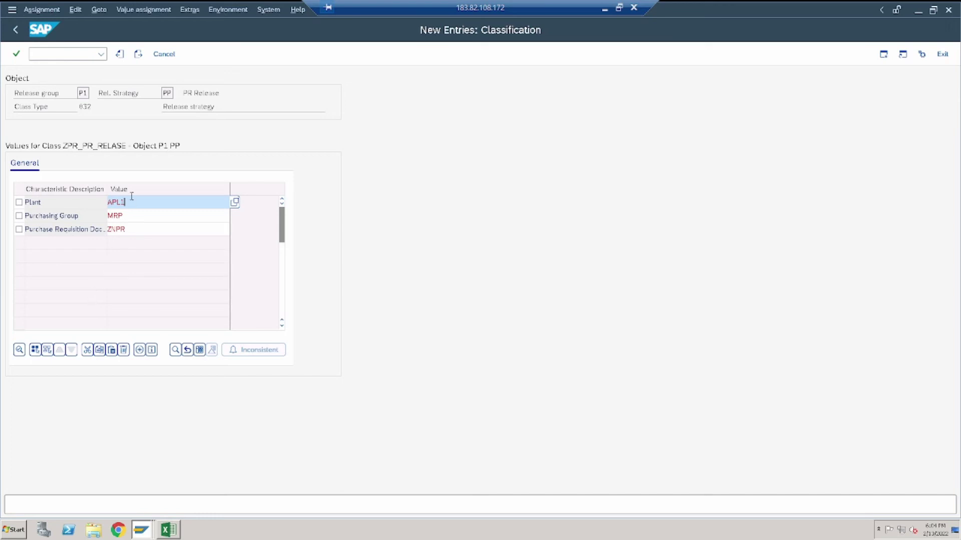
left_click(163, 55)
left_click(19, 56)
left_click(120, 54)
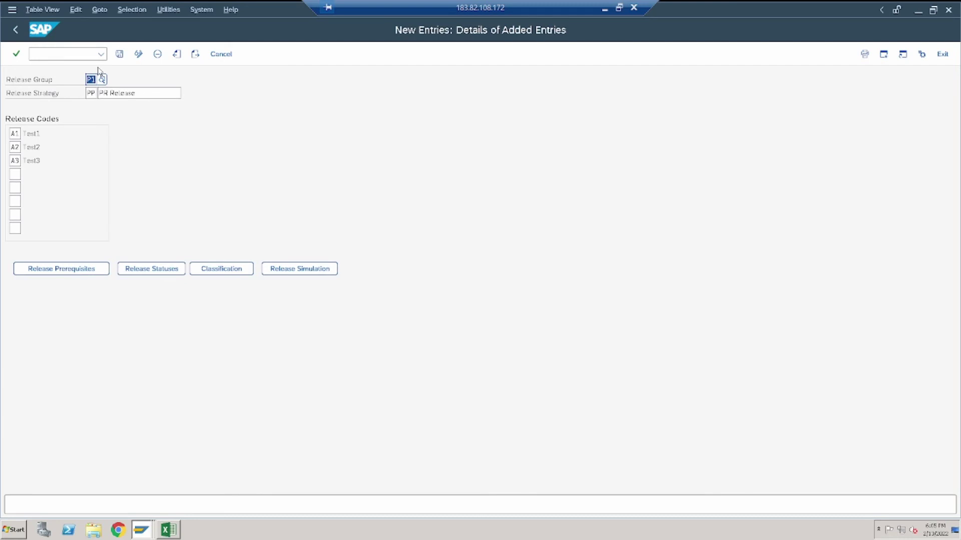
Step: Save release strategy PP in the Audi India customizing request and review its classification values
left_click(119, 54)
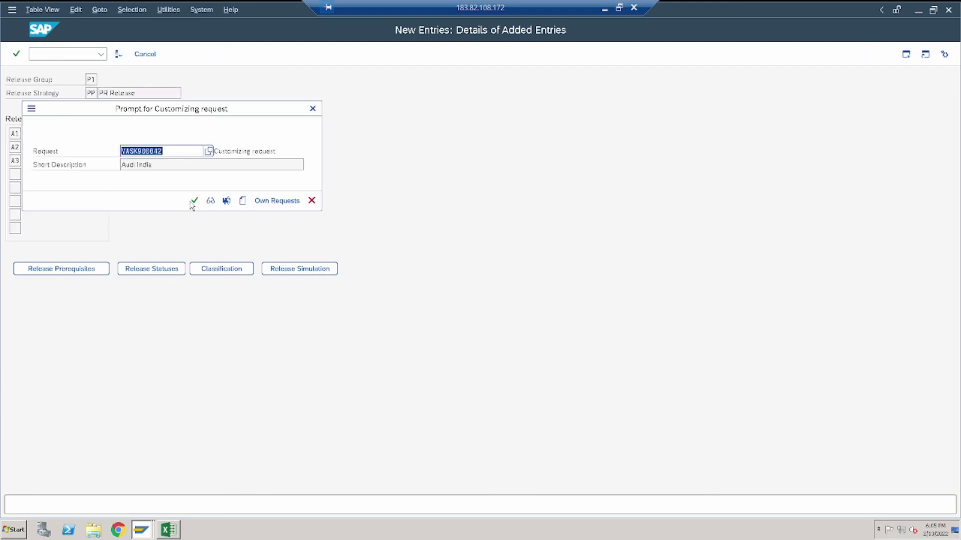
left_click(195, 201)
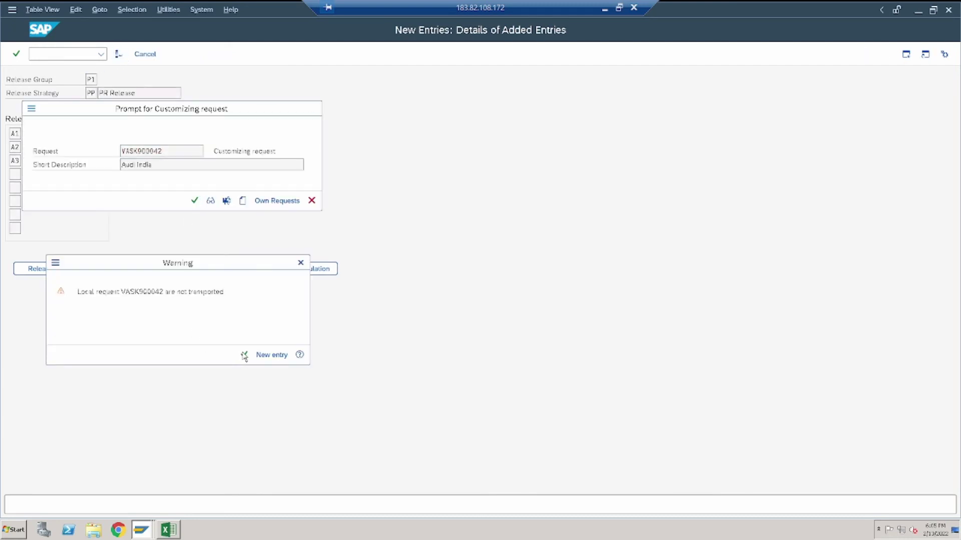
left_click(244, 355)
left_click(246, 273)
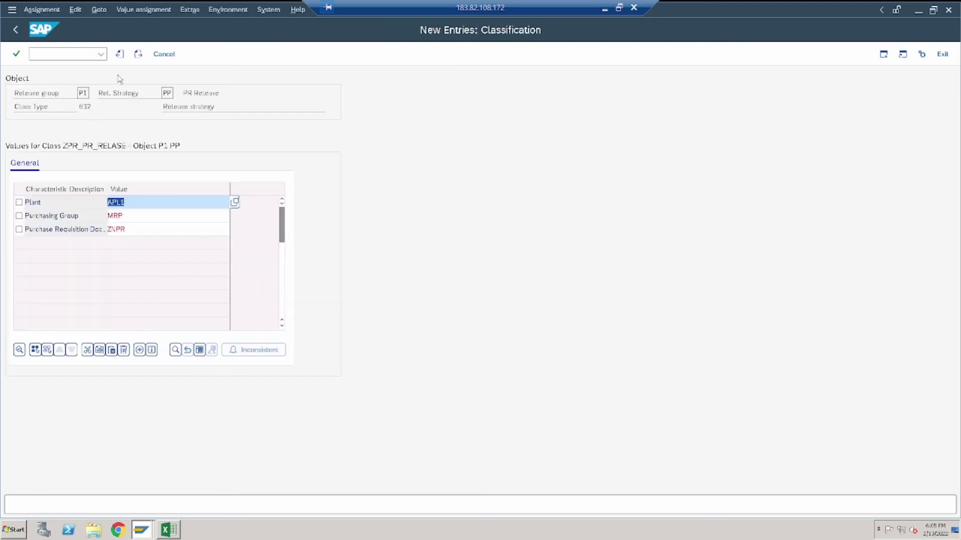
left_click(119, 54)
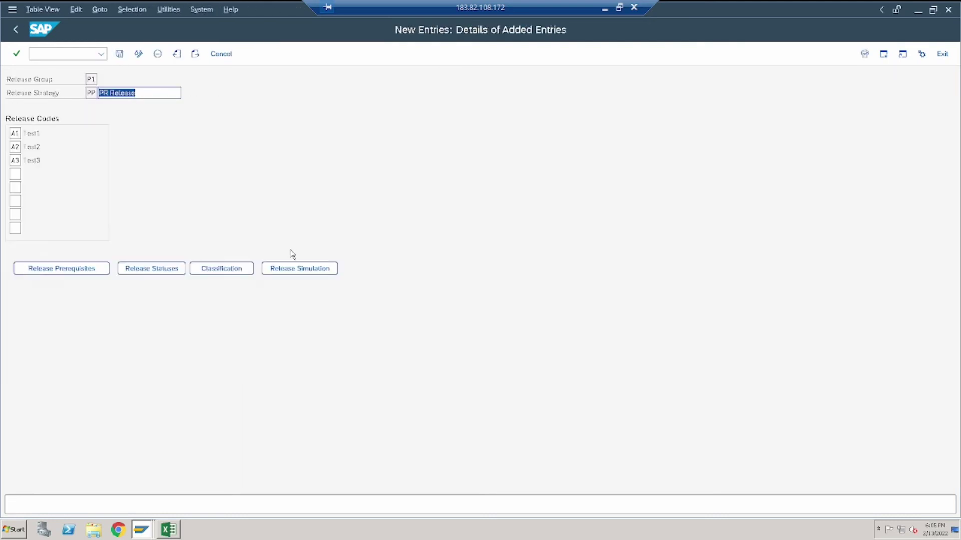
Step: Simulate the release of strategy PP through codes A1, A2 and A3 in order, then close the simulation
left_click(296, 269)
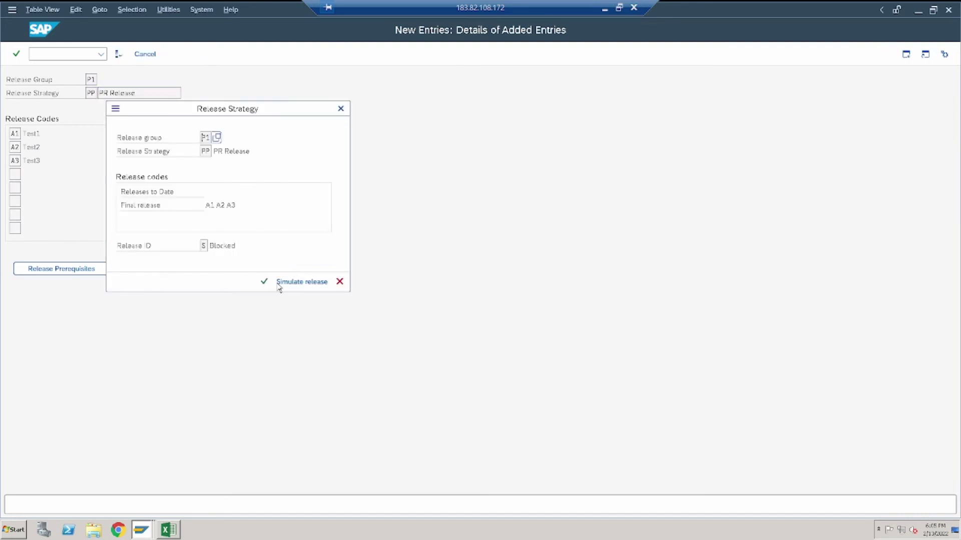
left_click(279, 283)
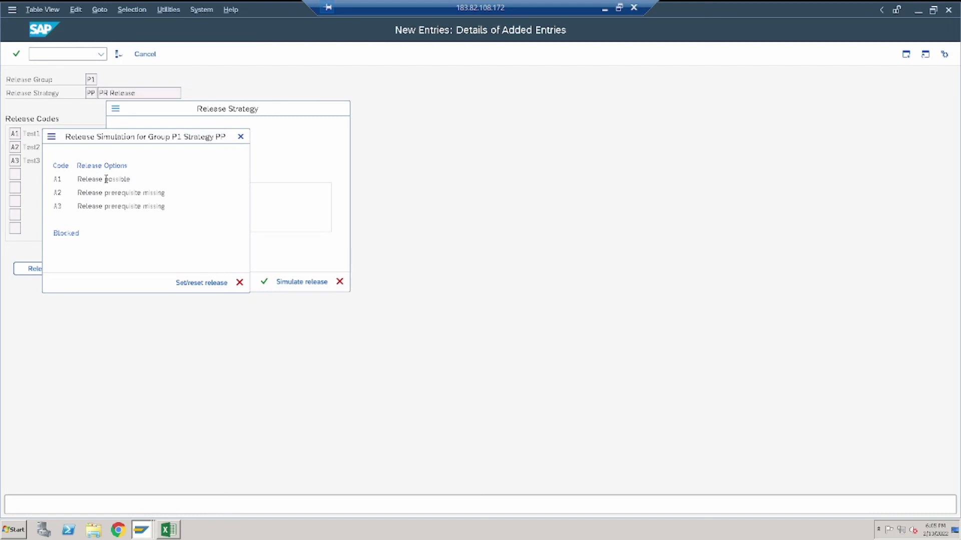
double_click(106, 180)
double_click(114, 195)
double_click(114, 206)
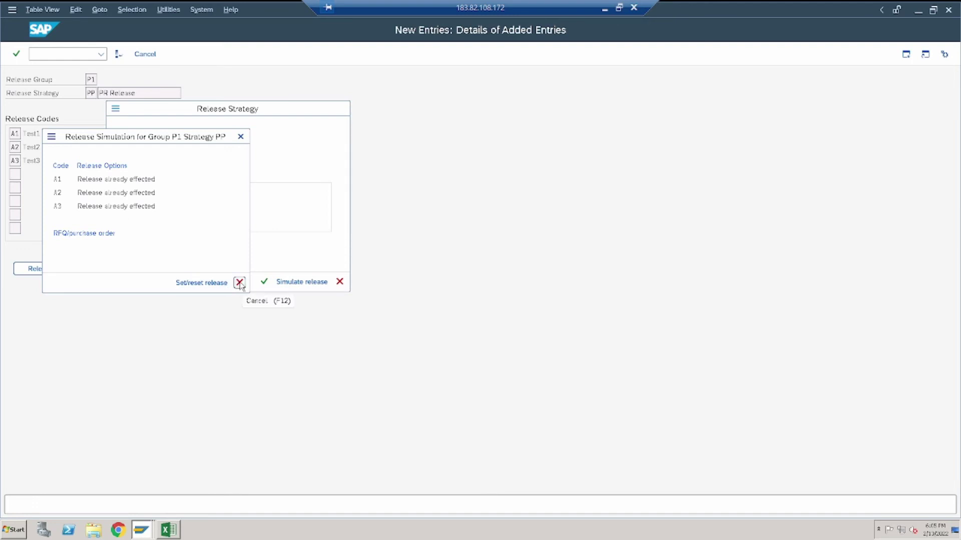
left_click(240, 282)
left_click(263, 283)
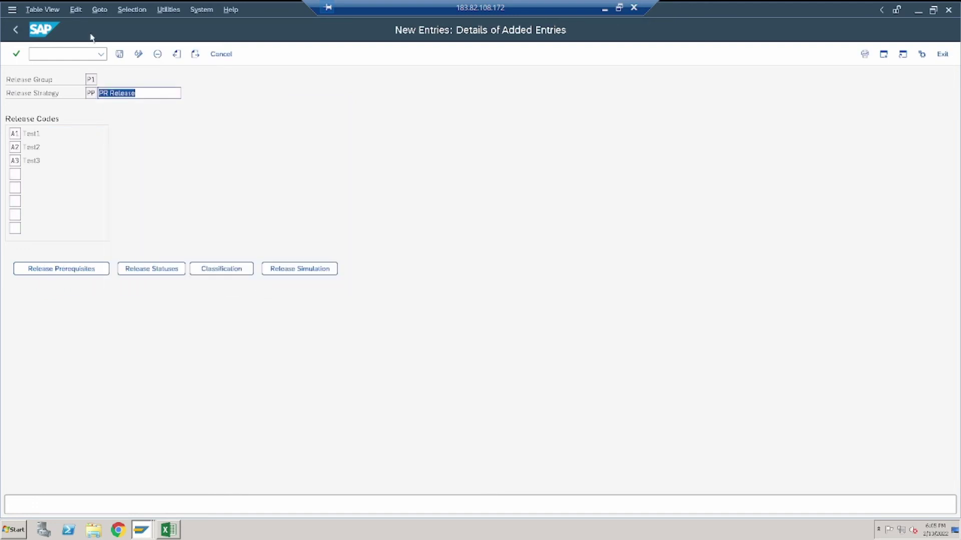
Step: Save the strategy entry again and leave the configuration for the SAP Easy Access menu
left_click(119, 54)
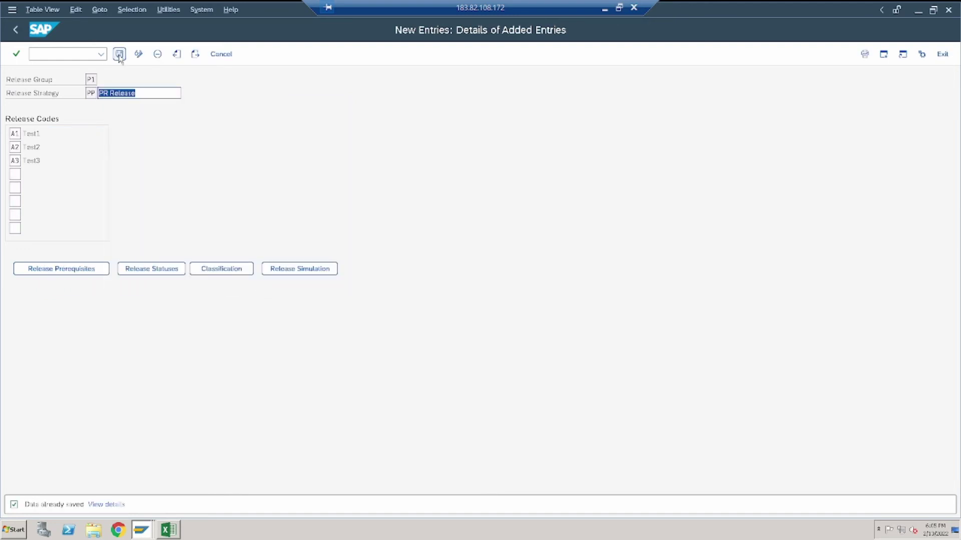
left_click(67, 55)
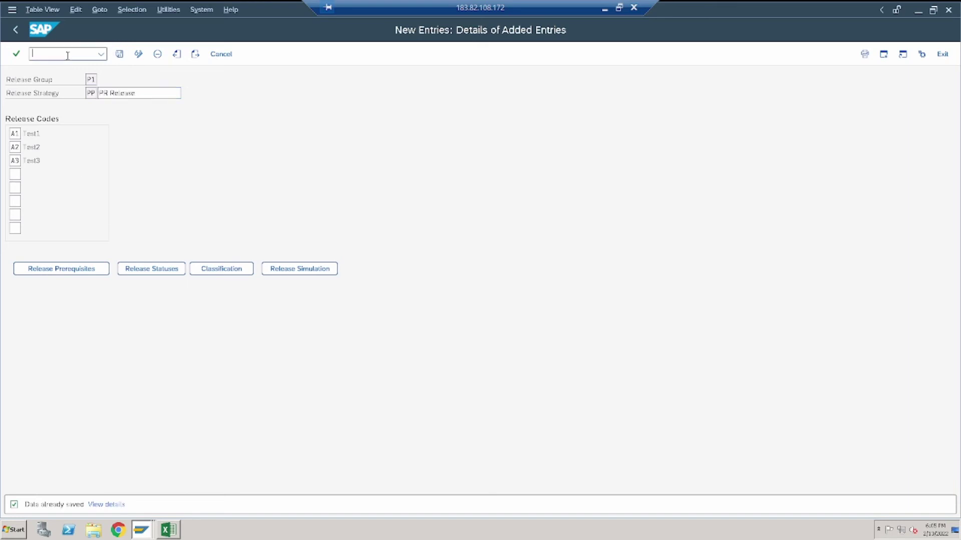
type("/n")
key("Return")
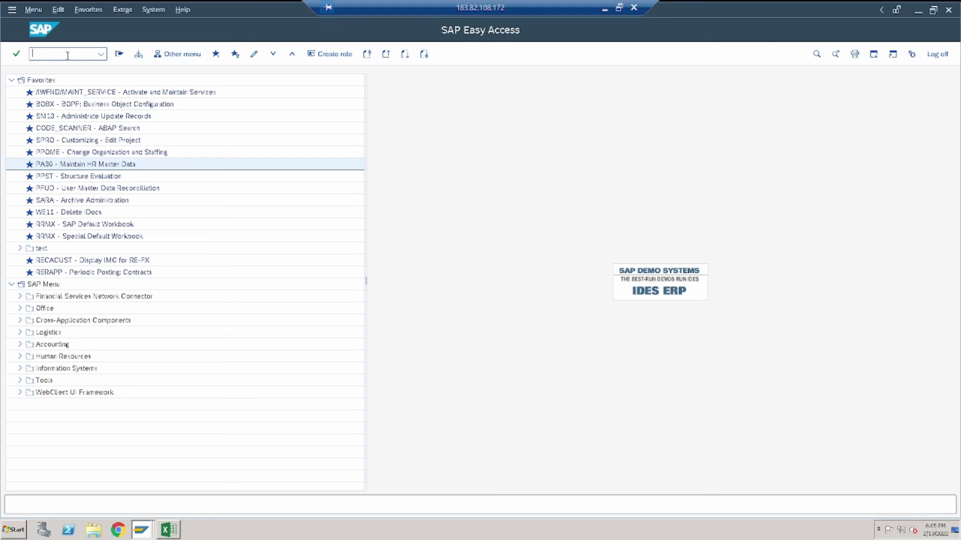
type("/nSE1")
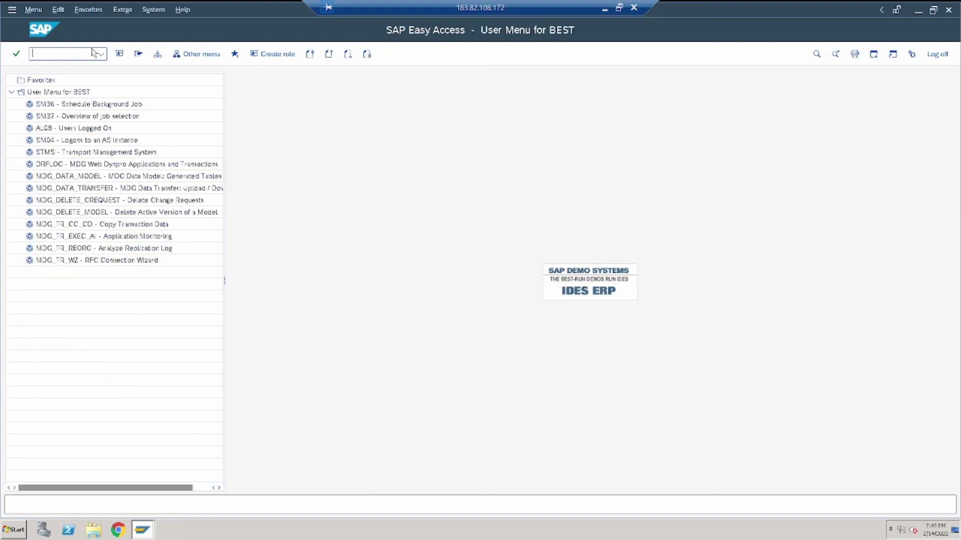
Step: Start transaction ME51N and select document type ZNPR for the new purchase requisition
type("me51n")
key("Return")
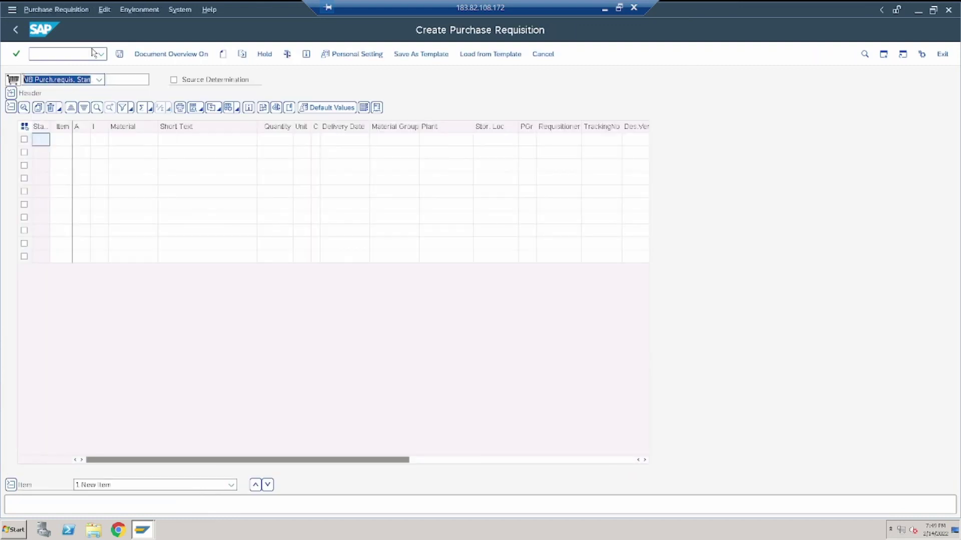
left_click(99, 80)
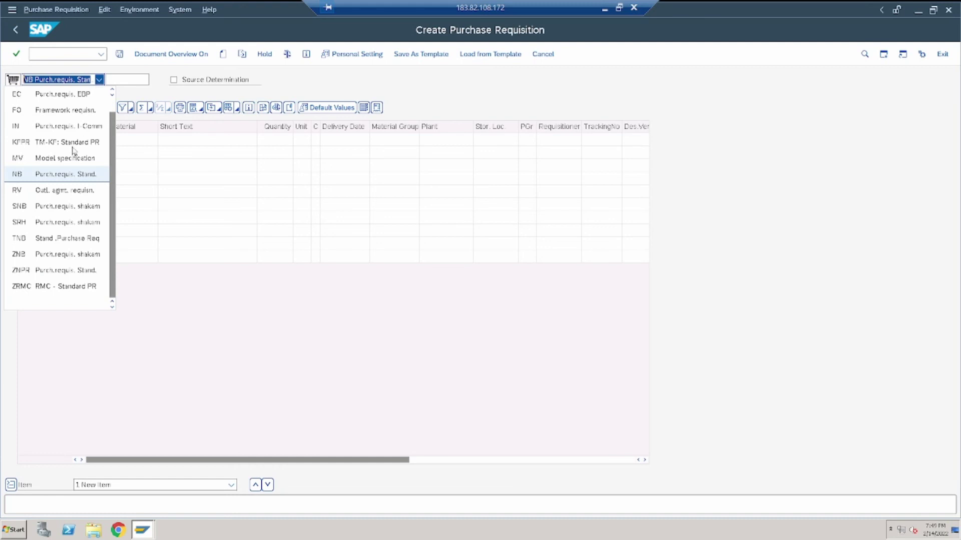
left_click(69, 271)
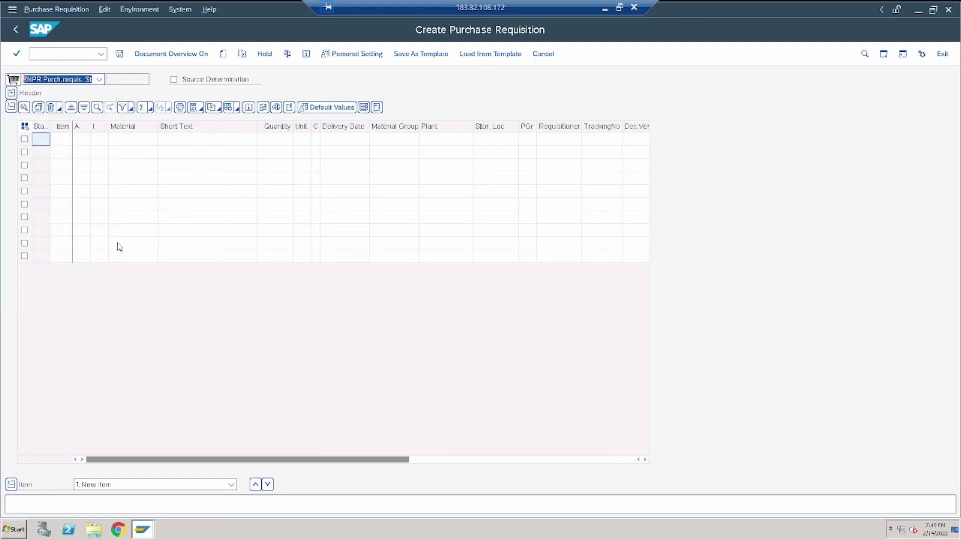
Step: Enter the Testing Item material as the first requisition item, with plant APL1 and quantity 10
left_click(127, 141)
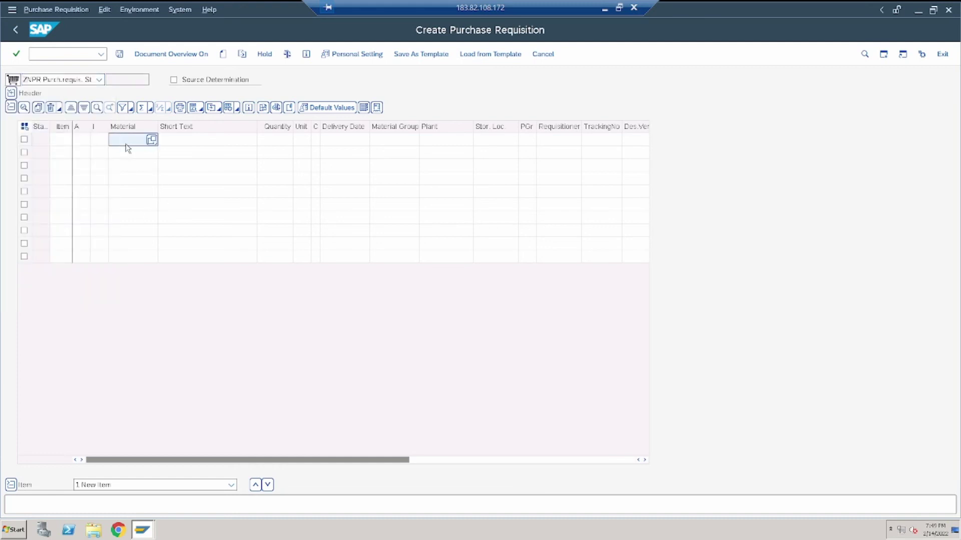
left_click(143, 158)
left_click(425, 141)
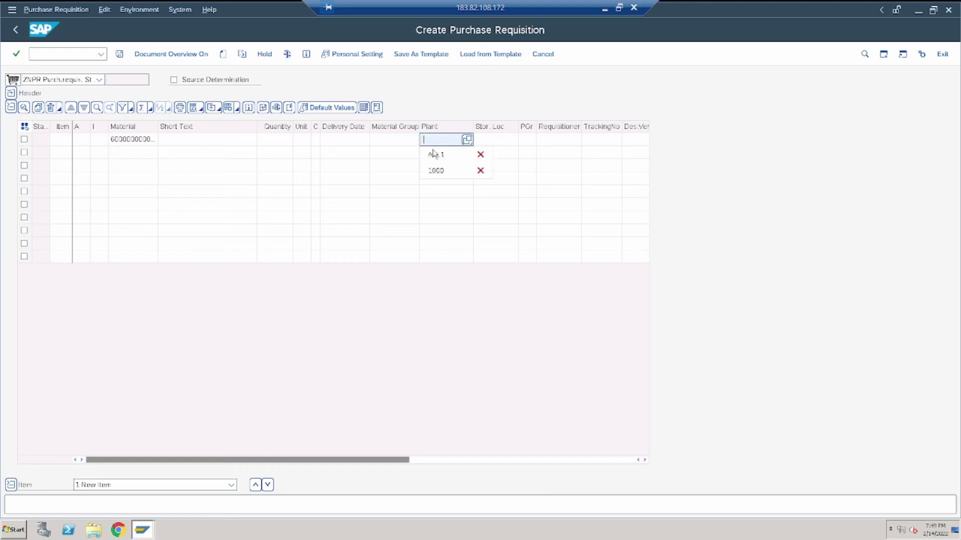
left_click(440, 155)
key("Return")
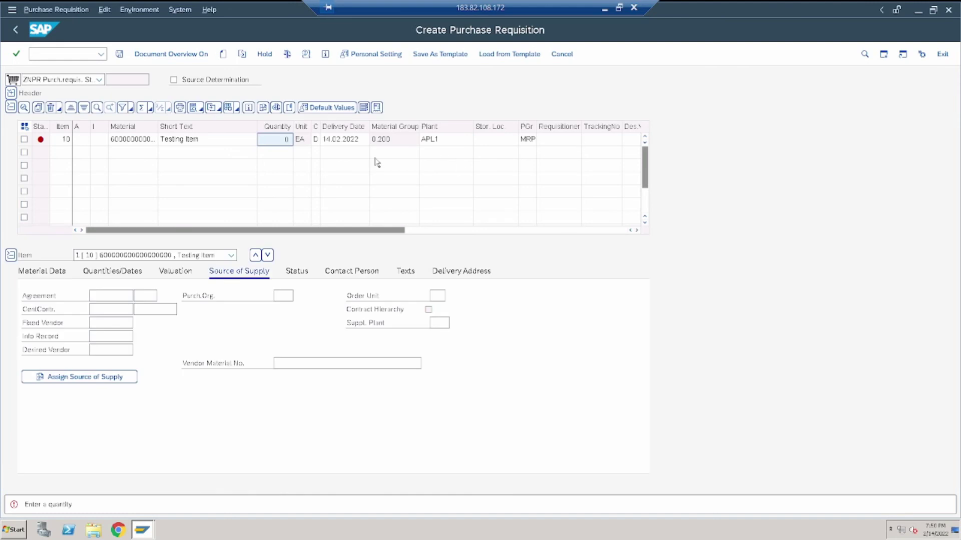
type("10")
key("Return")
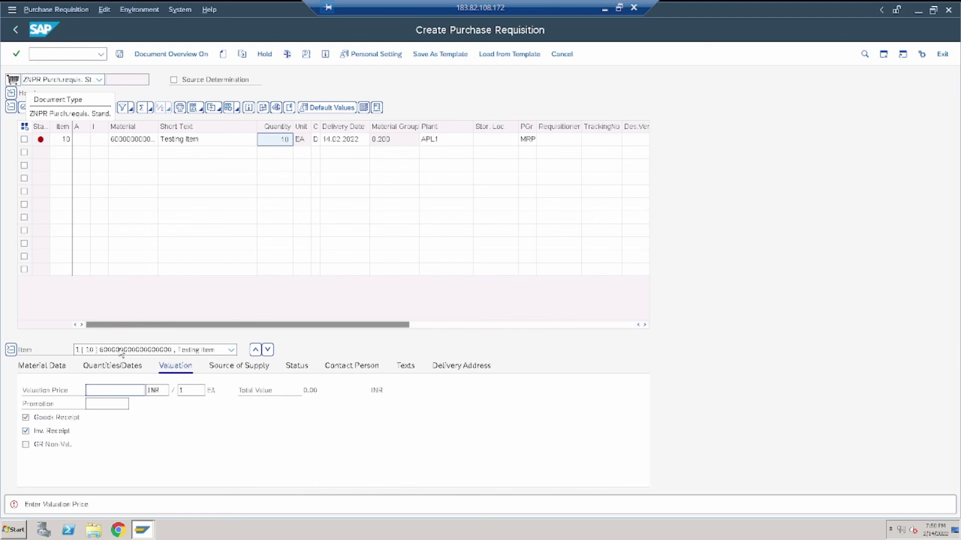
Step: Set the item's valuation price to 120 INR and check the purchase requisition
left_click(108, 390)
type("120")
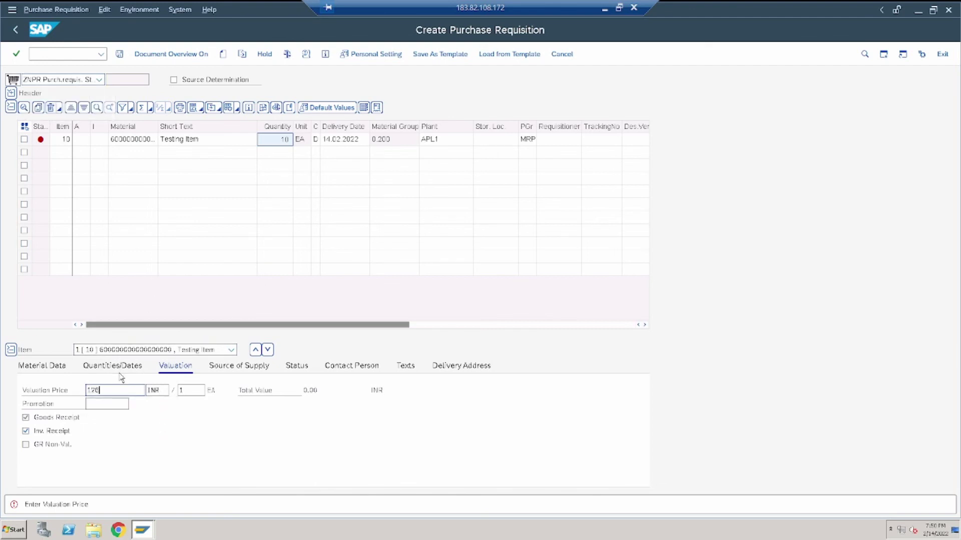
key("Return")
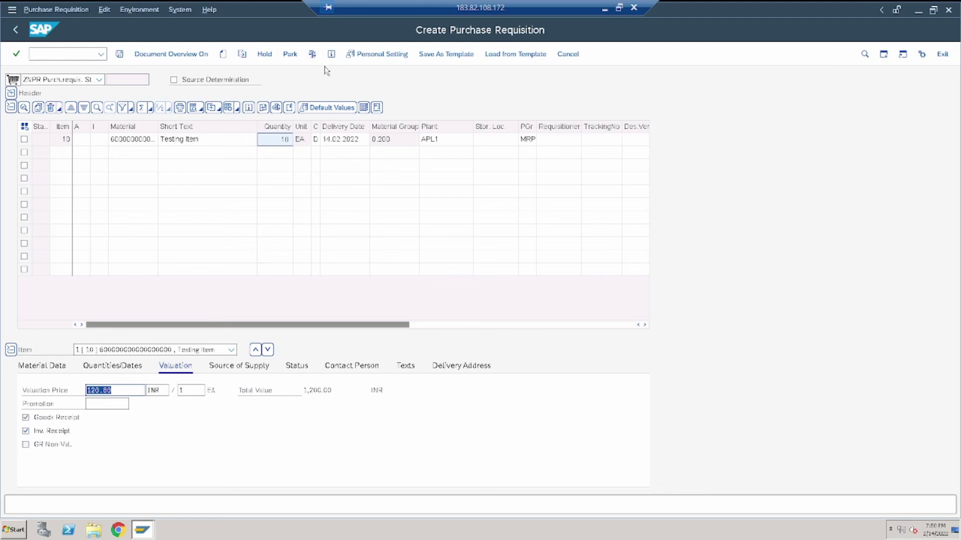
left_click(313, 55)
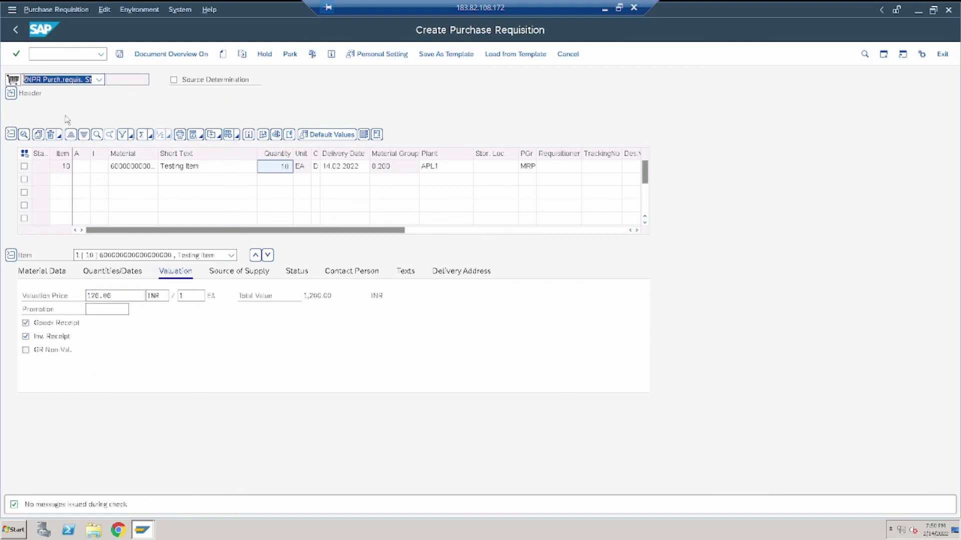
Step: Display the release strategy in the requisition header and save the purchase requisition
left_click(10, 93)
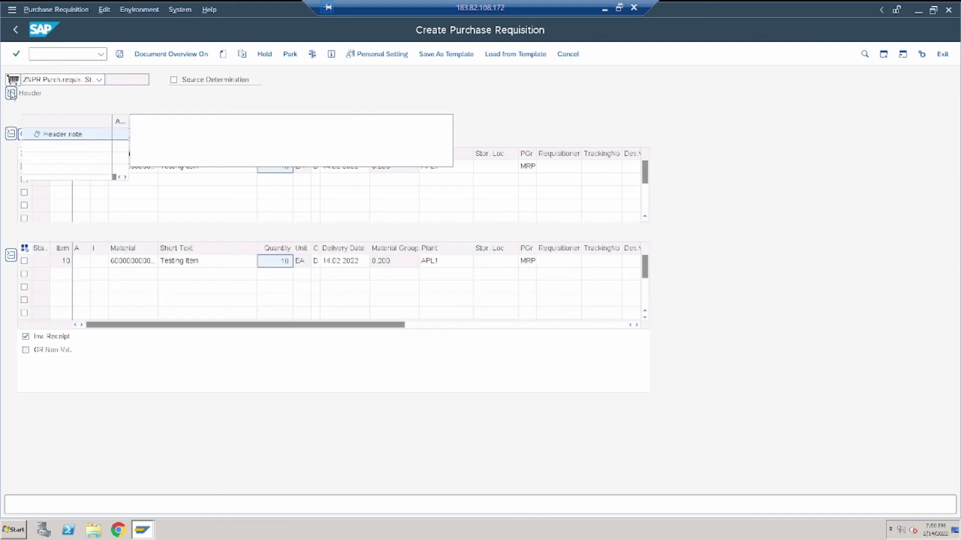
left_click(102, 97)
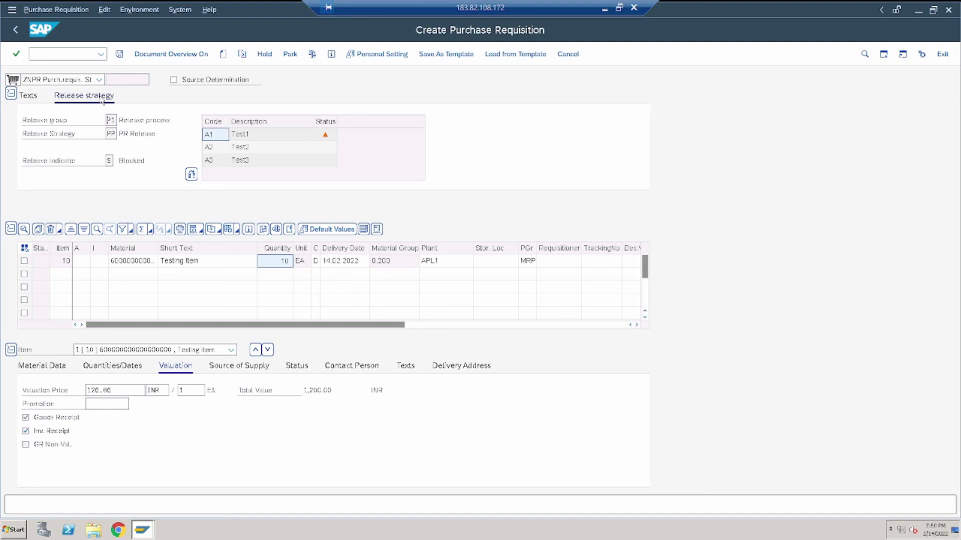
key("ctrl+s")
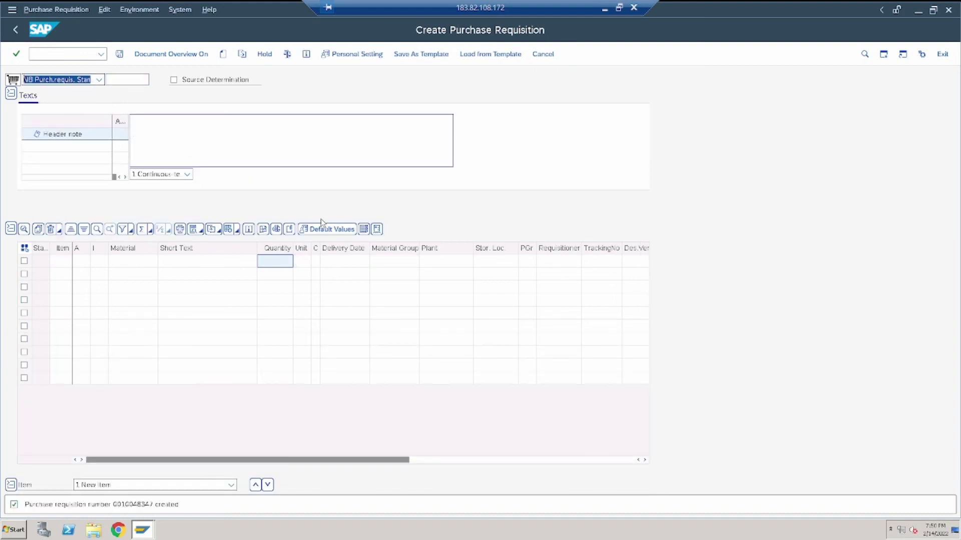
Step: Open the creation message's details, select the purchase requisition number in it, and close the details
double_click(138, 506)
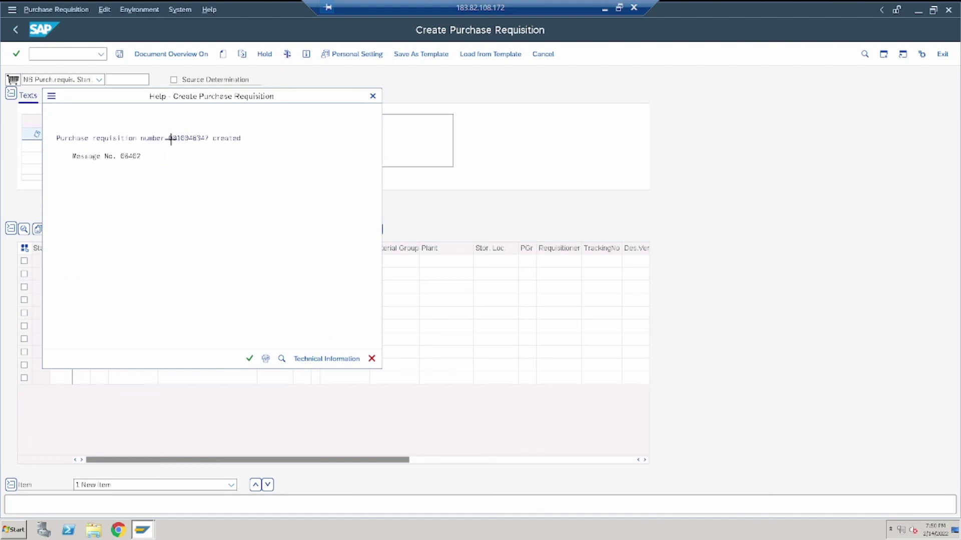
left_click_drag(169, 137, 209, 142)
left_click(373, 95)
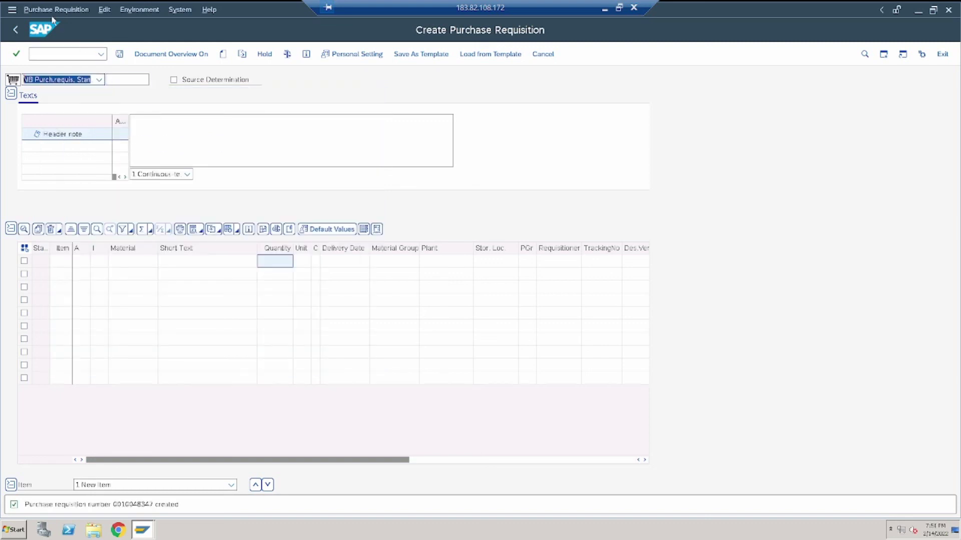
Step: Start release transaction ME54N and dismiss the information message about the previously used requisition
left_click(62, 54)
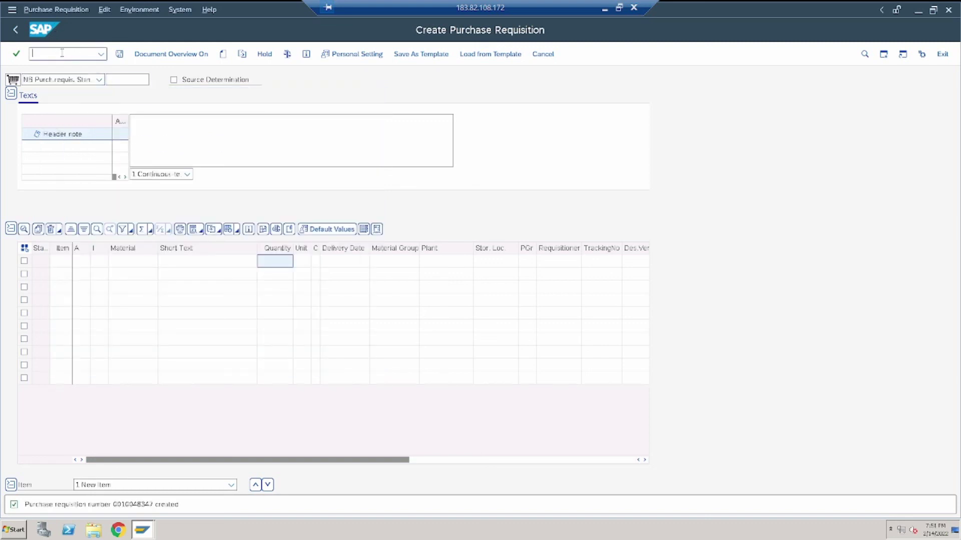
type("/nme54n")
key("Return")
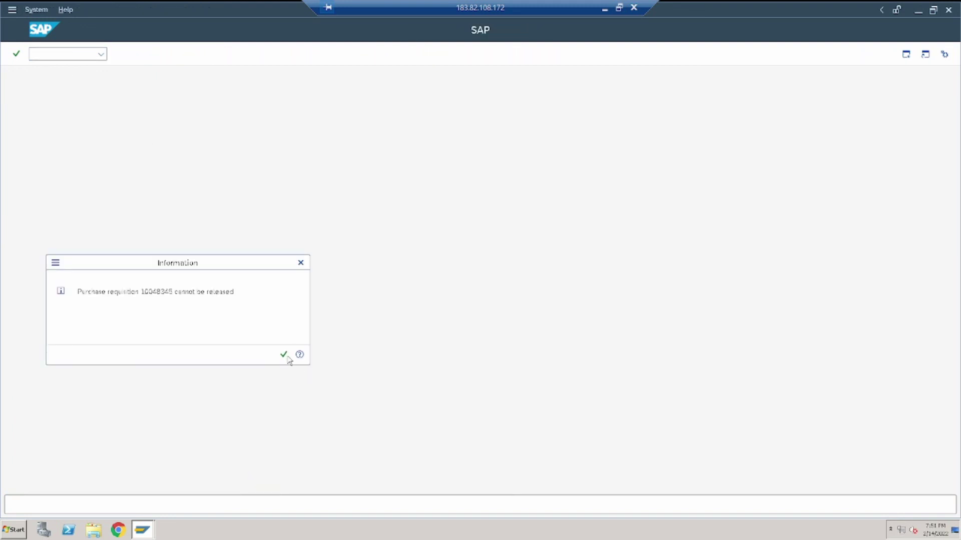
left_click(283, 355)
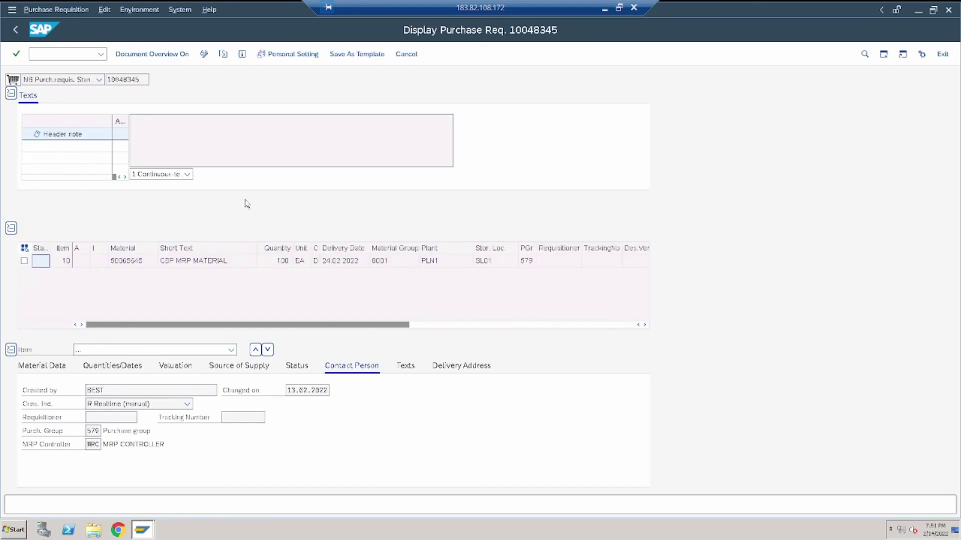
Step: Open the newly created ZNPR purchase requisition by its document number and display its header release strategy
left_click(223, 54)
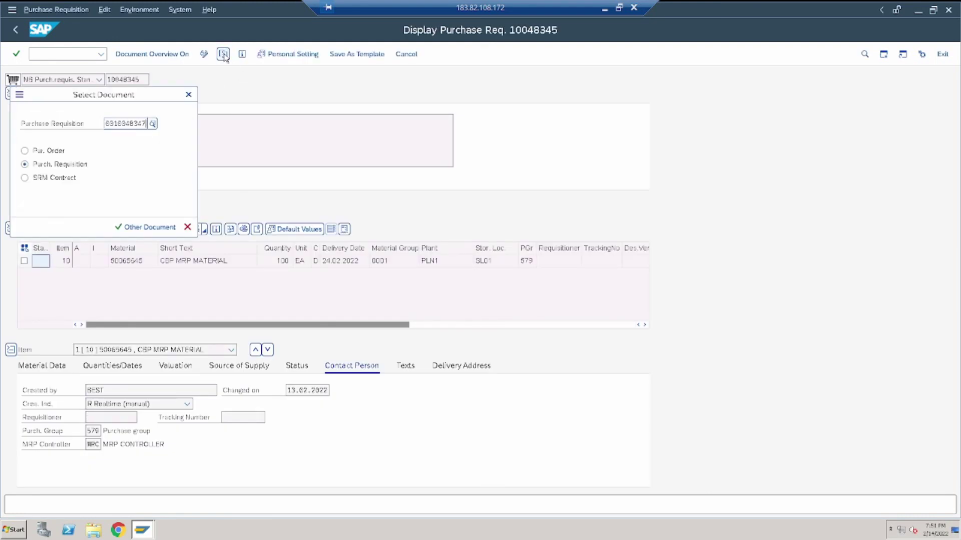
type("0010048347")
key("Return")
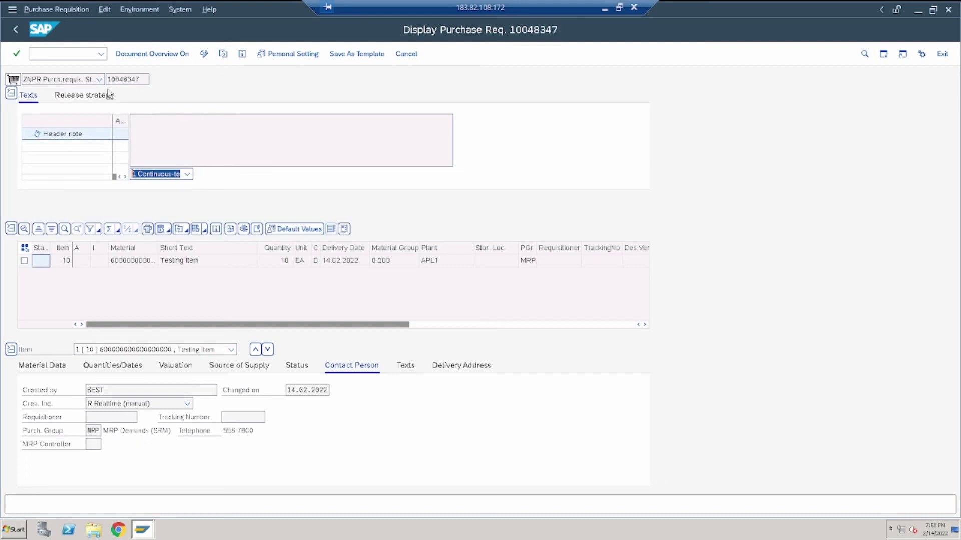
left_click(107, 95)
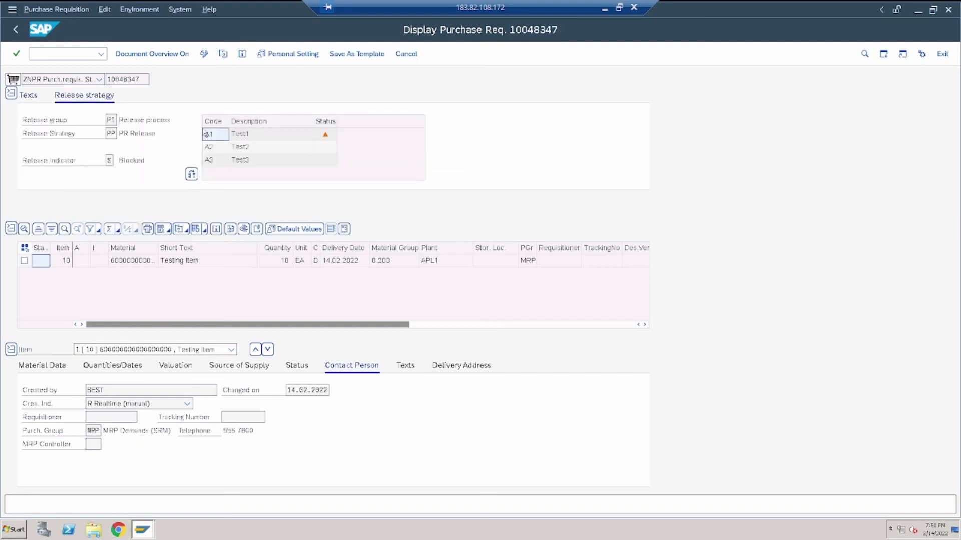
Step: Switch the requisition to release mode and release it with codes A1, A2 and A3
left_click(204, 54)
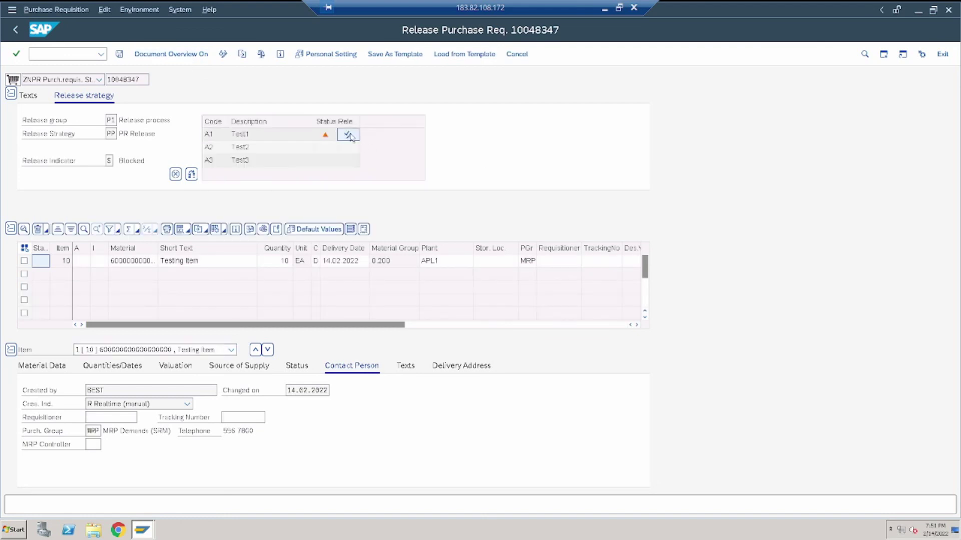
left_click(351, 136)
left_click(348, 148)
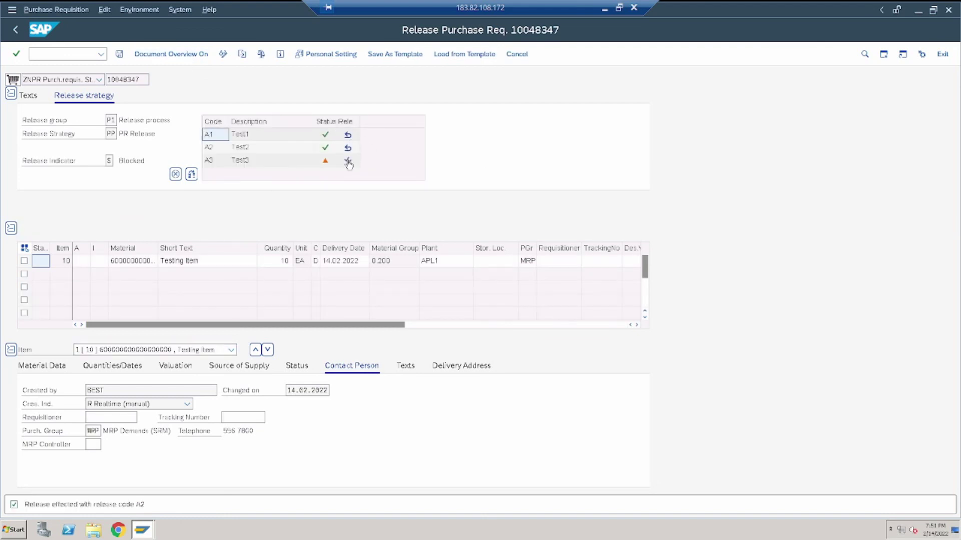
left_click(349, 162)
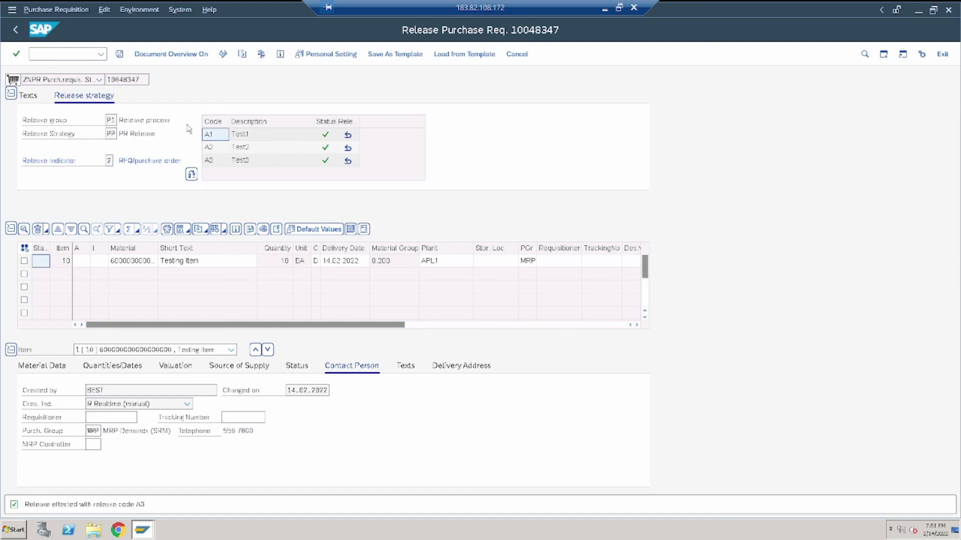
left_click(260, 136)
left_click(260, 149)
left_click(260, 162)
left_click(252, 135)
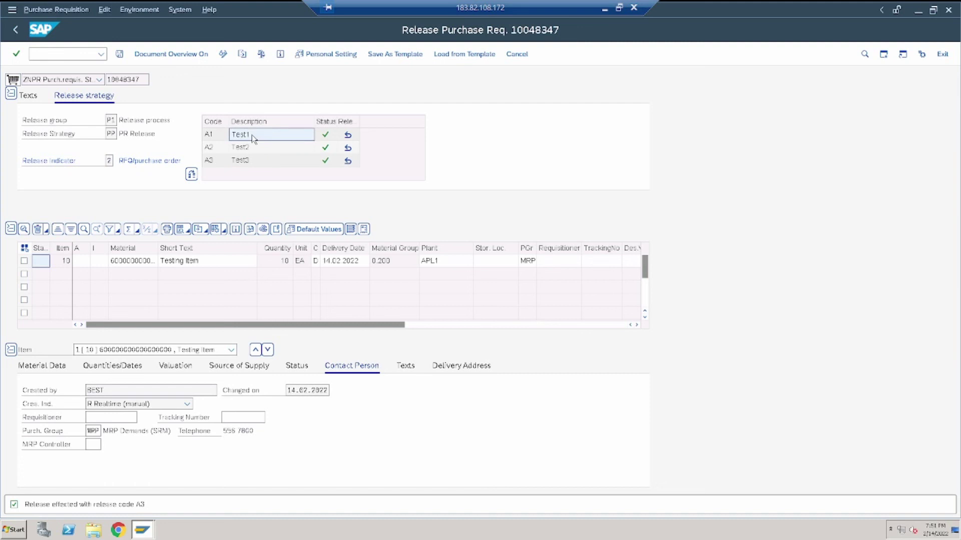